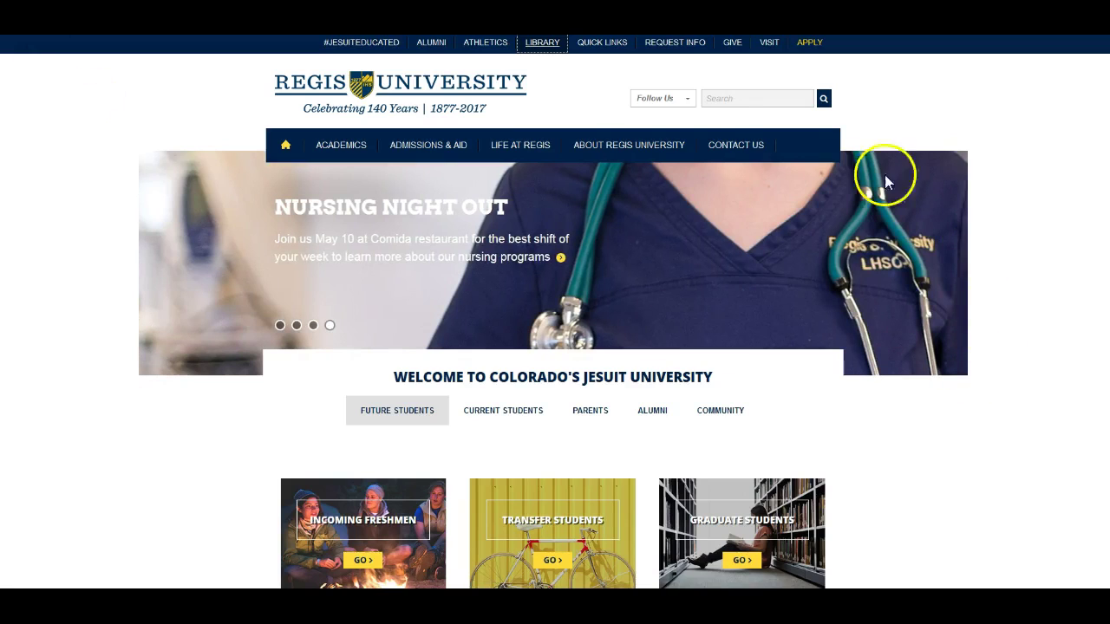
Step: Open the Regis University Library home page and locate the Research Help Desk's contact options
click(543, 45)
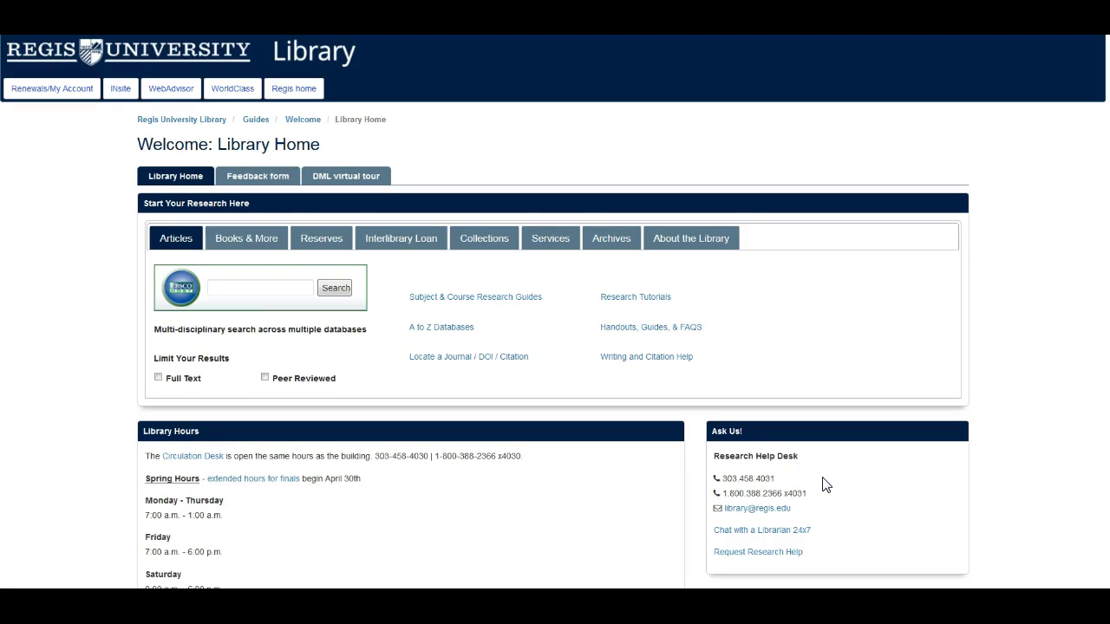
scroll(826, 486, down, 1)
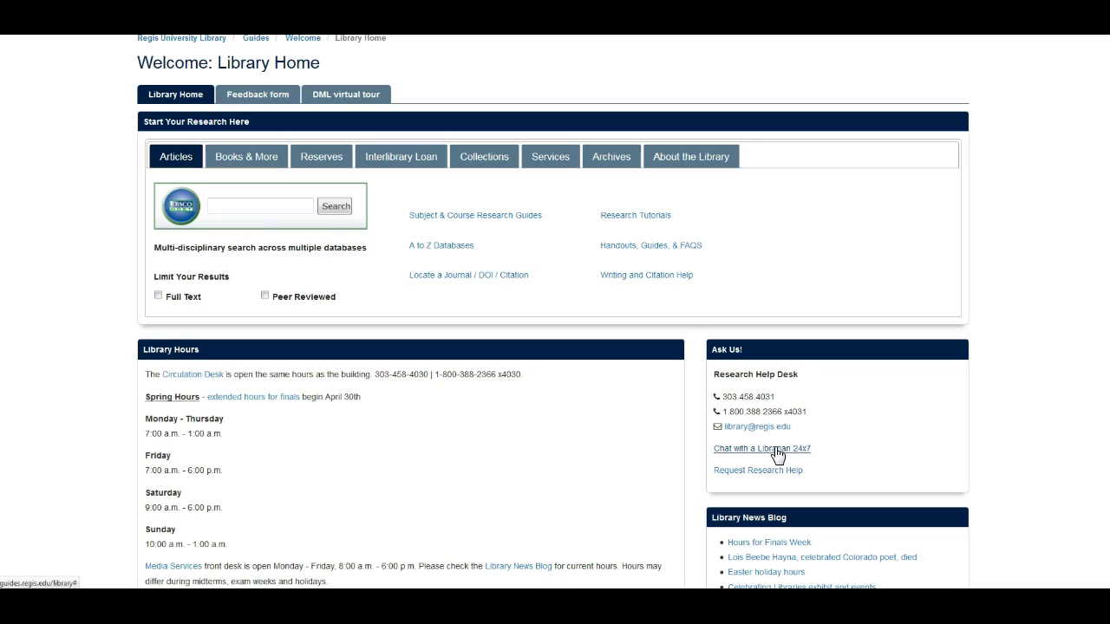
click(748, 477)
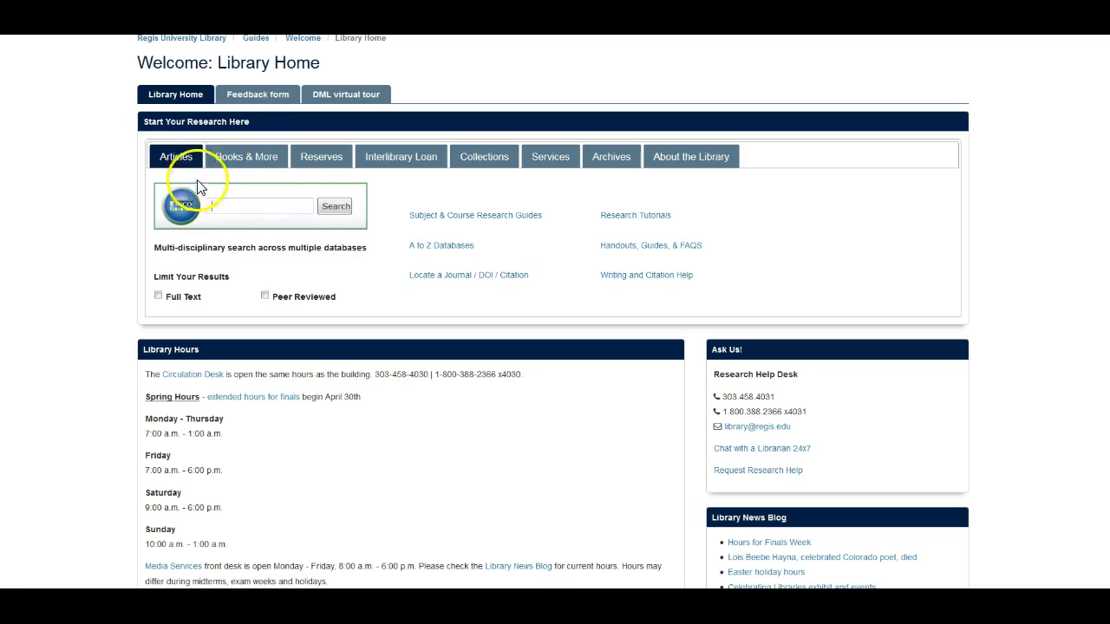
Step: Look through the library's research sections: Books & More, Reserves, Interlibrary Loan, Collections, Services, Archives and About the Library
click(225, 159)
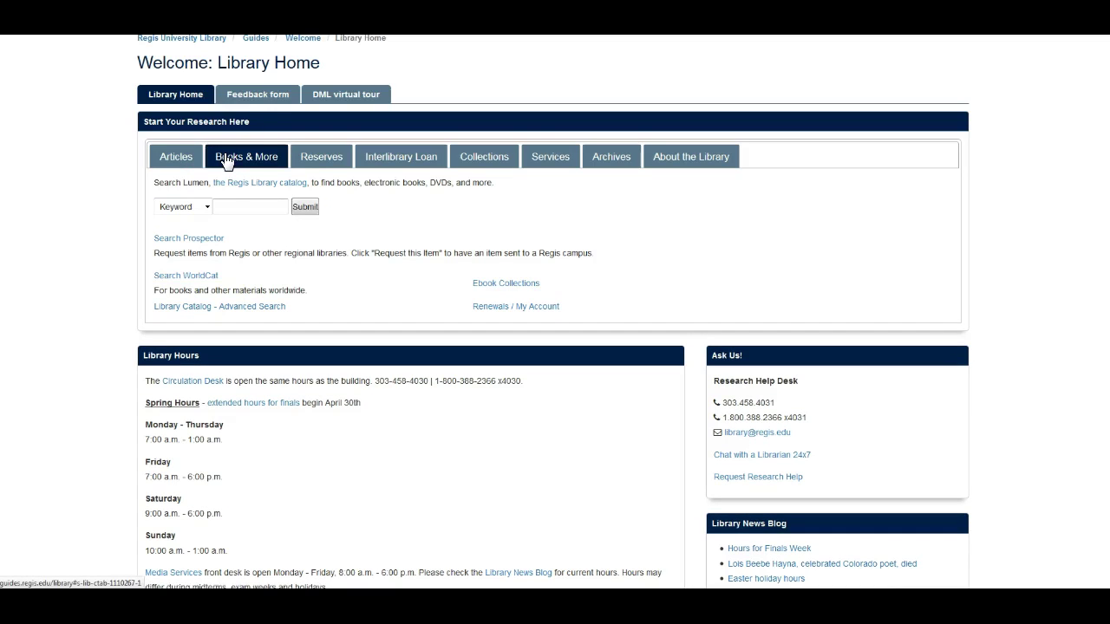
click(229, 208)
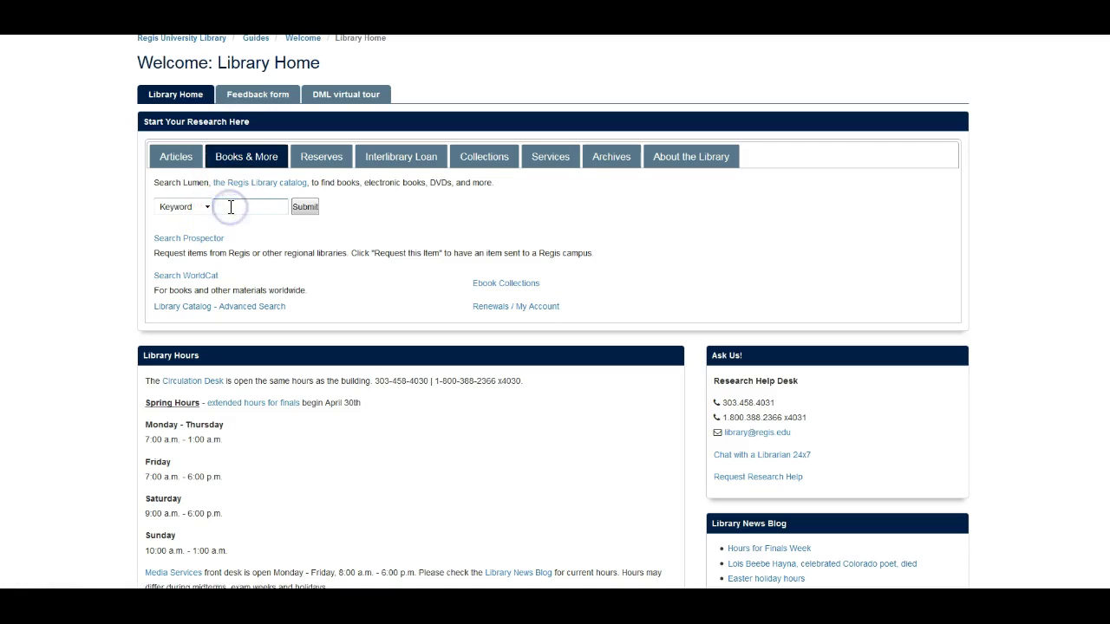
click(326, 165)
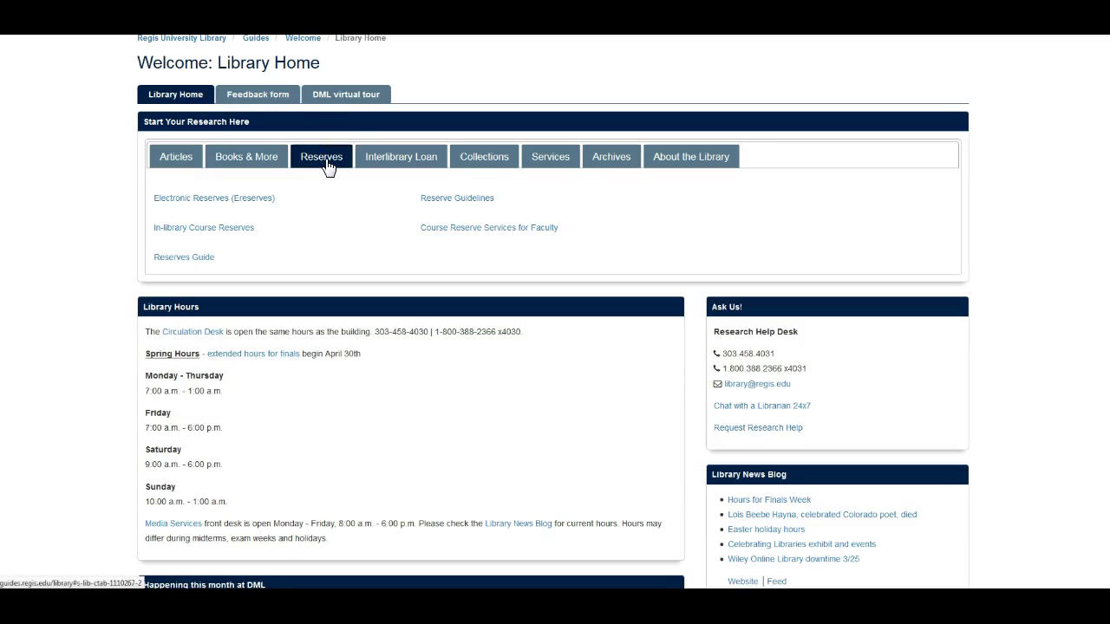
click(375, 162)
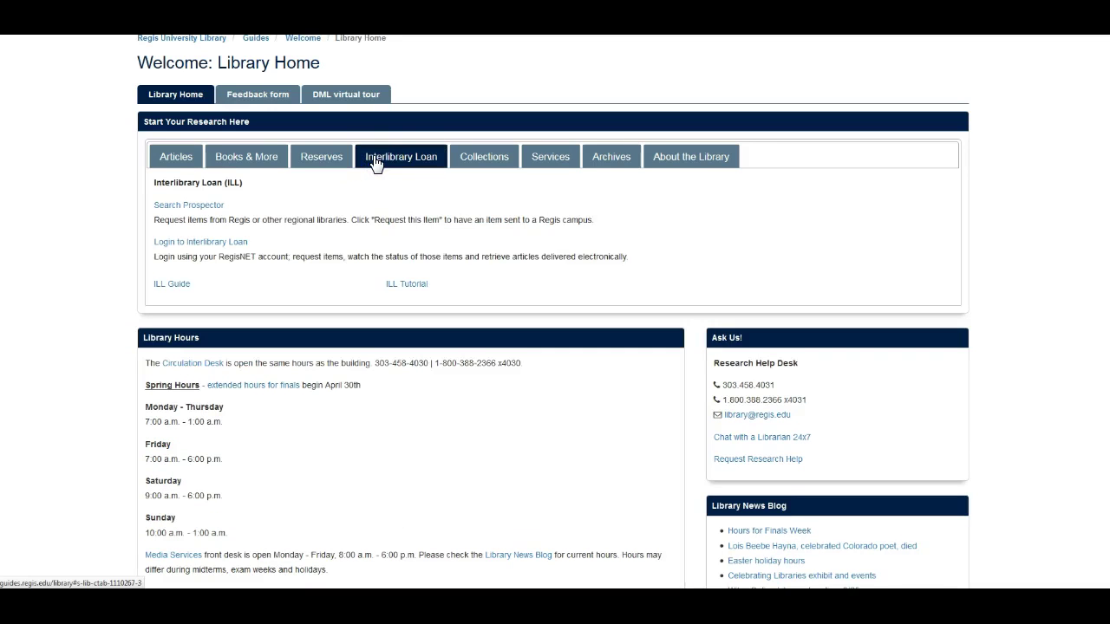
click(490, 156)
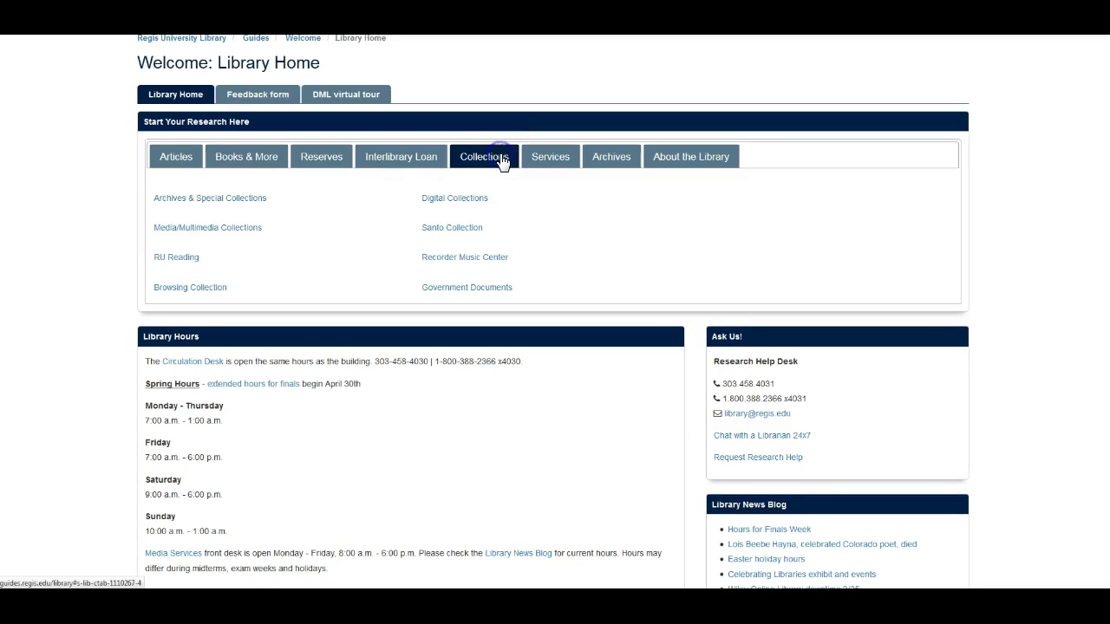
click(551, 160)
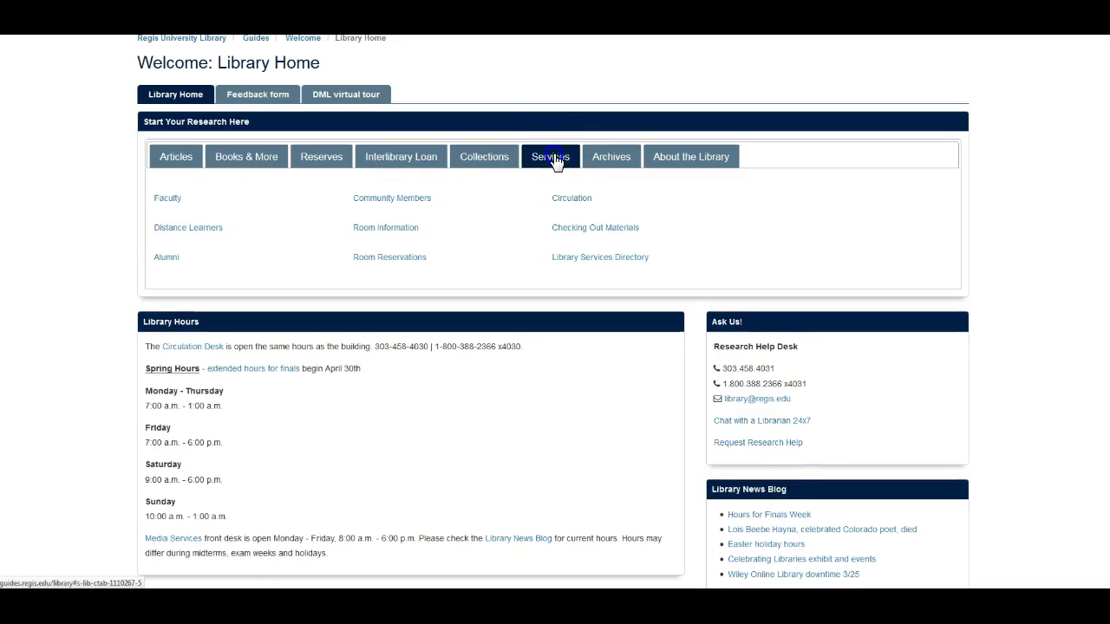
click(608, 156)
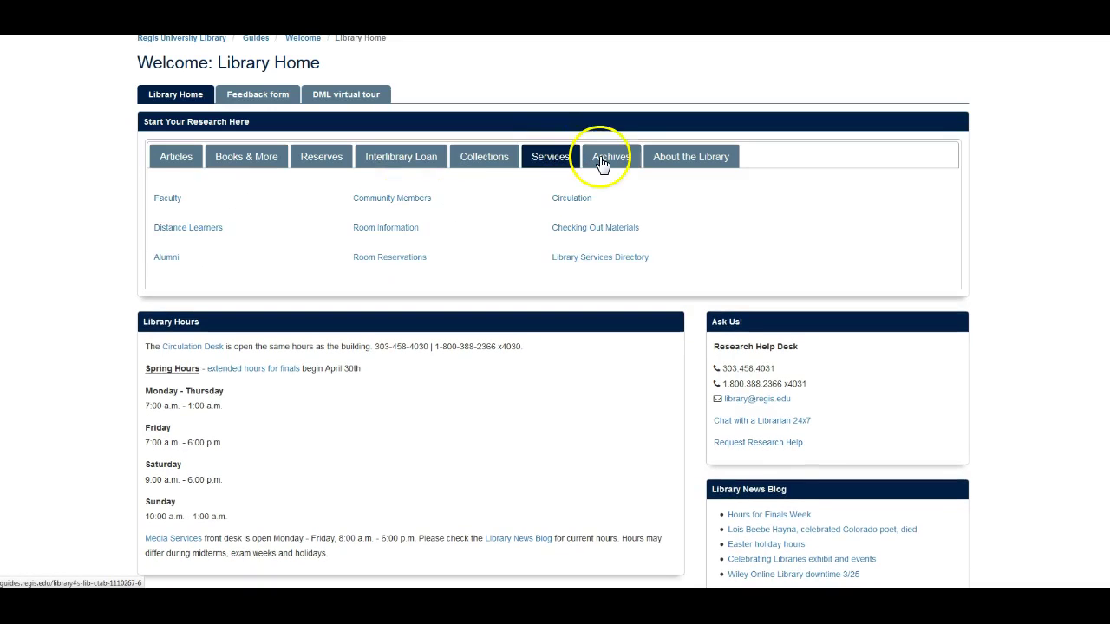
click(706, 173)
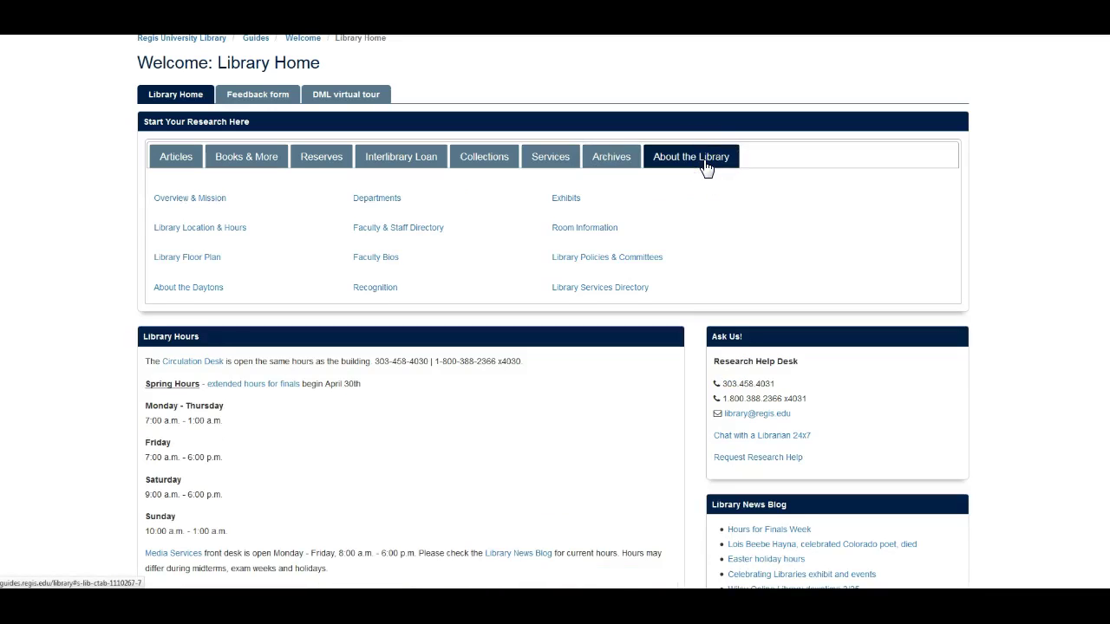
Step: Return to the Articles section and go to its EBSCO multi-disciplinary search field
click(171, 165)
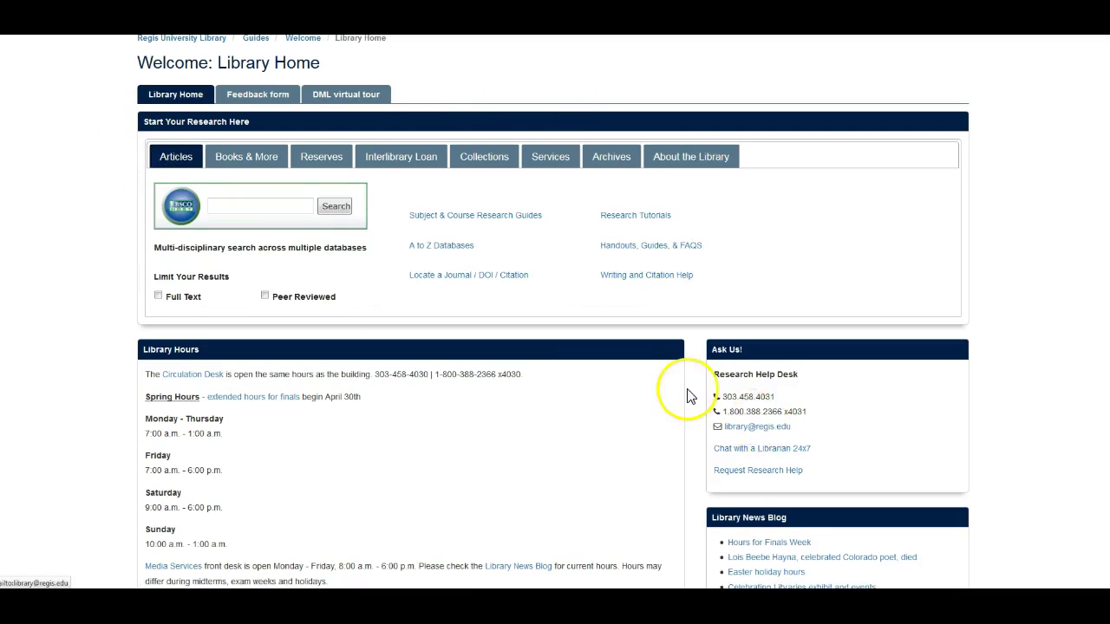
scroll(688, 390, up, 1)
click(555, 240)
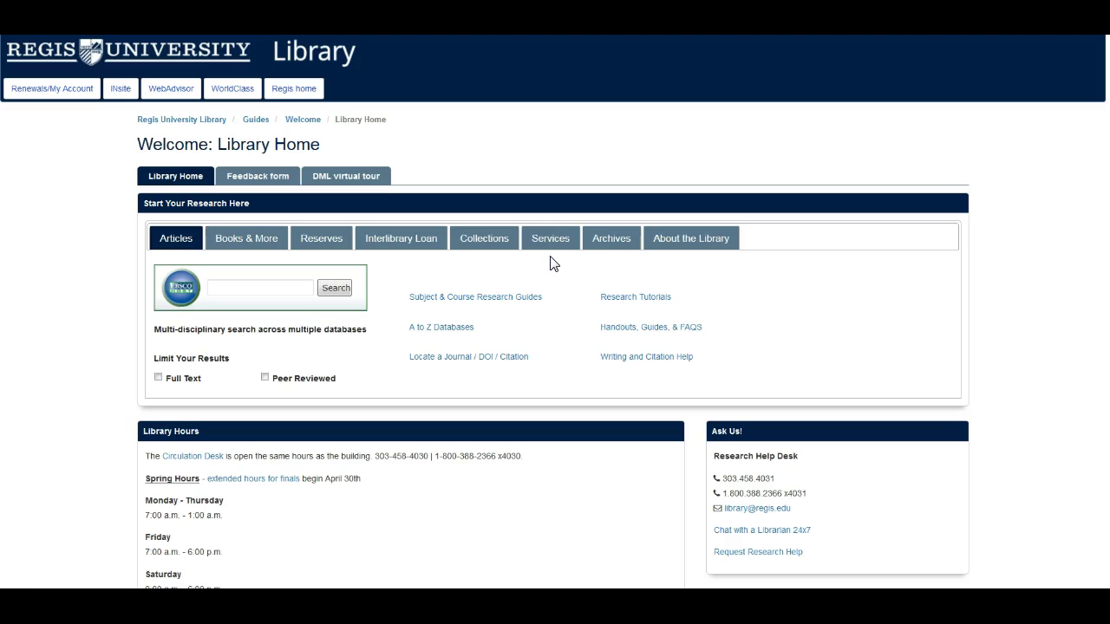
click(223, 288)
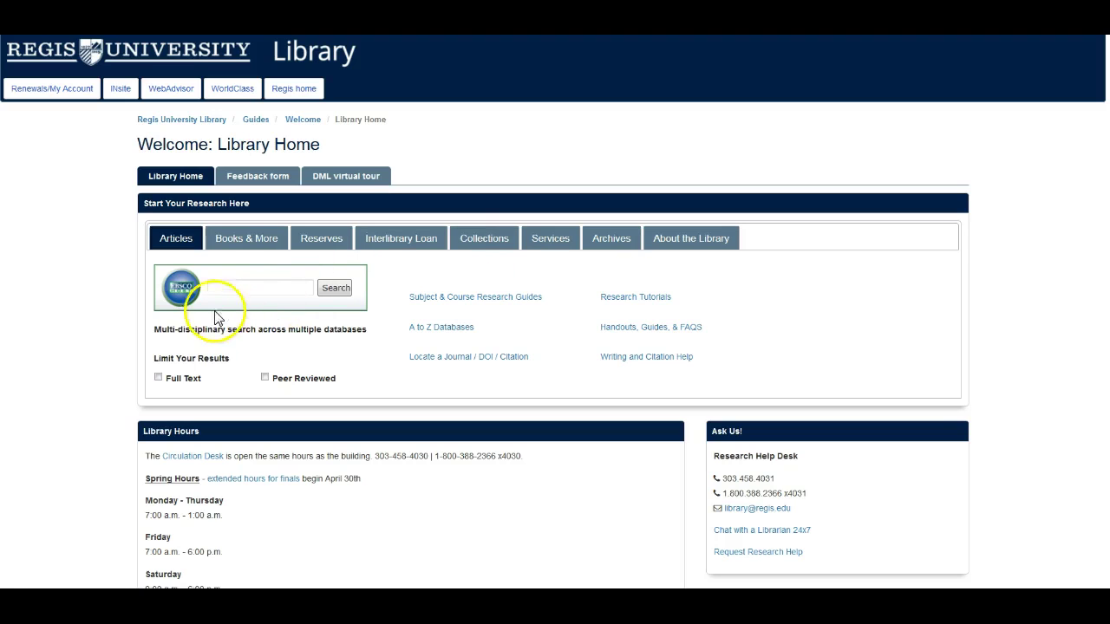
mouse_move(231, 286)
mouse_down()
mouse_move(190, 280)
mouse_move(232, 296)
mouse_up()
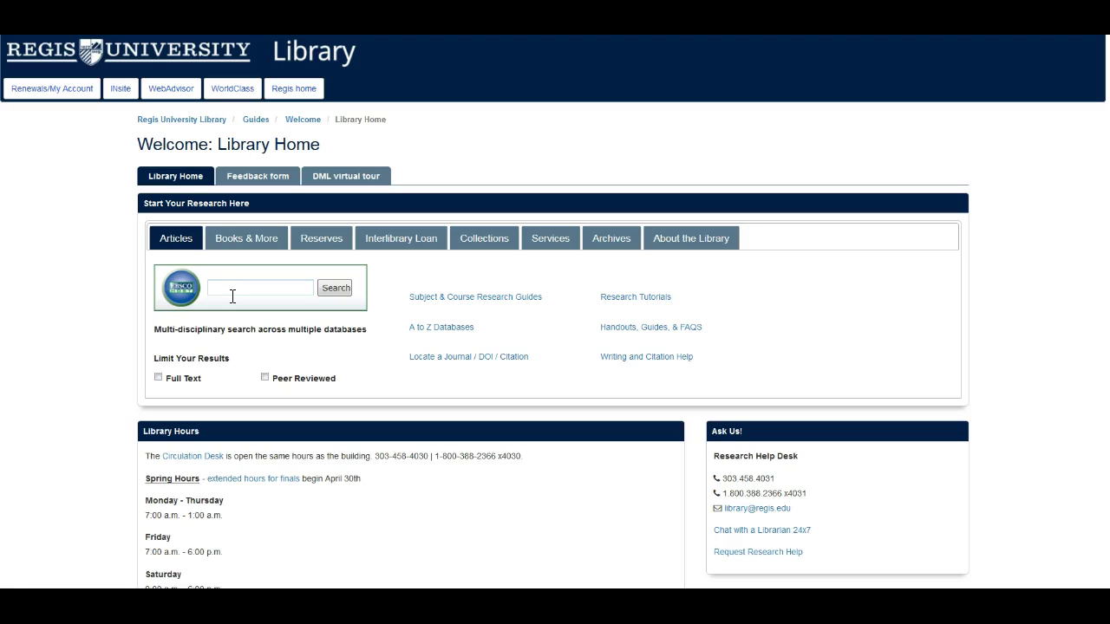
Step: Open the COM 211 - Tech-Based Public Speaking guide from the Communication subject in the Subject & Course Research Guides
click(444, 300)
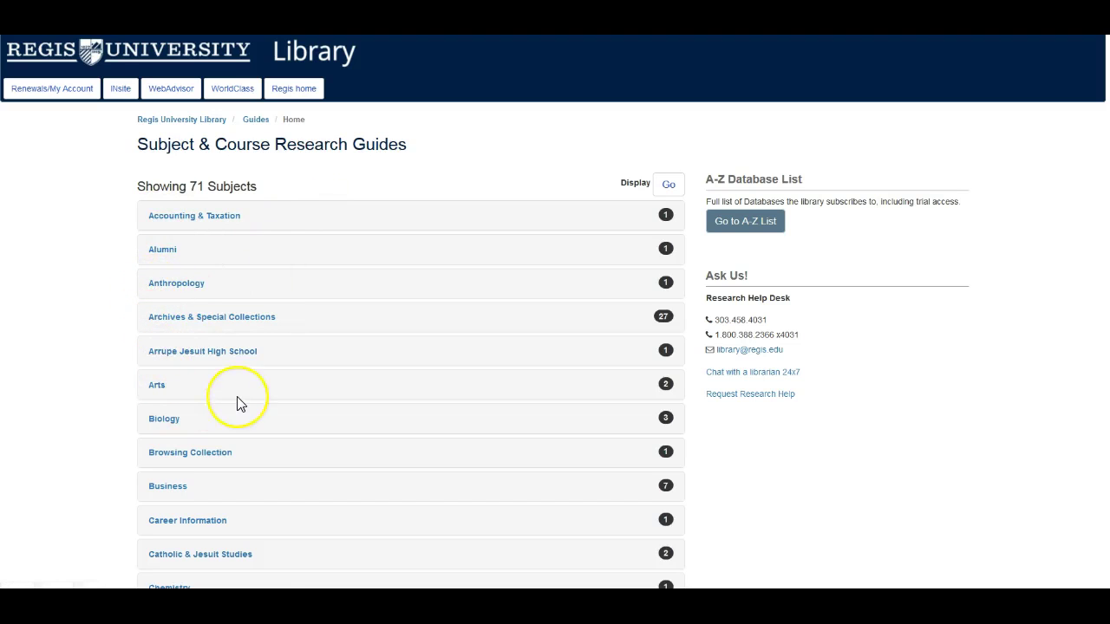
scroll(239, 403, down, 1)
scroll(240, 405, down, 2)
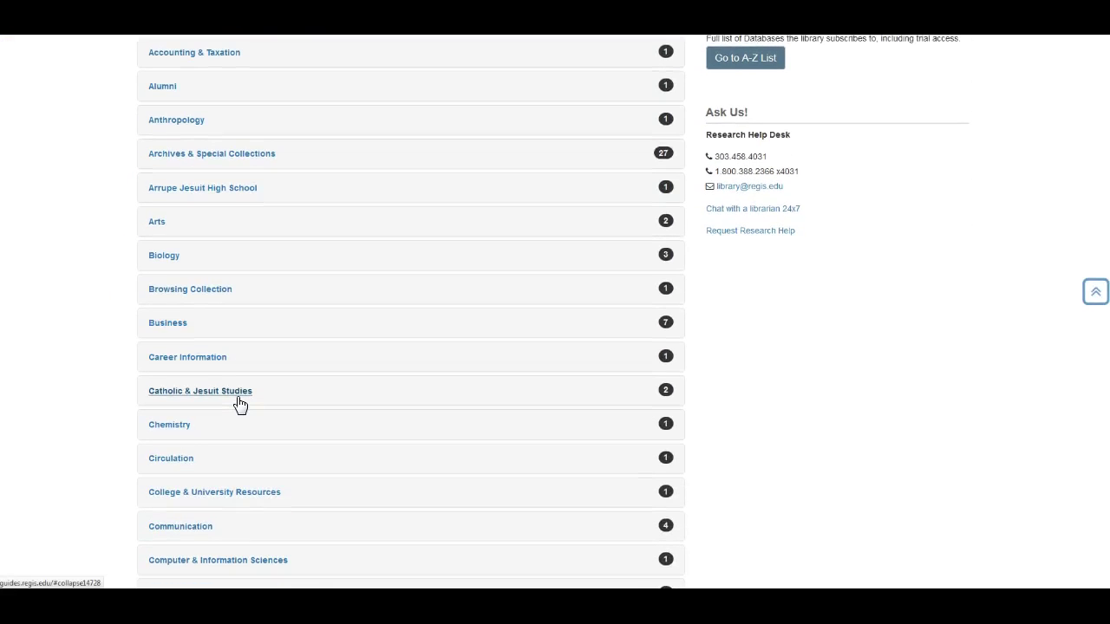
scroll(240, 405, down, 2)
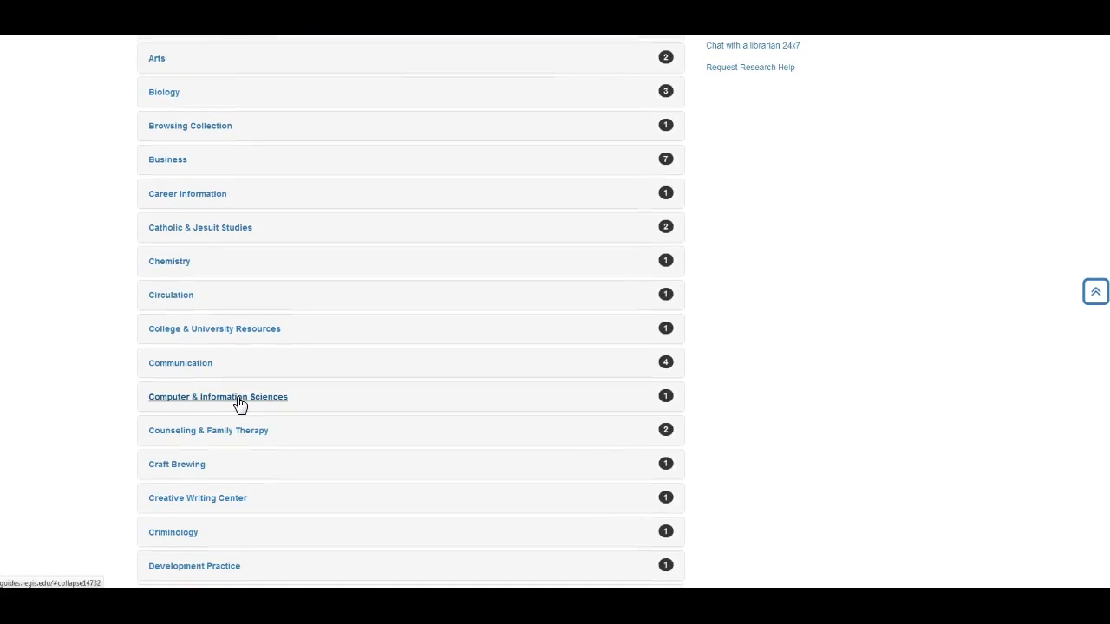
scroll(240, 405, down, 1)
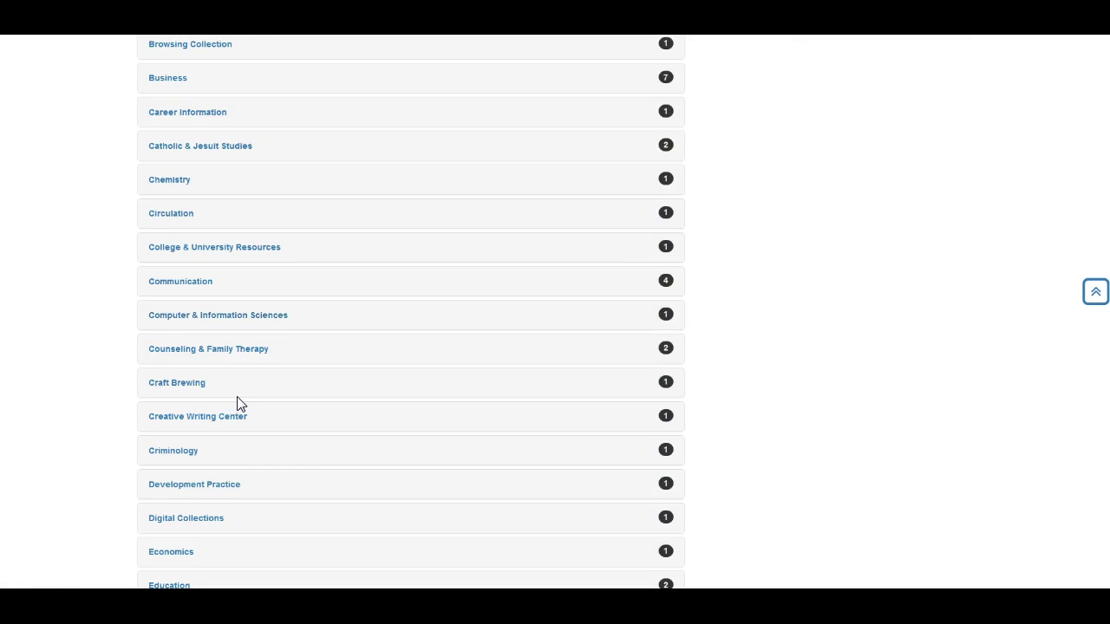
click(181, 283)
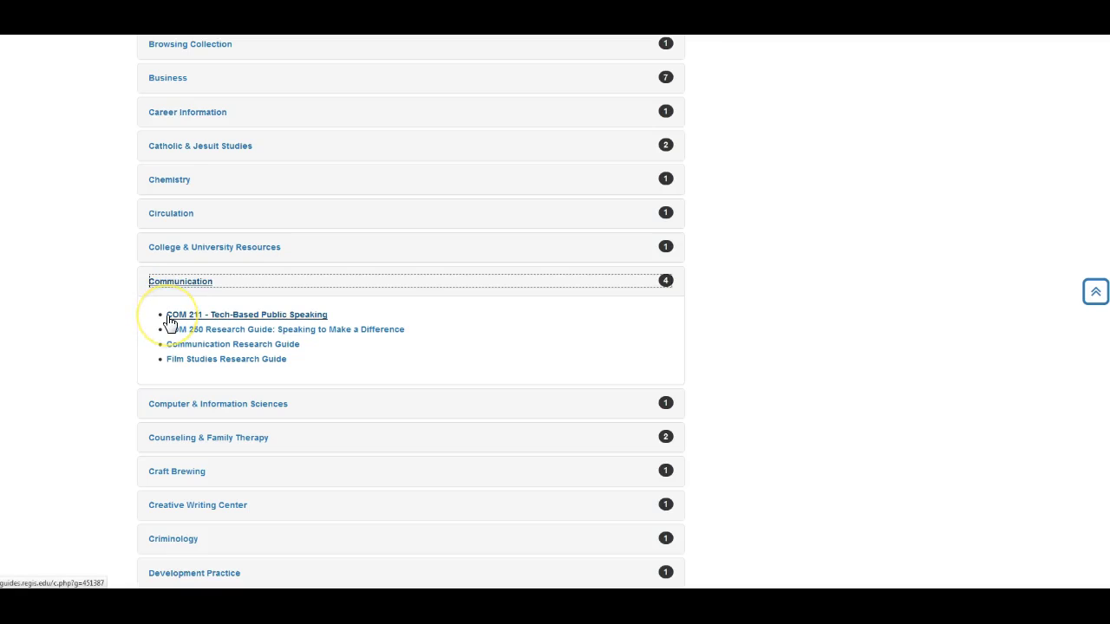
click(182, 320)
click(183, 319)
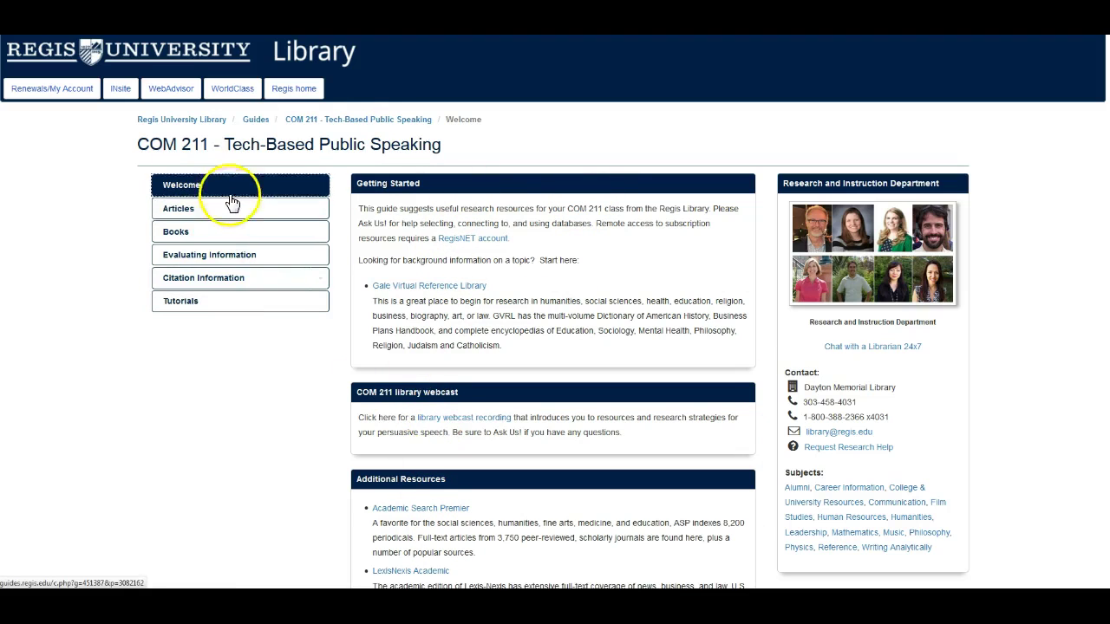
Step: Look through the COM 211 guide's Articles, Books and Evaluating Information pages and the citation styles listed under Citation Information
click(195, 217)
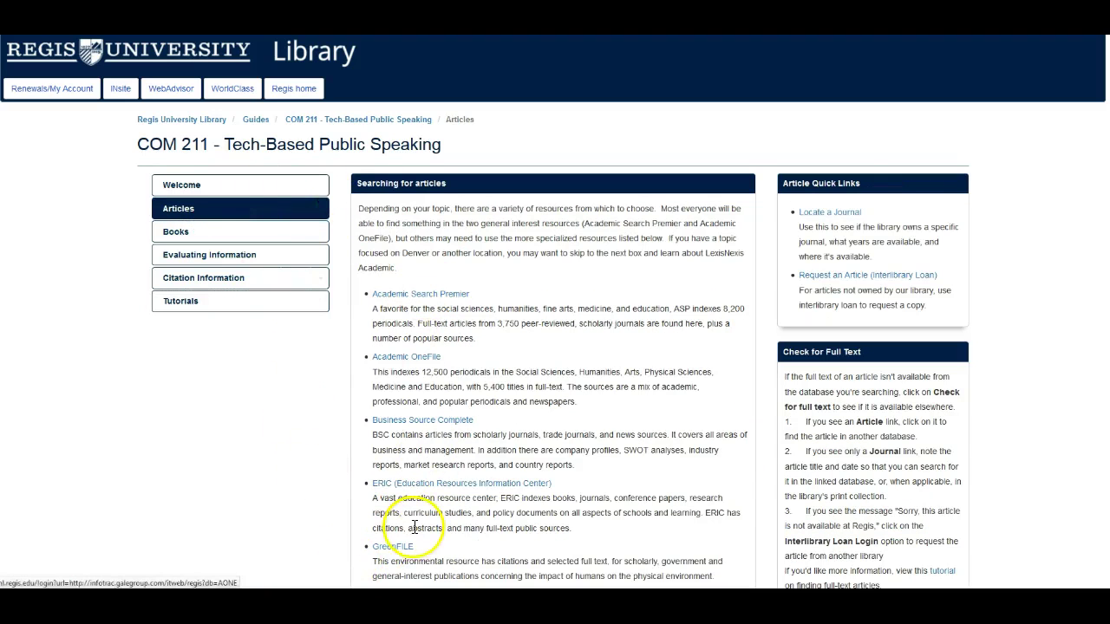
click(171, 236)
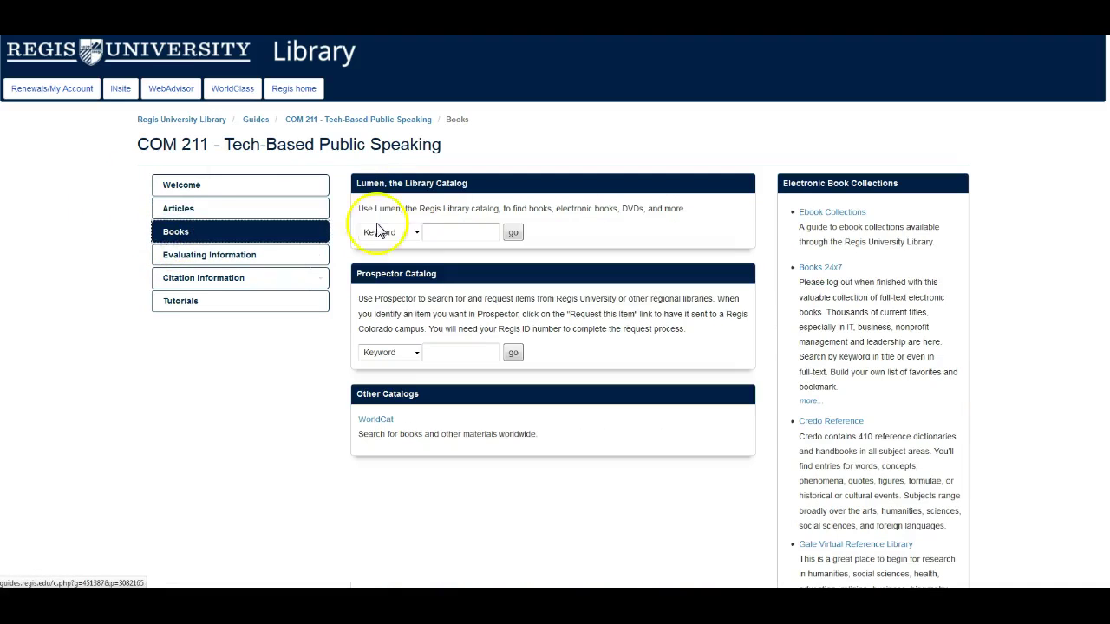
click(448, 234)
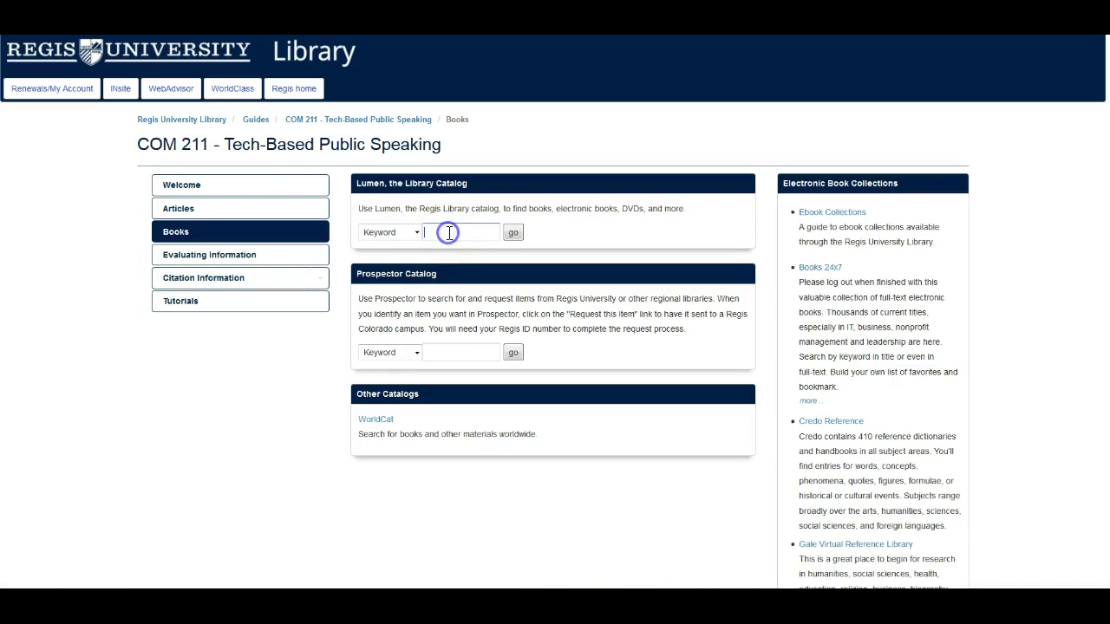
click(257, 258)
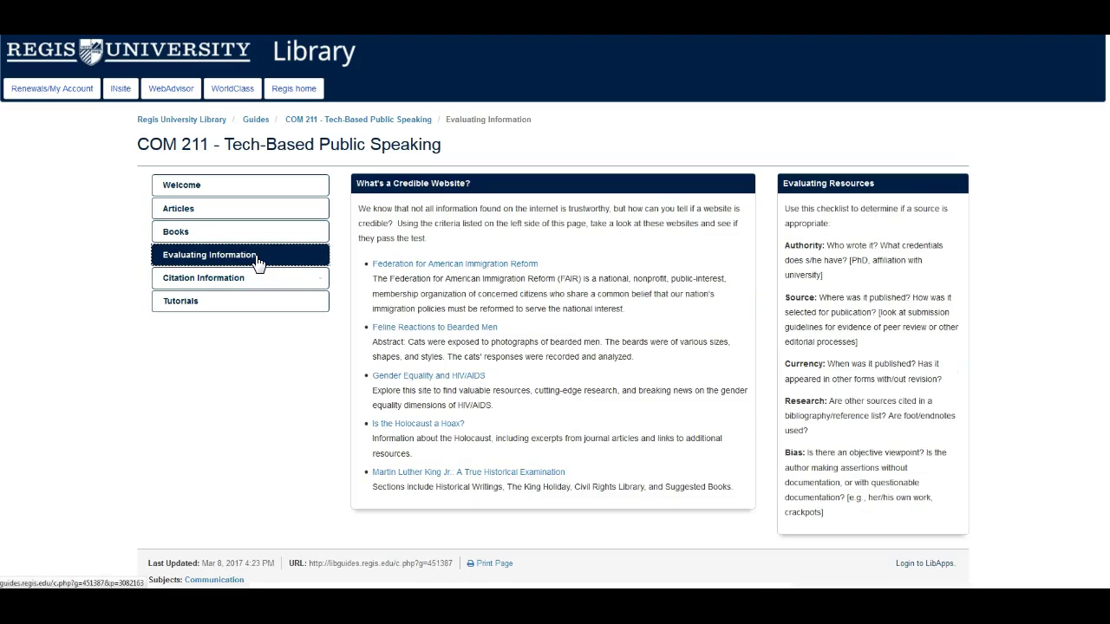
click(210, 280)
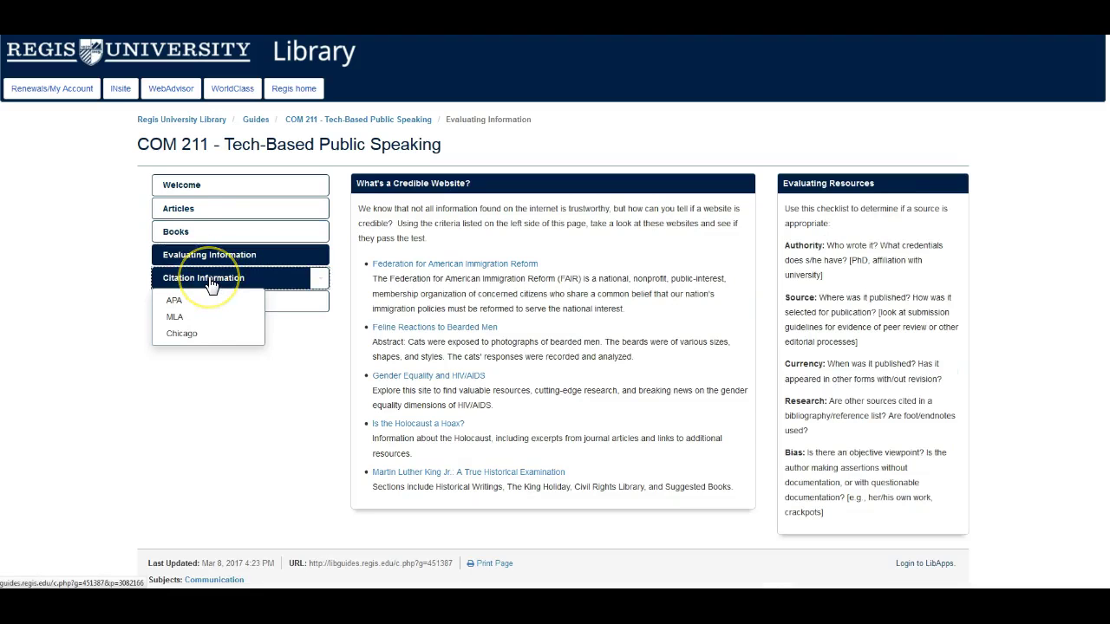
click(208, 281)
click(202, 284)
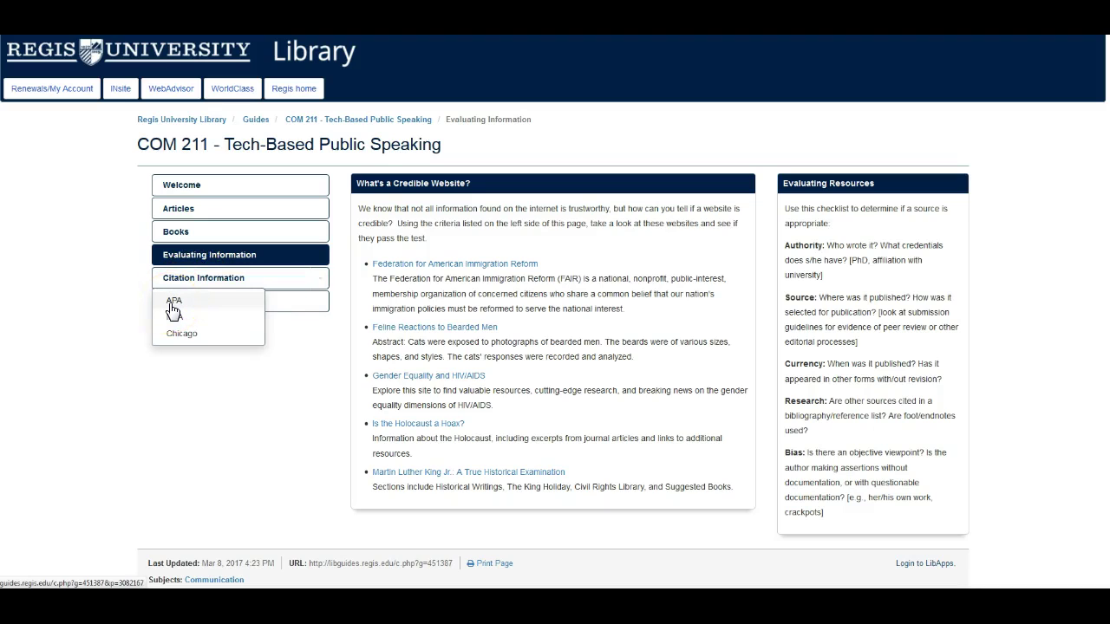
click(234, 364)
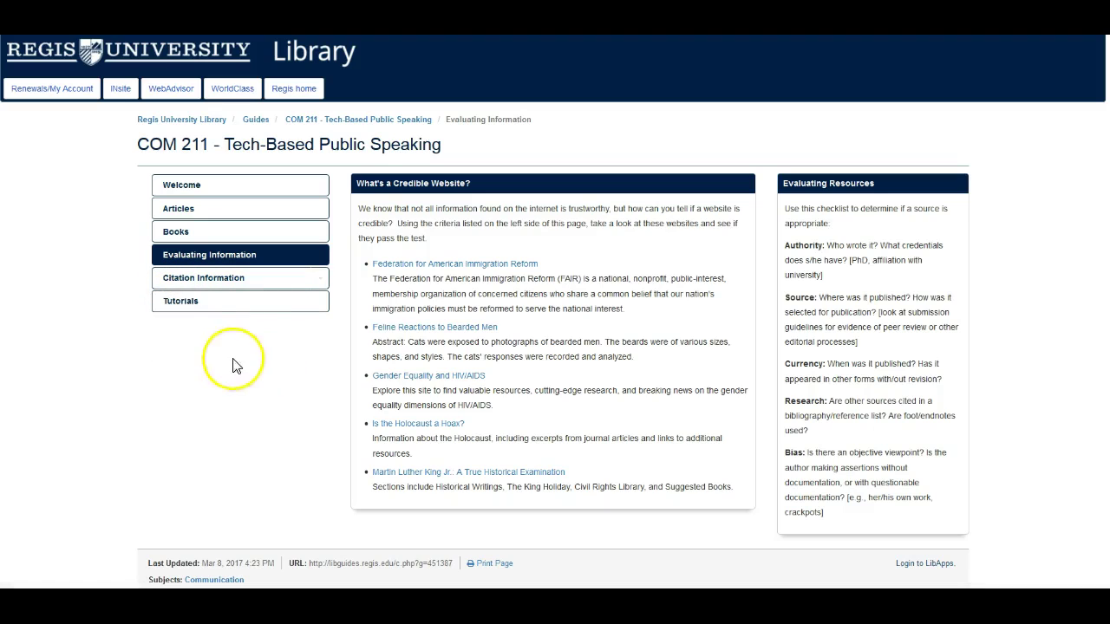
Step: Open the guide's Tutorials page and allow Adobe Flash to run this time to load the tutorial player
click(183, 301)
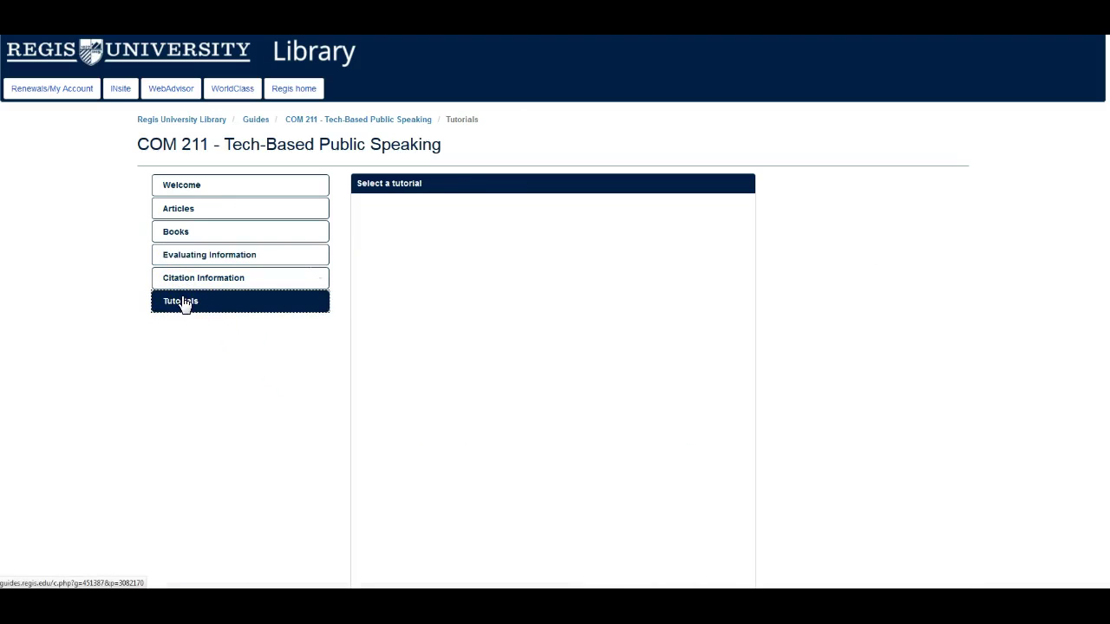
click(559, 478)
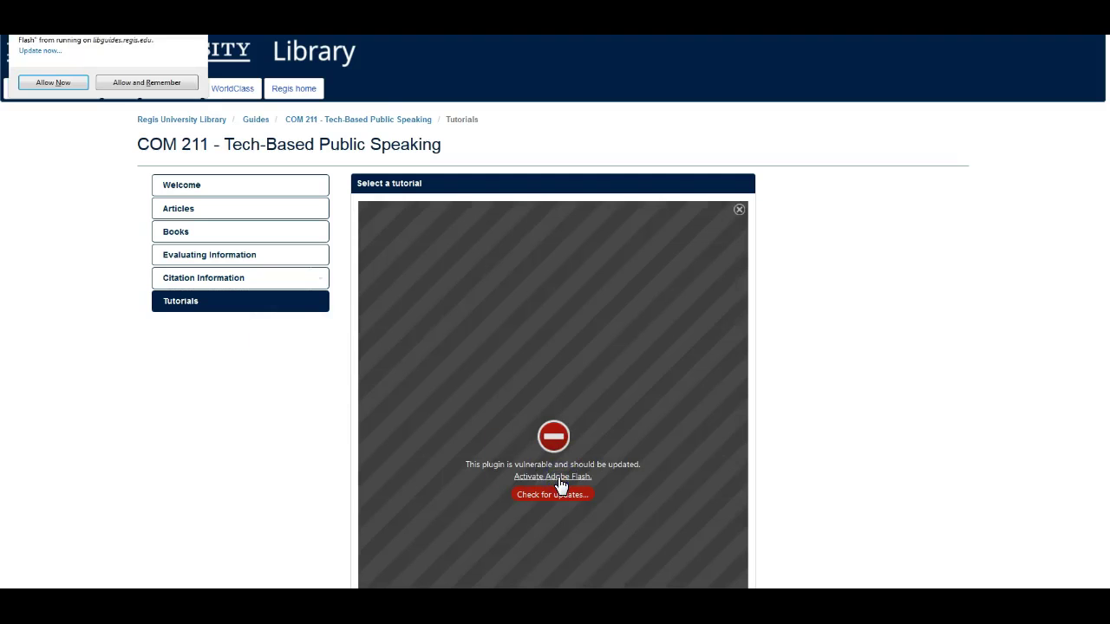
click(53, 83)
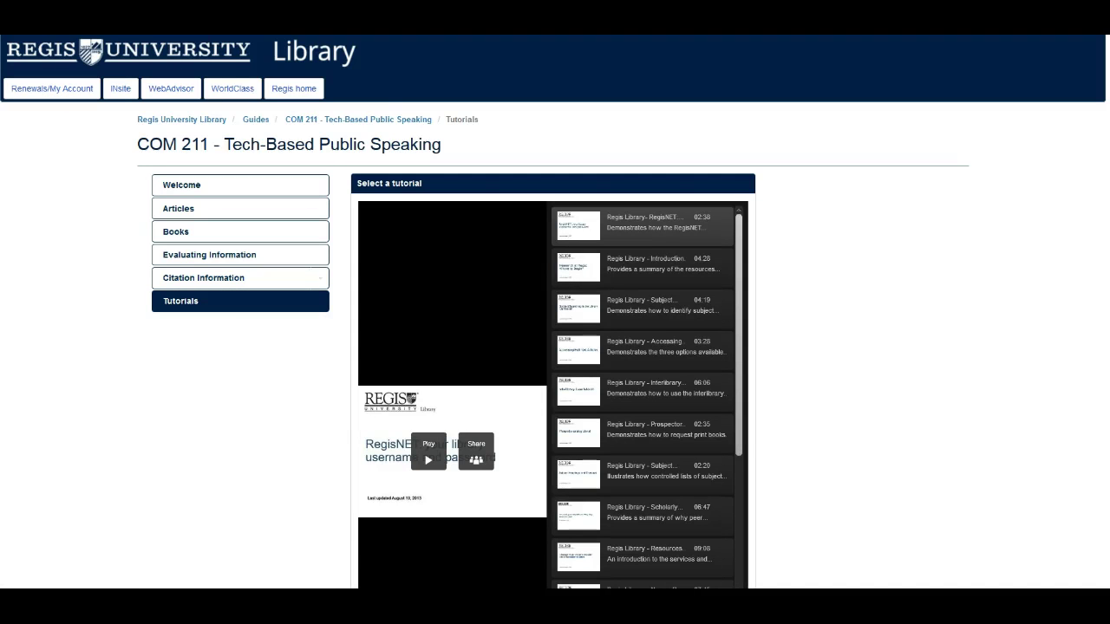
Step: From the COM 211 guide's Welcome page, open Gale Virtual Reference Library and run an advanced keyword search for "fracking"
click(247, 192)
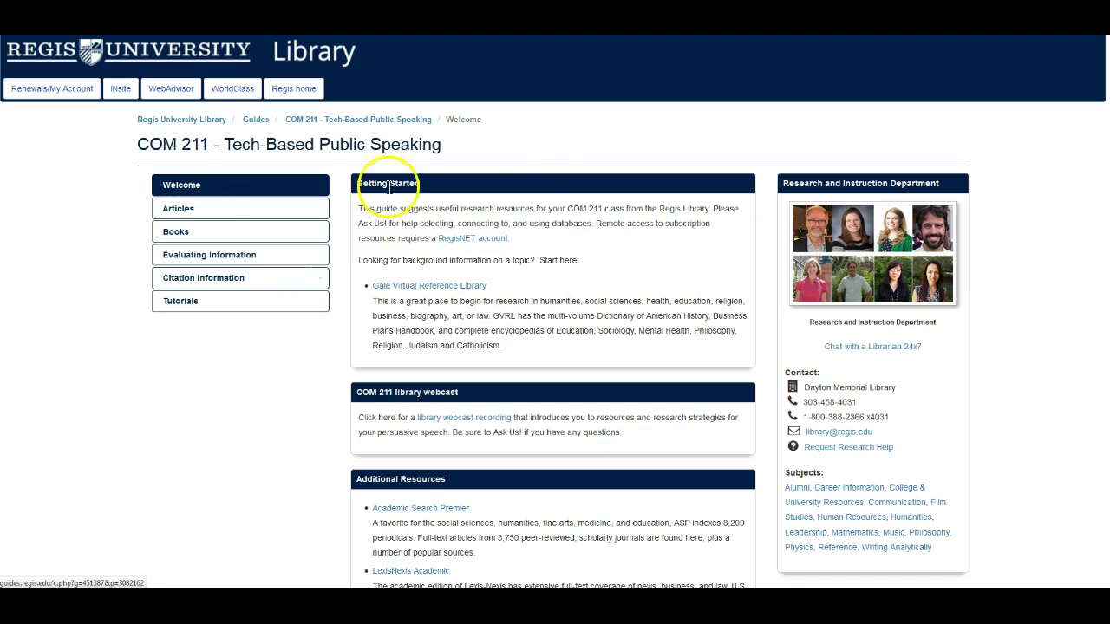
click(459, 290)
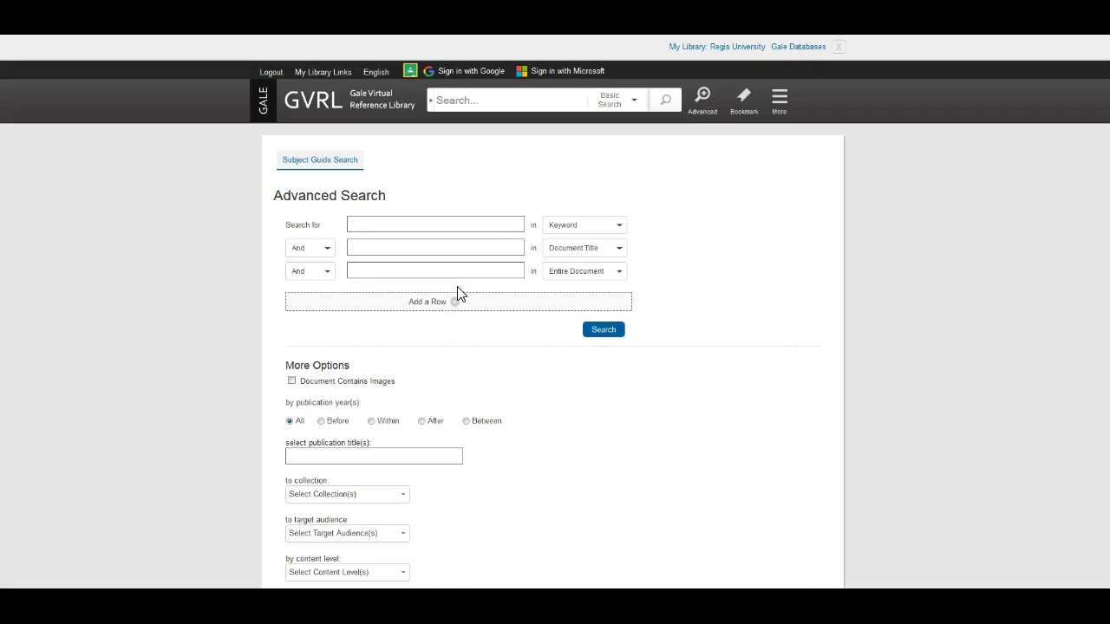
click(369, 220)
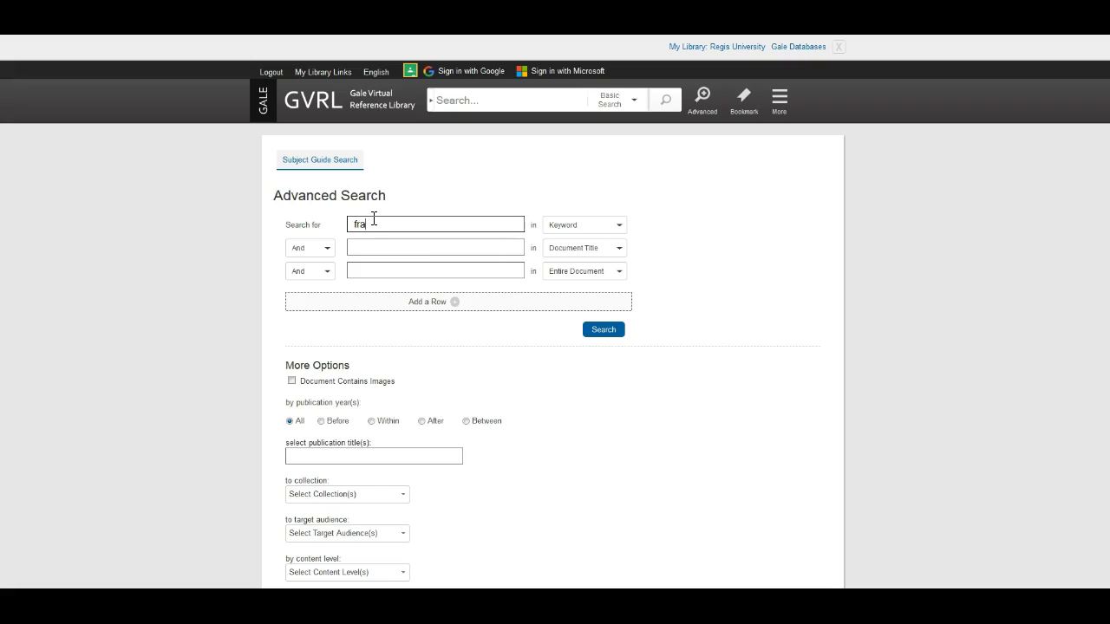
text(c)
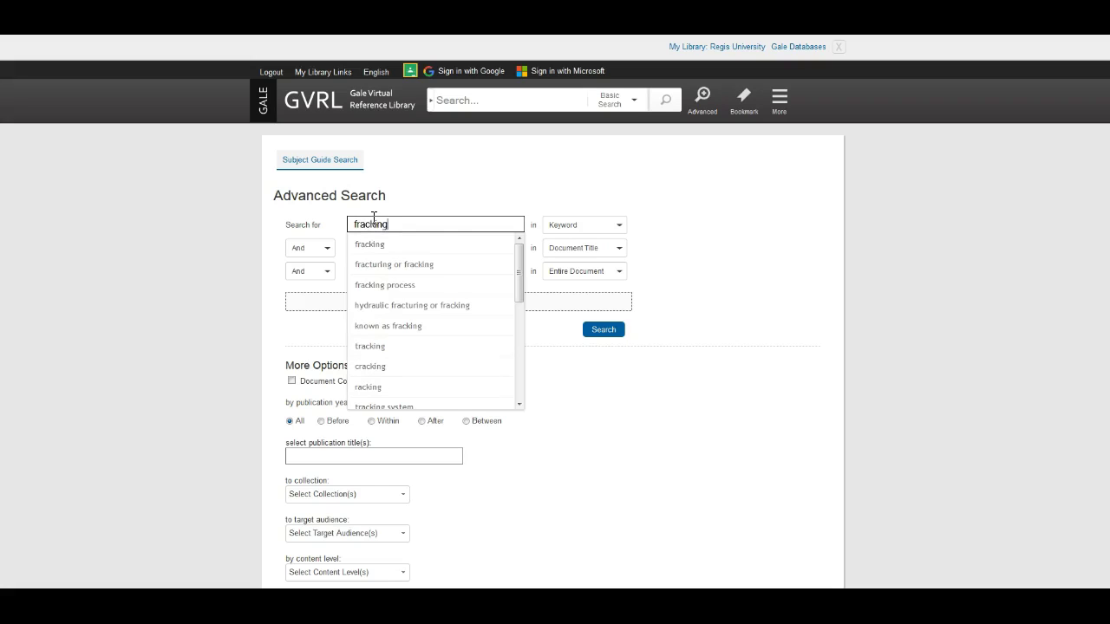
text(king)
click(382, 244)
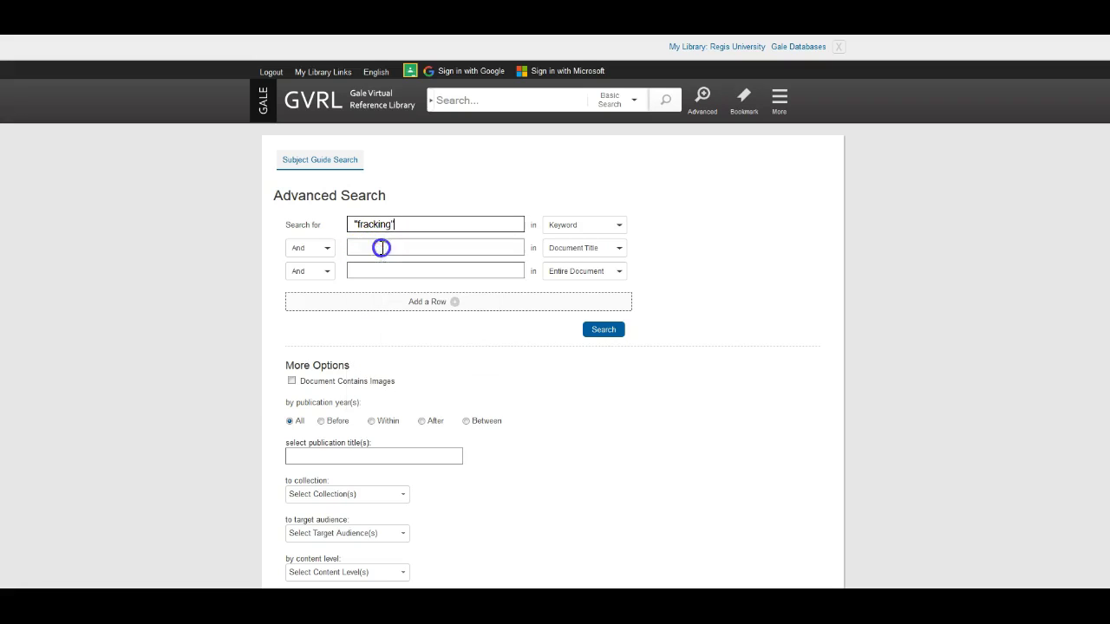
click(605, 338)
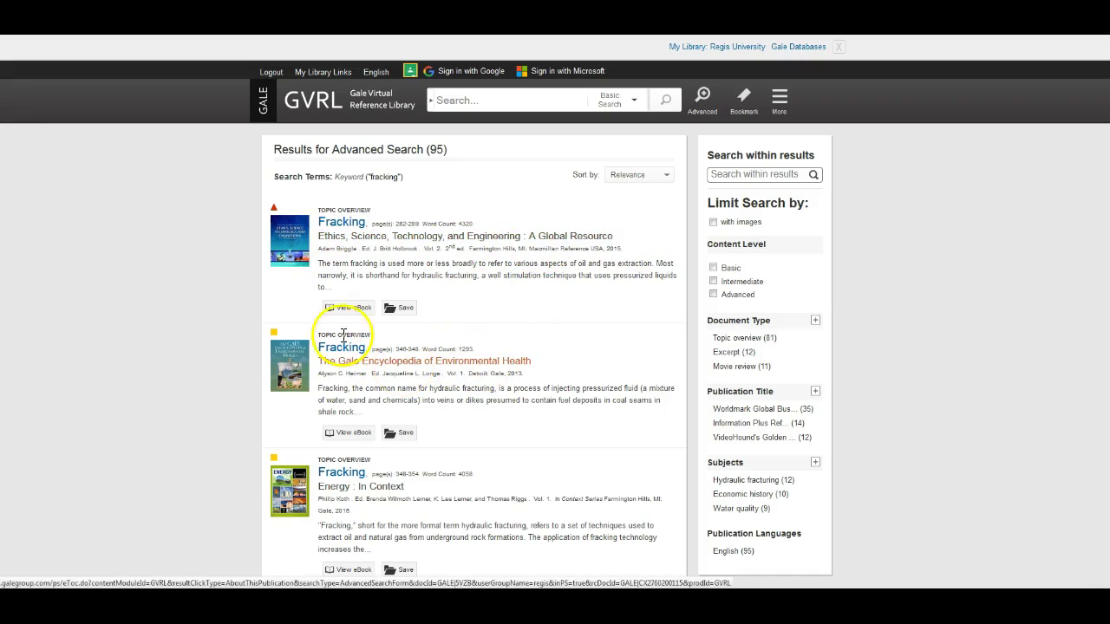
Step: Open the Fracking topic overview from The Gale Encyclopedia of Environmental Health in the search results
scroll(516, 252, down, 3)
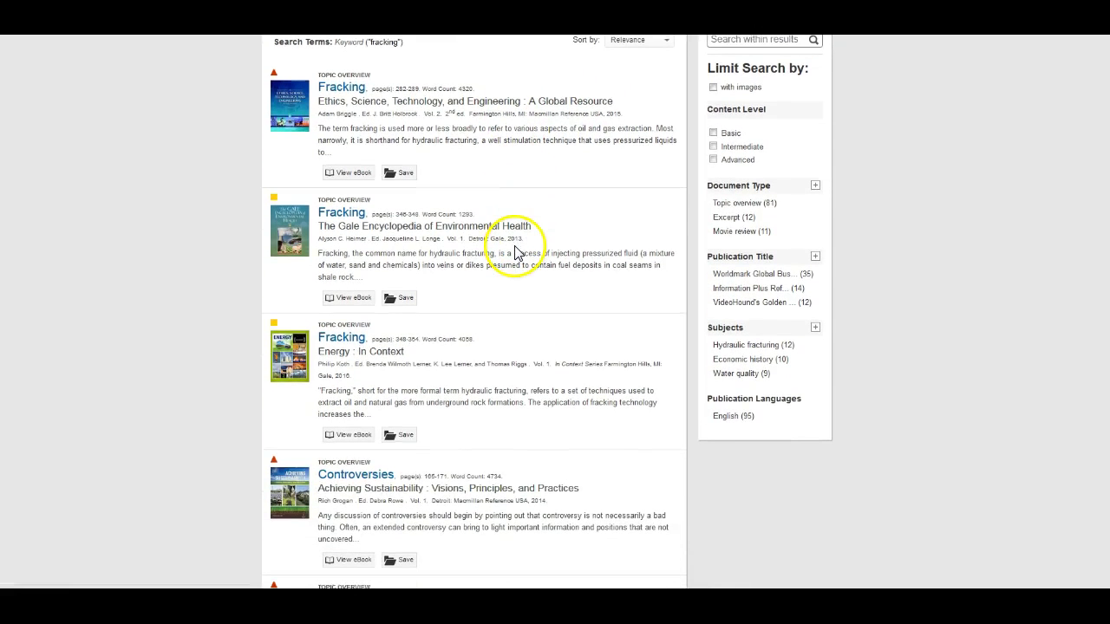
click(346, 217)
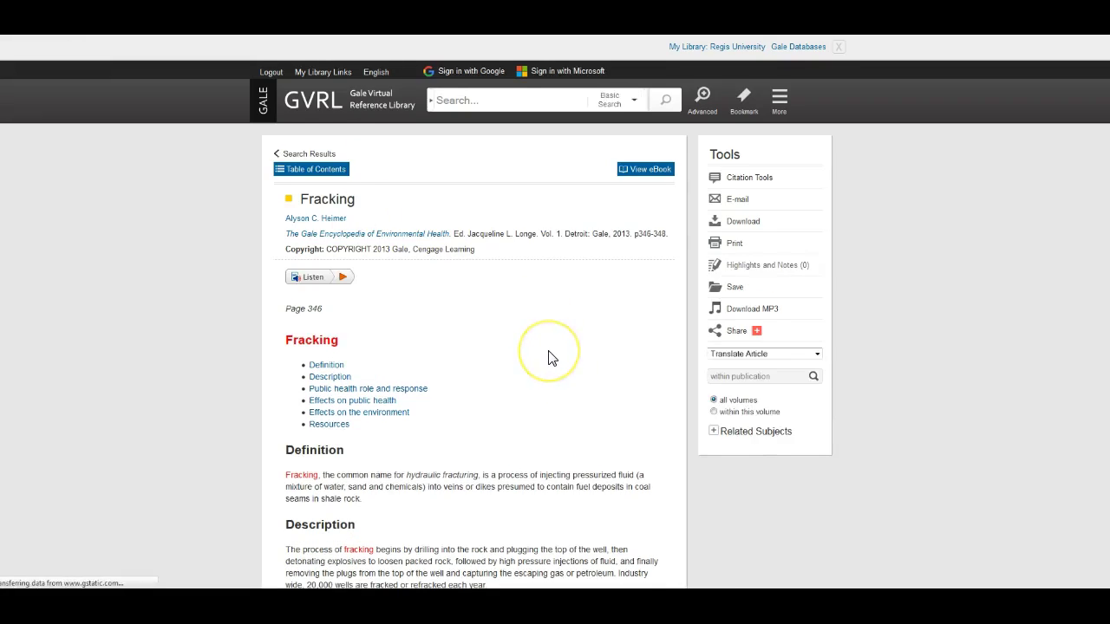
Step: Read through the Fracking article's sections, photo, key terms, resources, source citation and index terms, and return to its beginning
scroll(548, 358, down, 6)
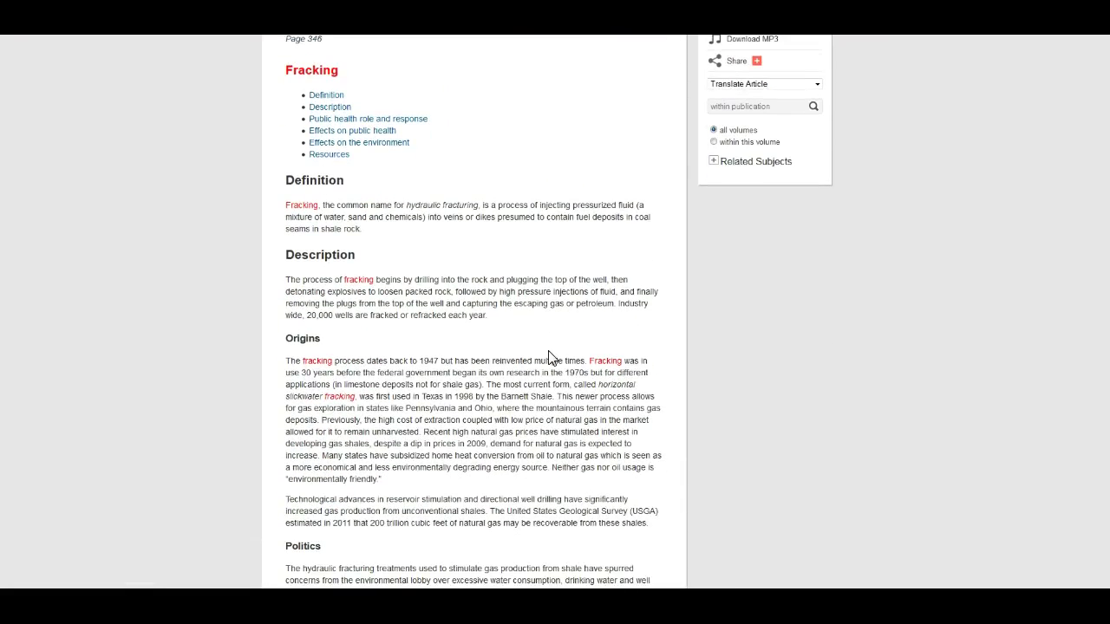
scroll(548, 358, down, 5)
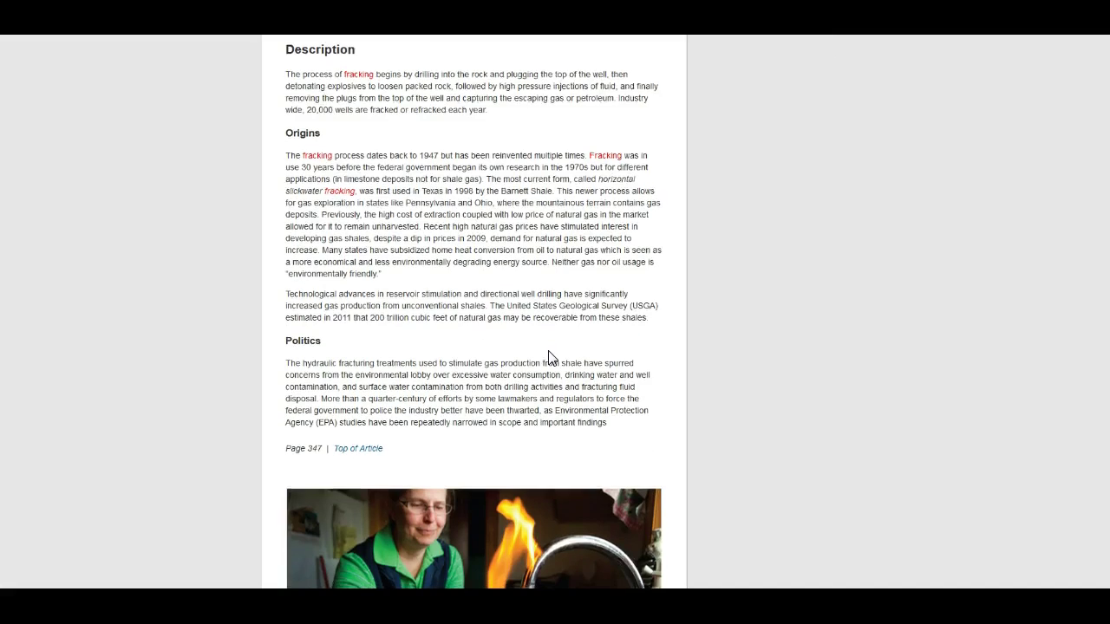
scroll(548, 358, down, 5)
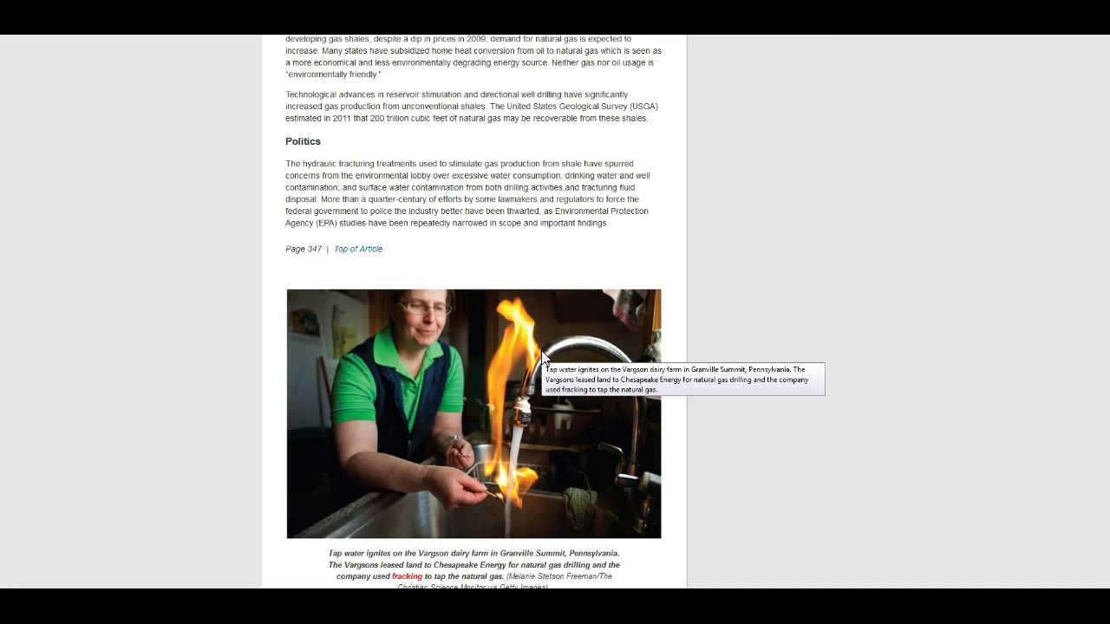
scroll(541, 350, down, 8)
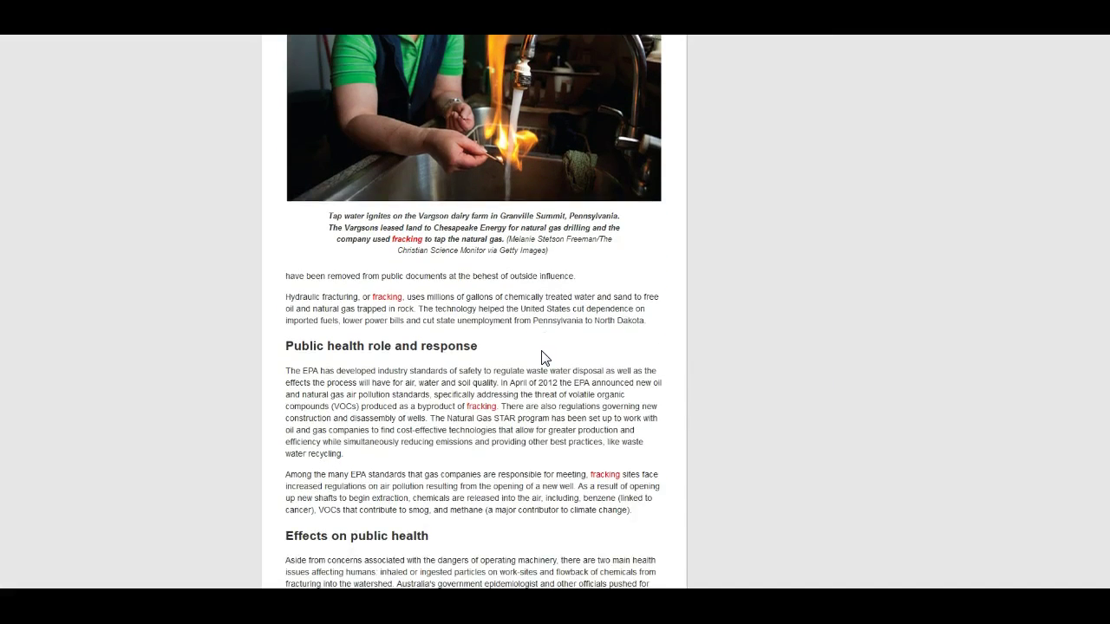
scroll(544, 358, down, 2)
scroll(544, 350, down, 8)
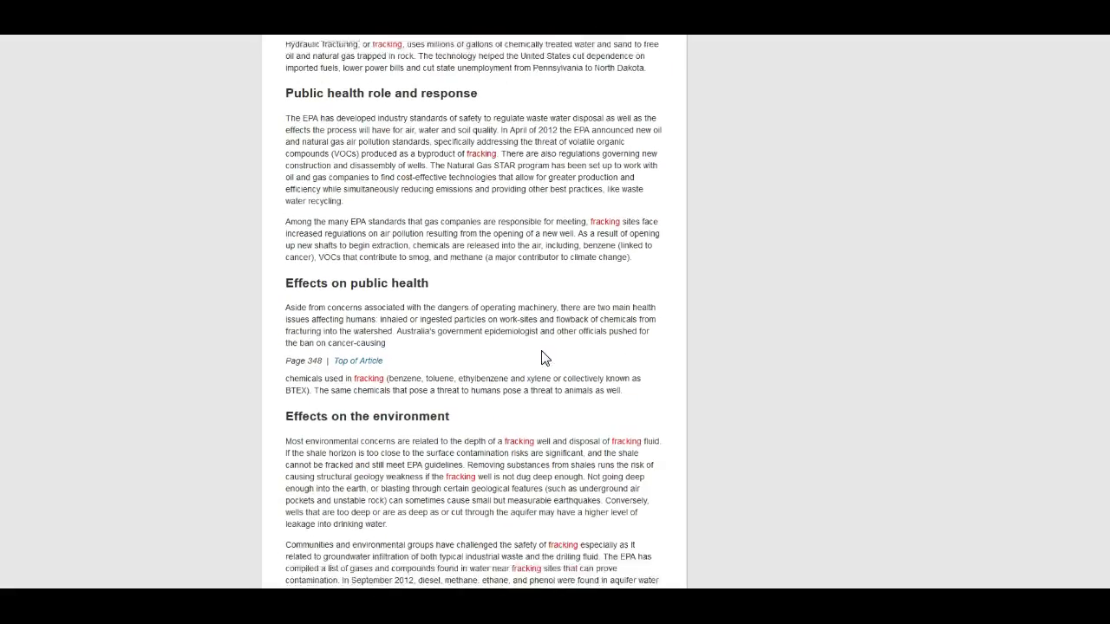
scroll(543, 356, down, 11)
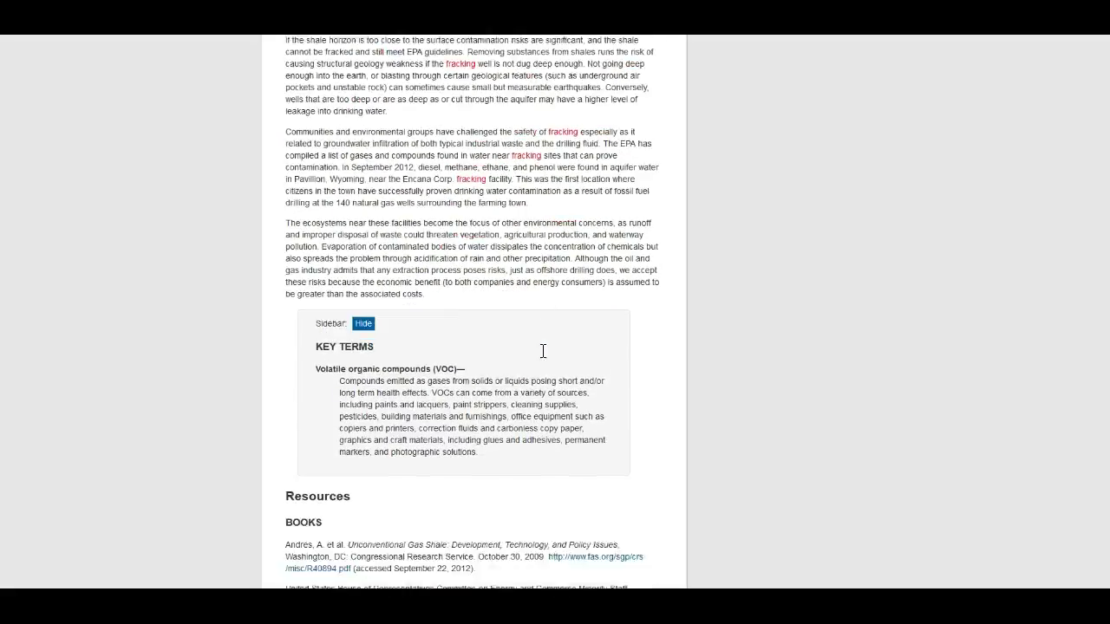
scroll(543, 356, down, 10)
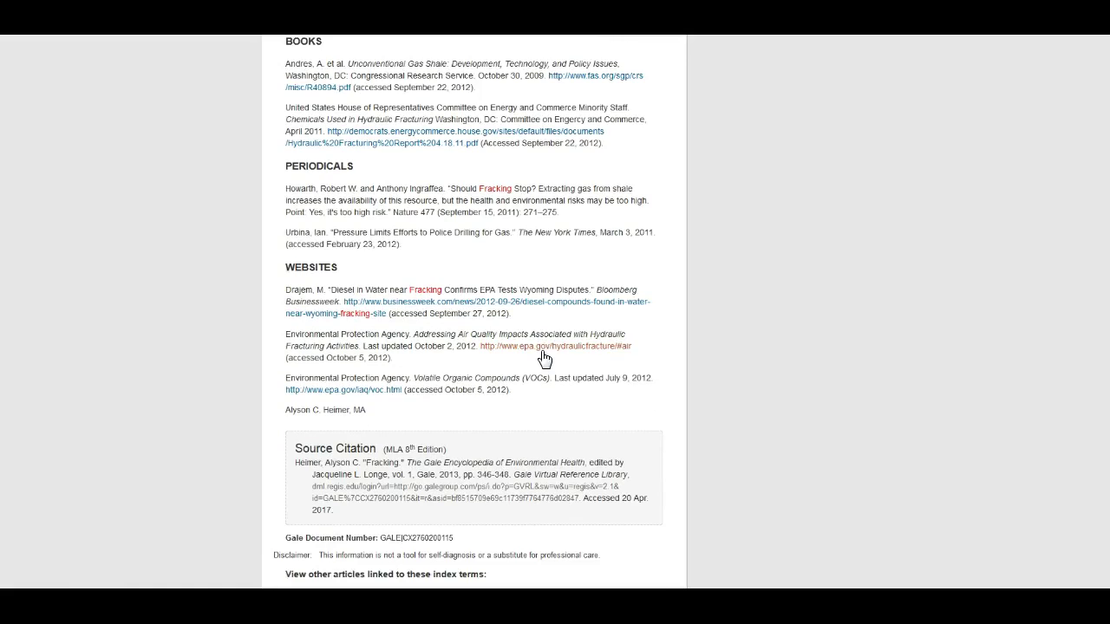
scroll(543, 354, down, 6)
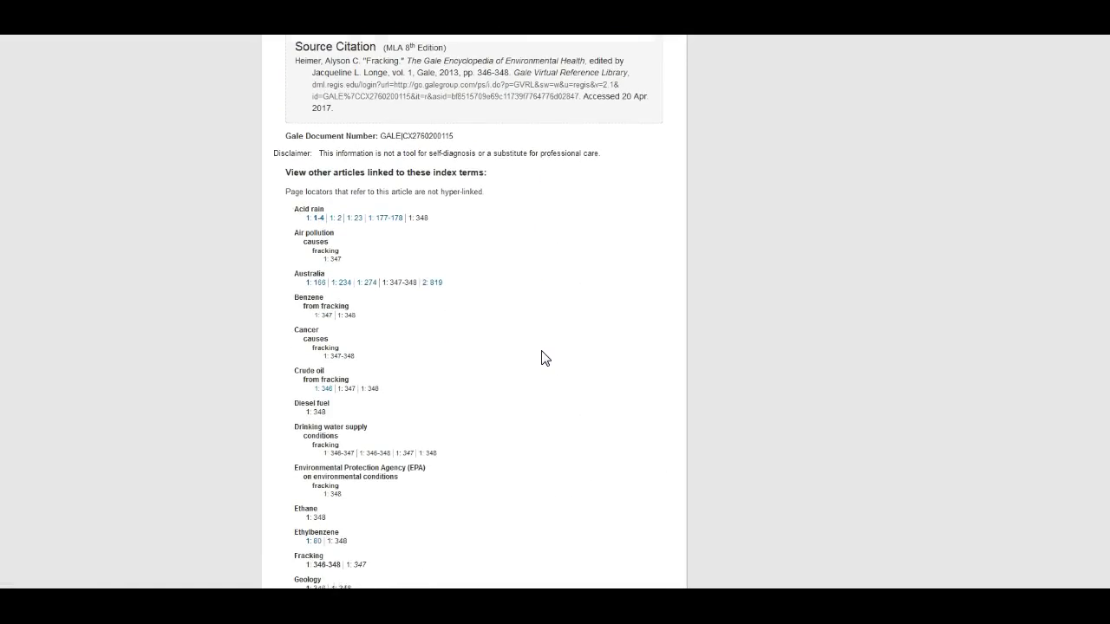
scroll(497, 425, down, 8)
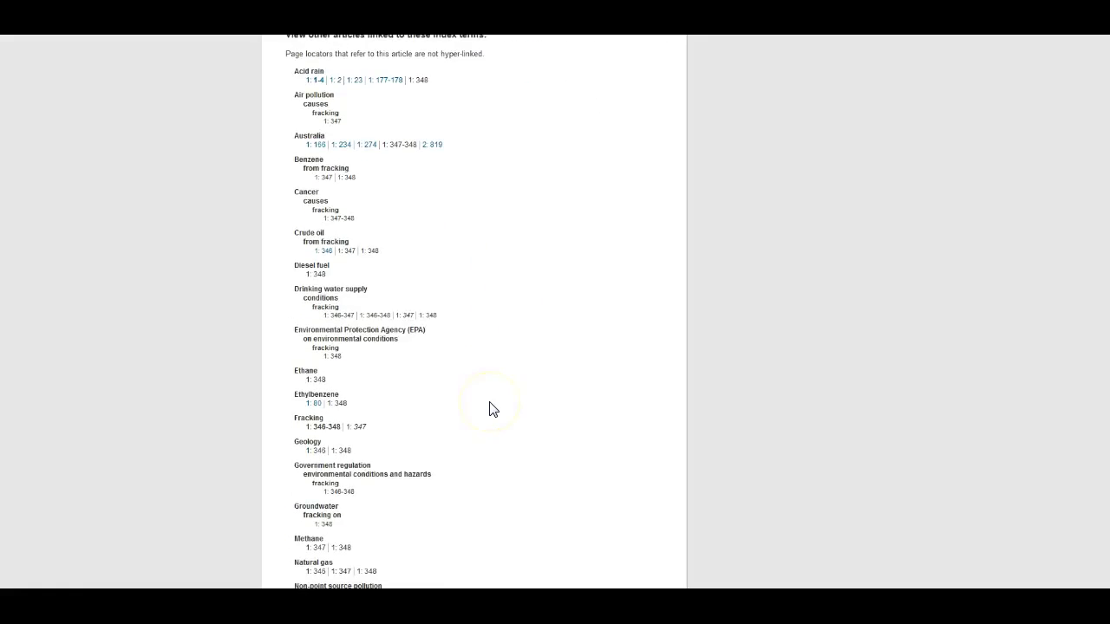
scroll(491, 409, up, 15)
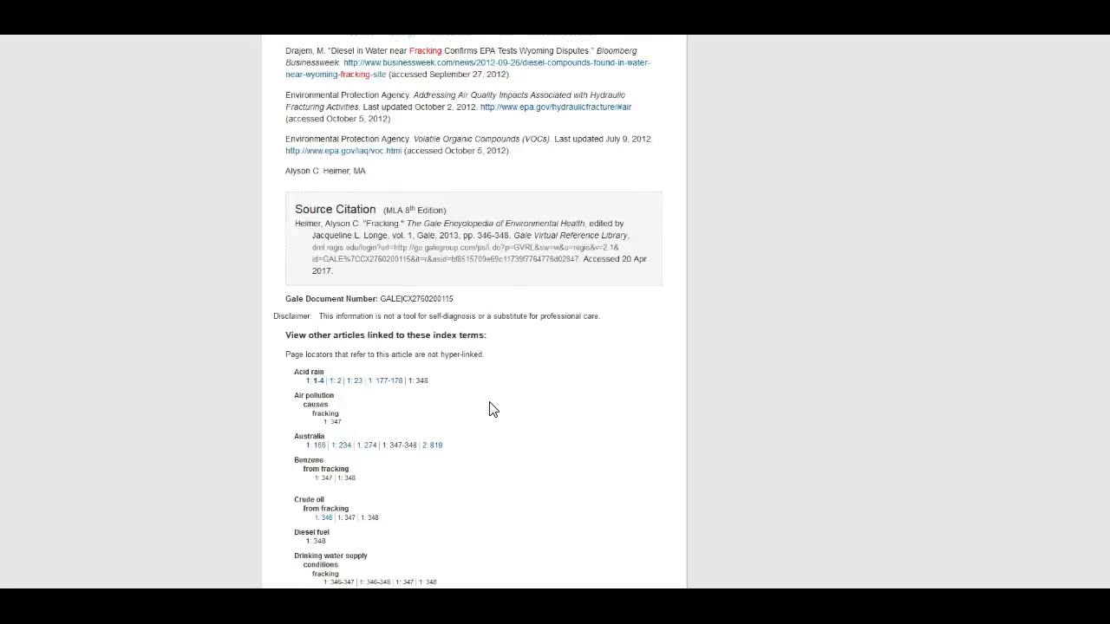
scroll(491, 408, up, 15)
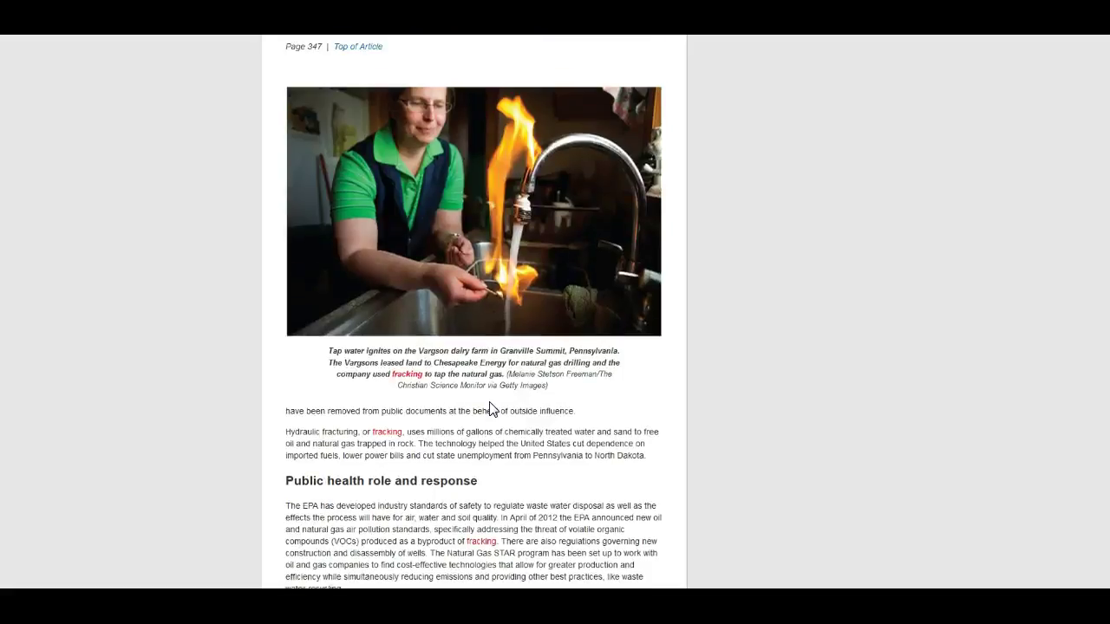
scroll(490, 407, up, 8)
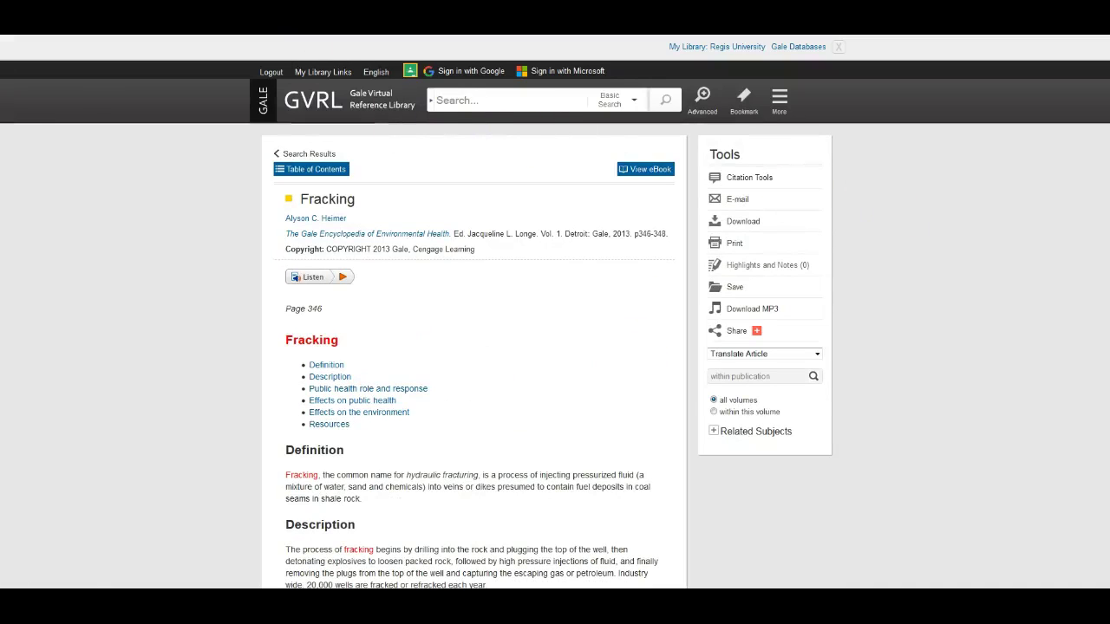
Step: Return to the COM 211 guide's Welcome page and open CQ Researcher from its Additional Resources
key(alt+Left)
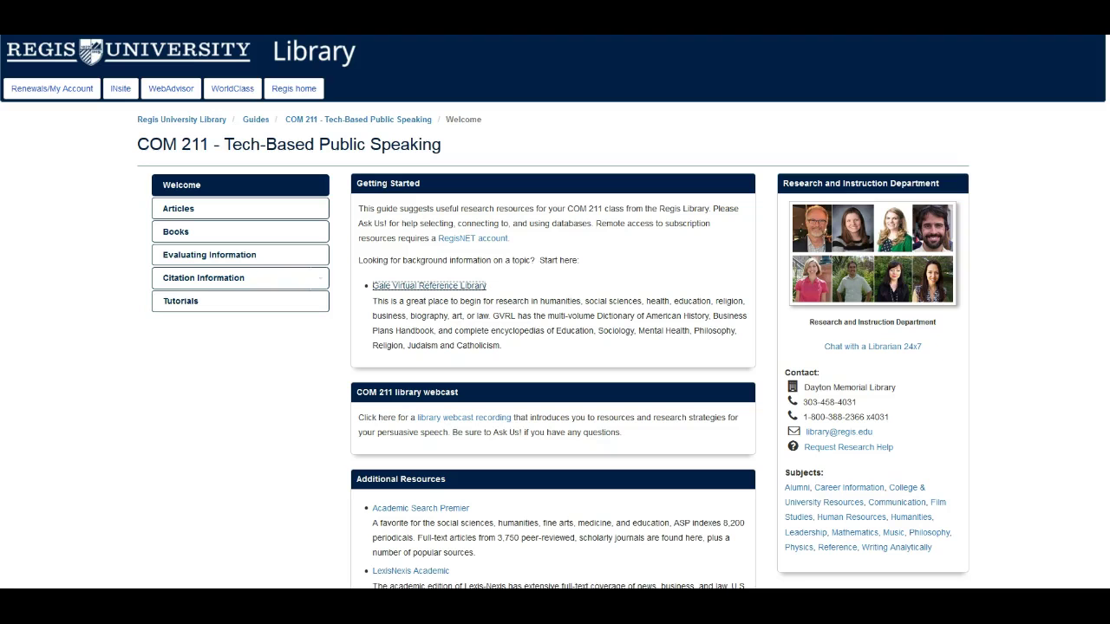
scroll(508, 337, down, 2)
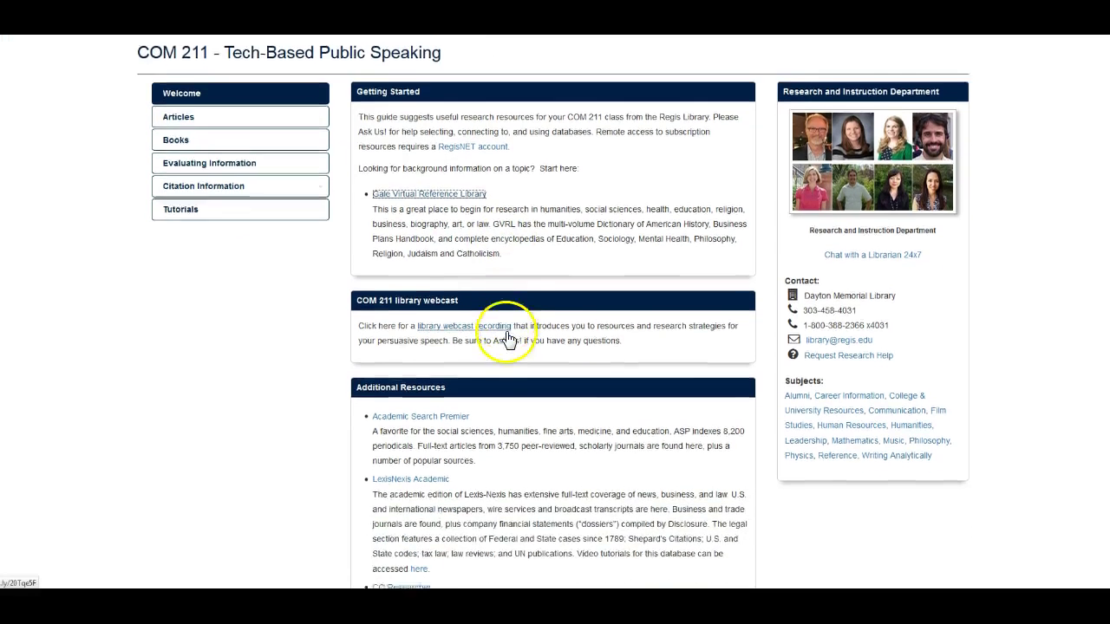
scroll(508, 336, down, 3)
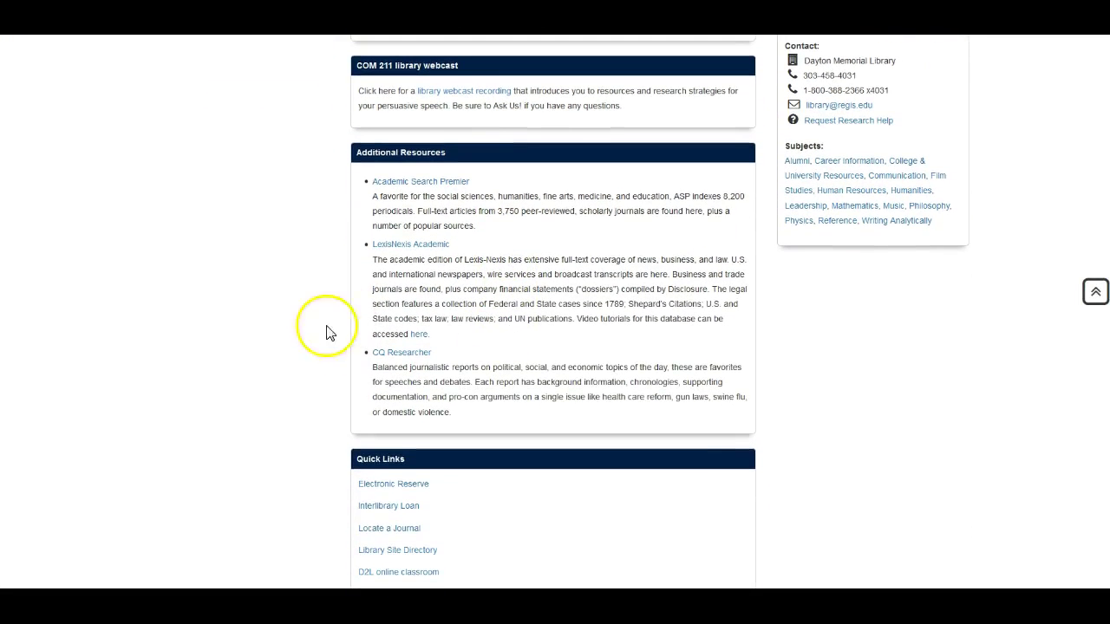
click(412, 358)
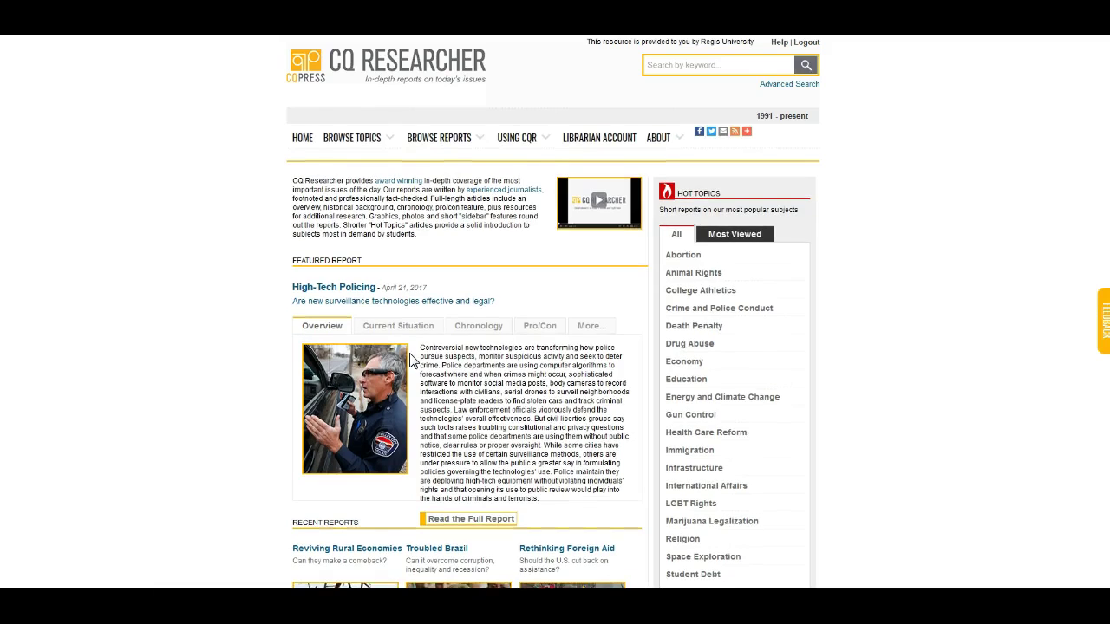
Step: Look over the ways to browse topics and reports in CQ Researcher
click(378, 364)
click(663, 66)
mouse_move(352, 141)
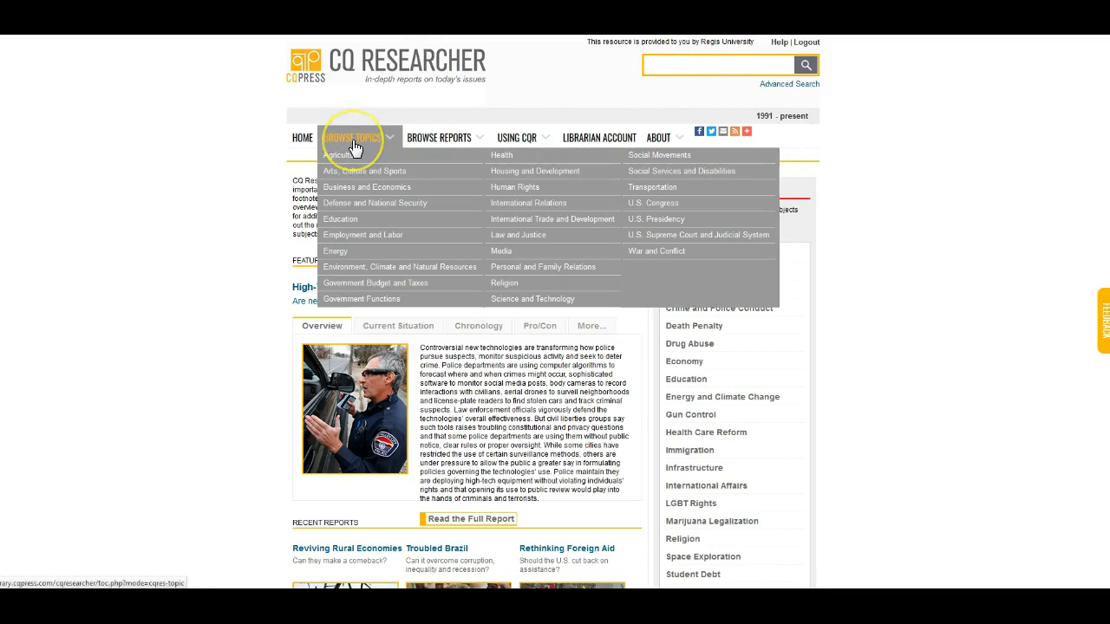
mouse_move(425, 139)
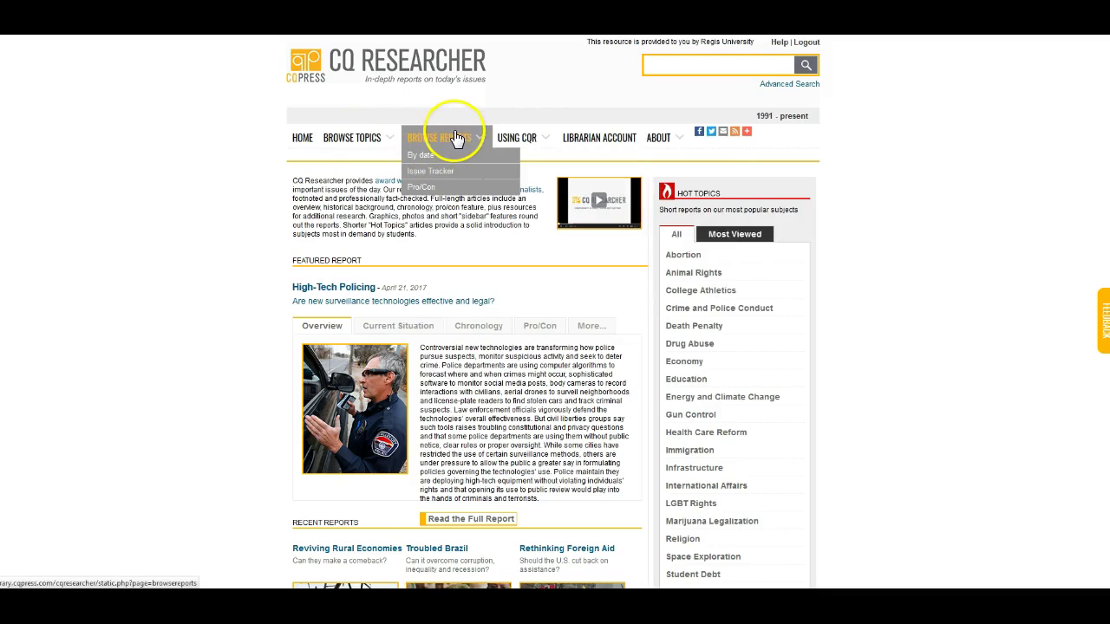
Step: Search CQ Researcher for "fracking" and open the report Fracking Controversy
click(721, 66)
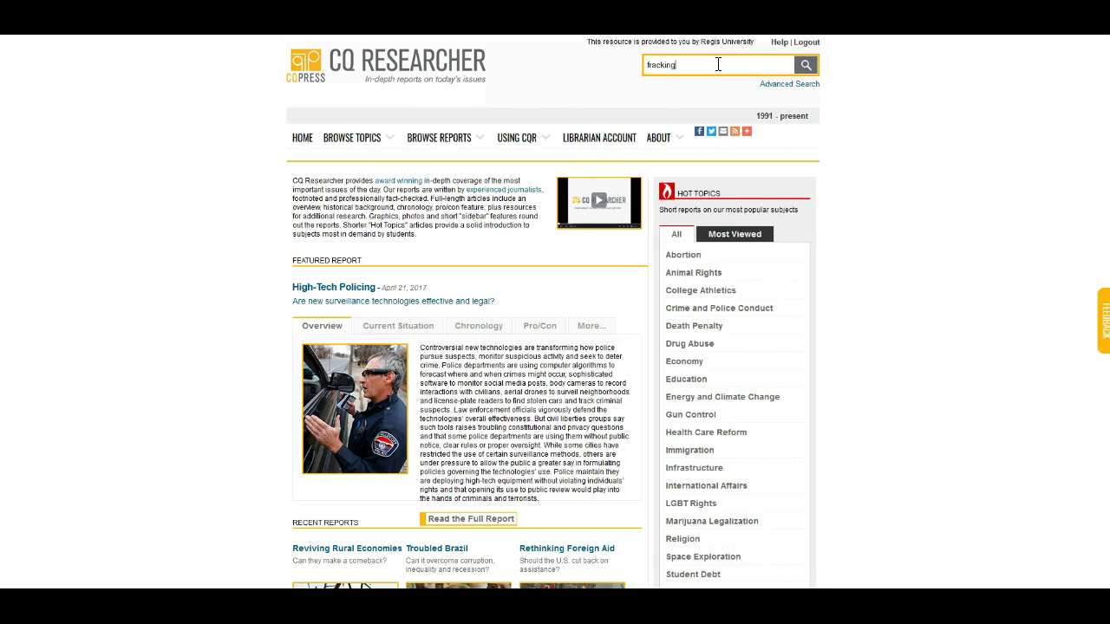
click(806, 65)
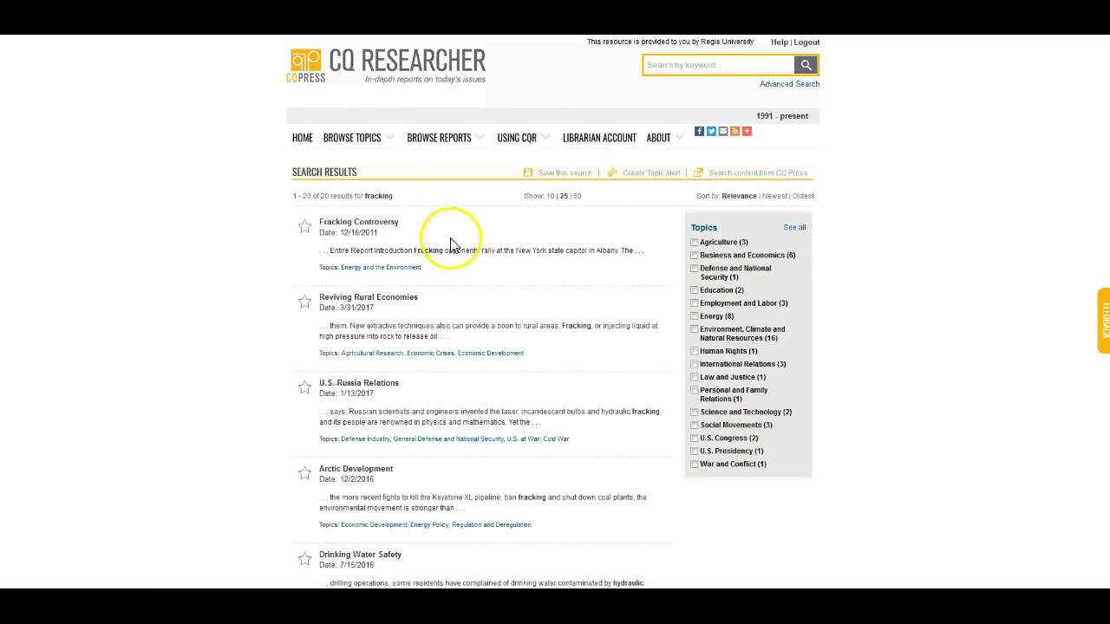
click(339, 224)
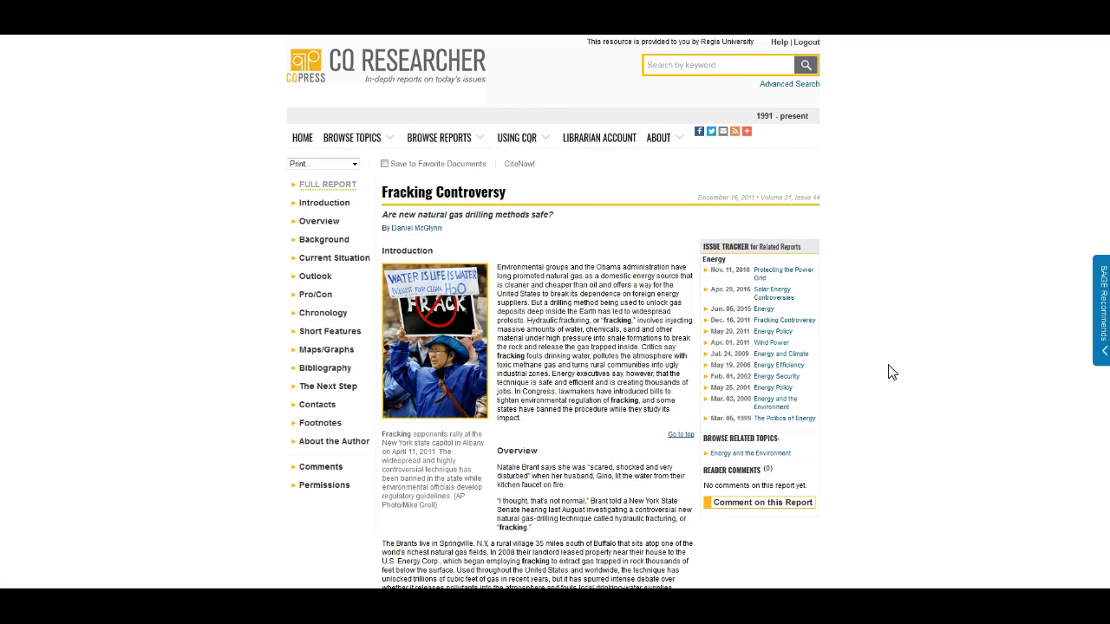
Step: Read through the Fracking Controversy report from its Introduction through Overview, Background and Current Situation to Outlook, including the maps and graphs
scroll(891, 373, down, 3)
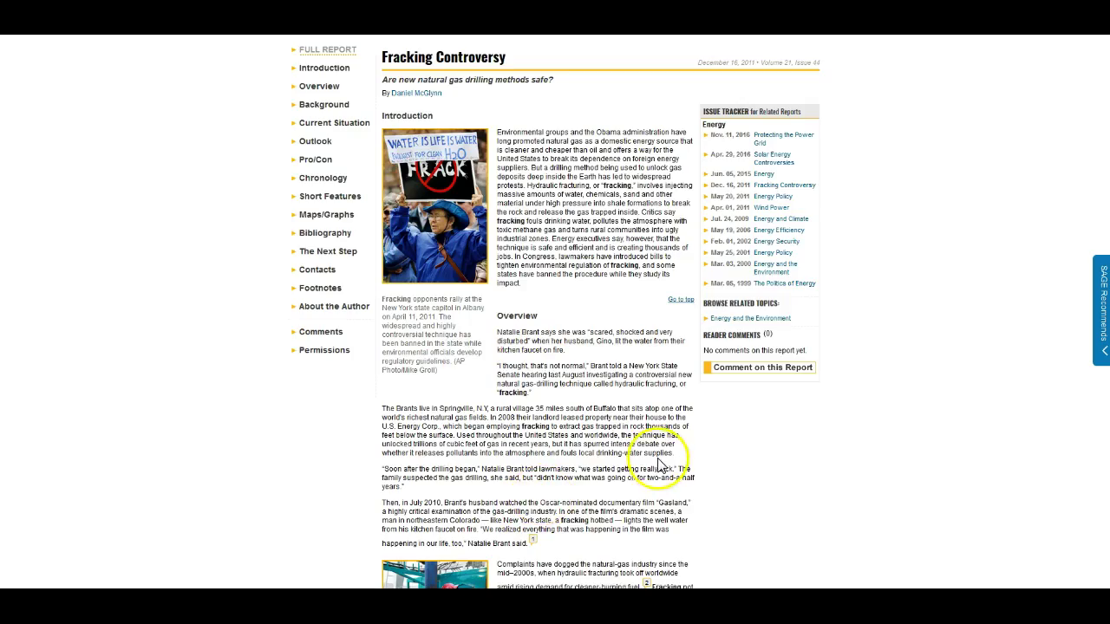
scroll(659, 458, down, 10)
scroll(659, 458, down, 15)
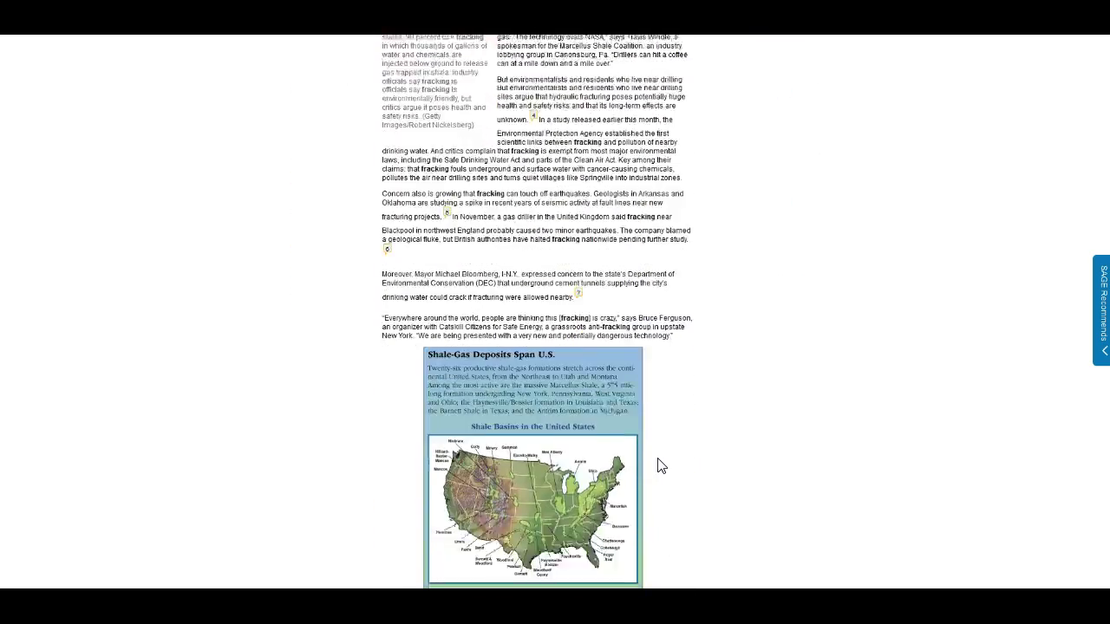
scroll(659, 457, down, 14)
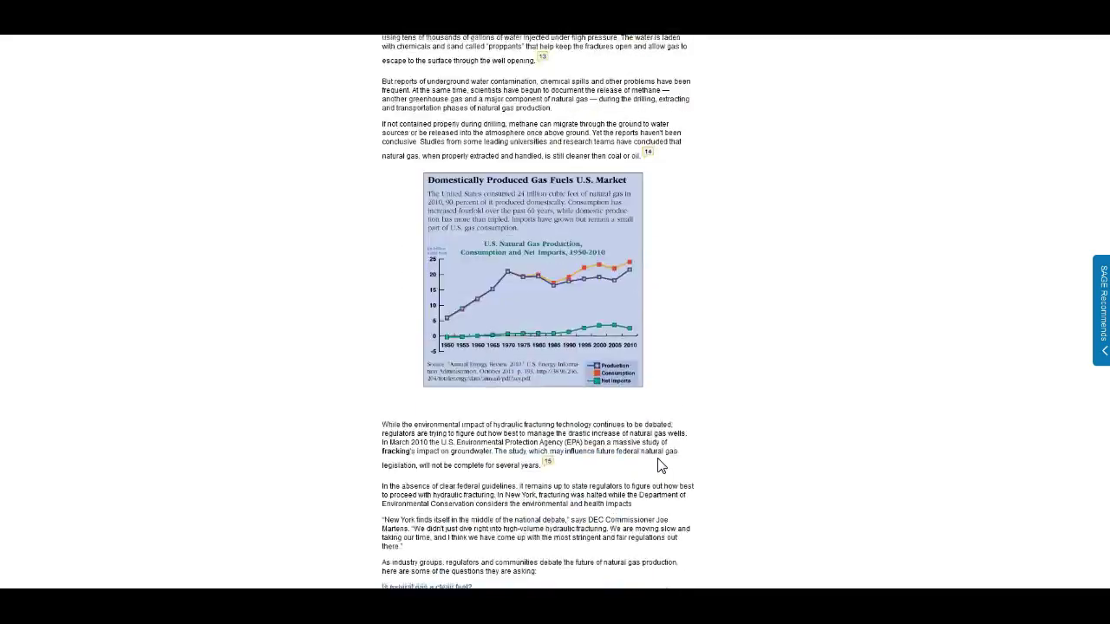
scroll(712, 305, down, 8)
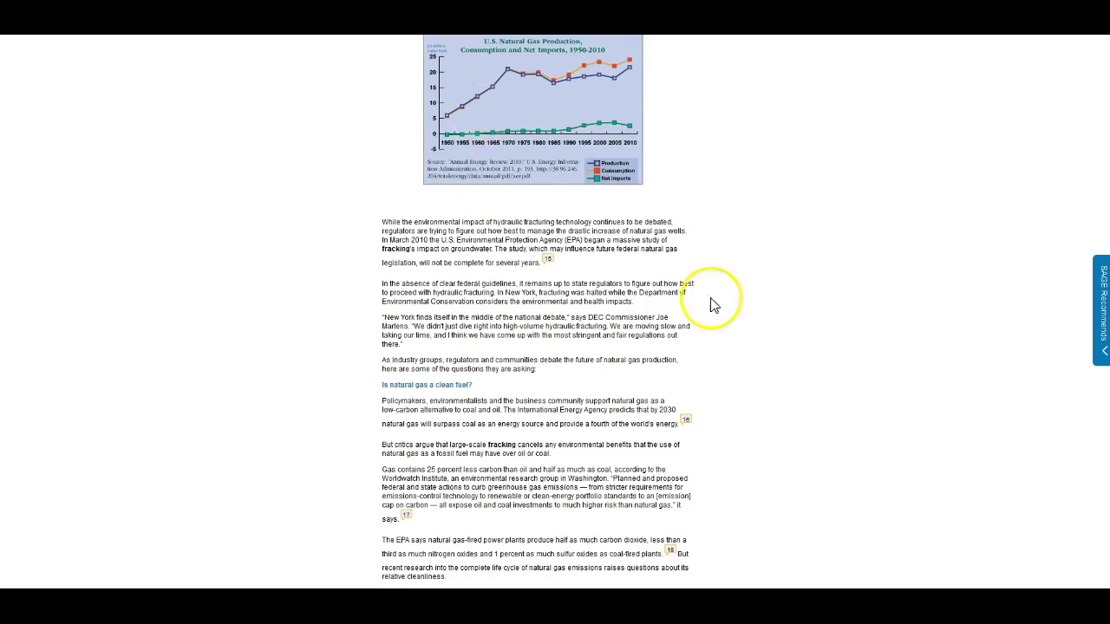
scroll(705, 397, down, 4)
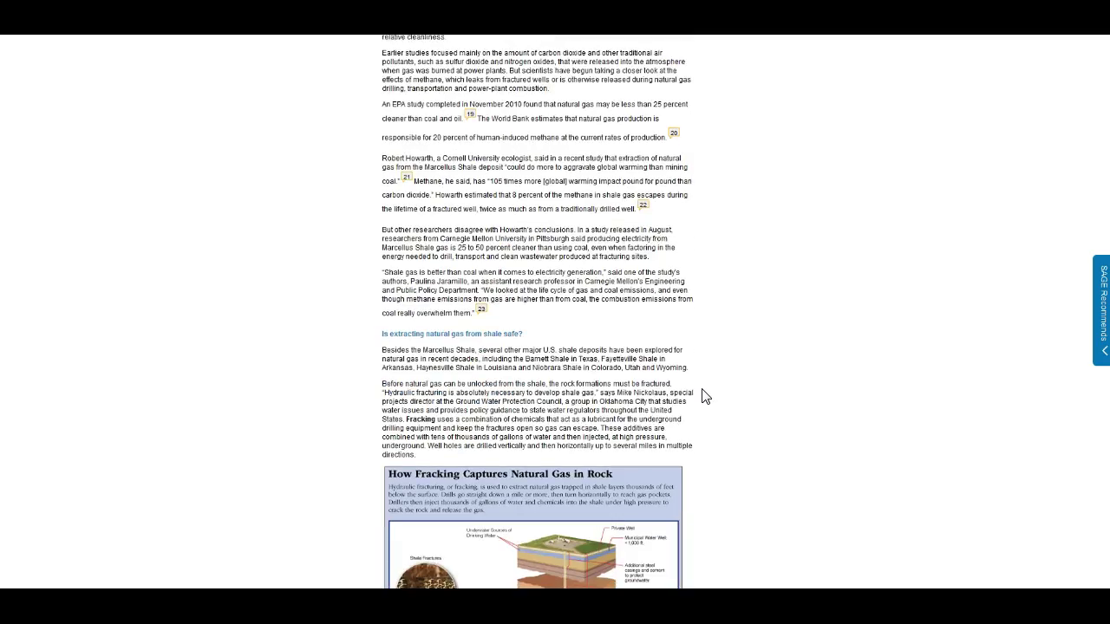
scroll(705, 396, down, 11)
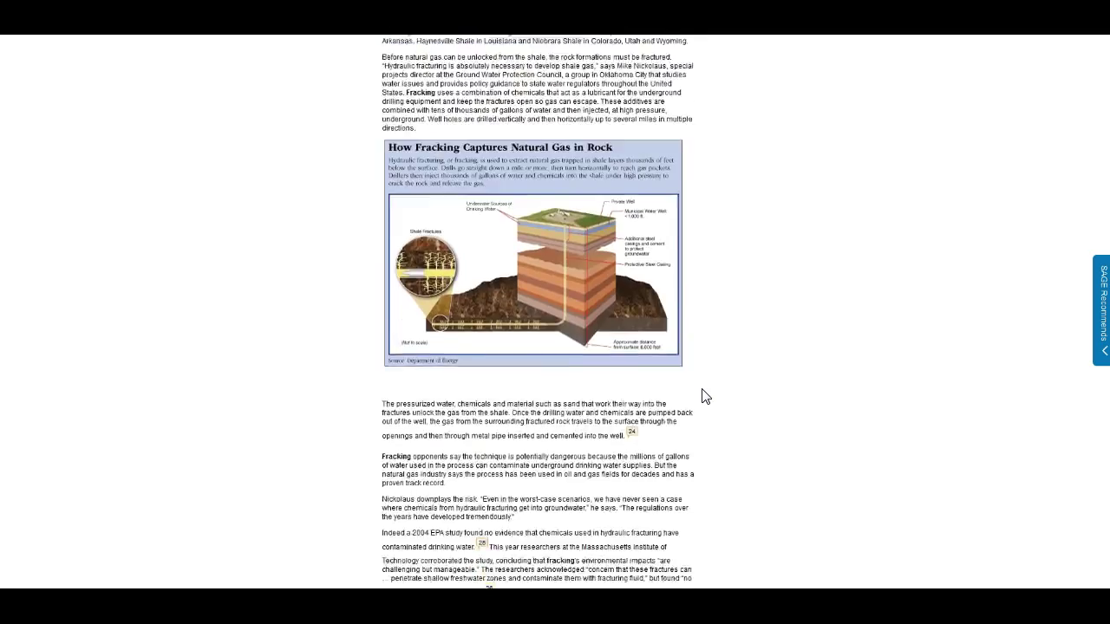
scroll(705, 397, down, 19)
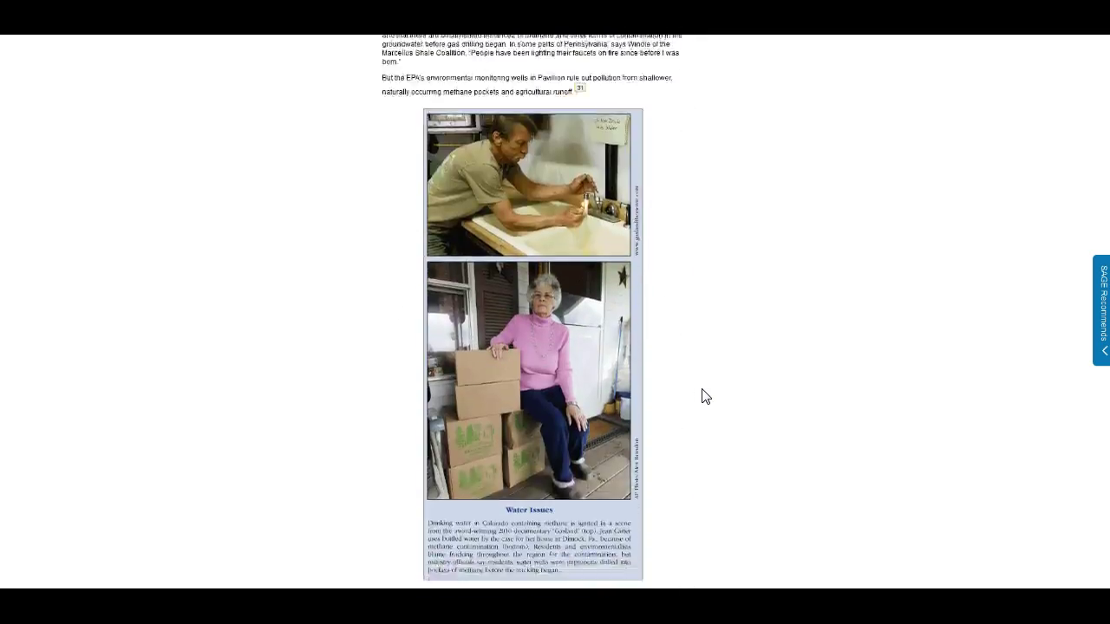
scroll(705, 397, down, 20)
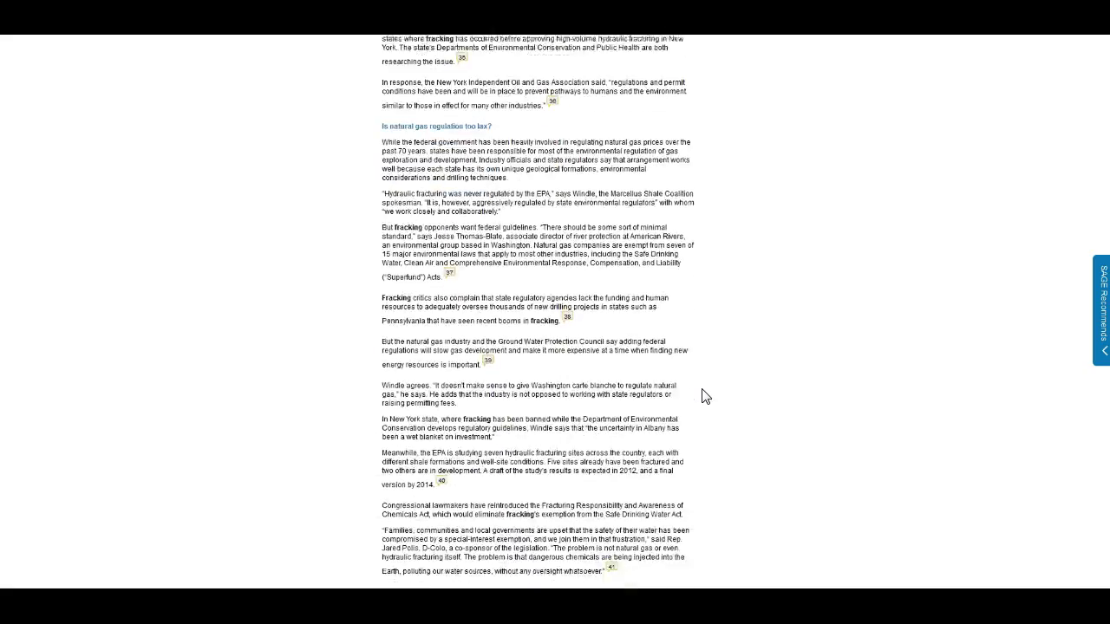
scroll(705, 396, down, 10)
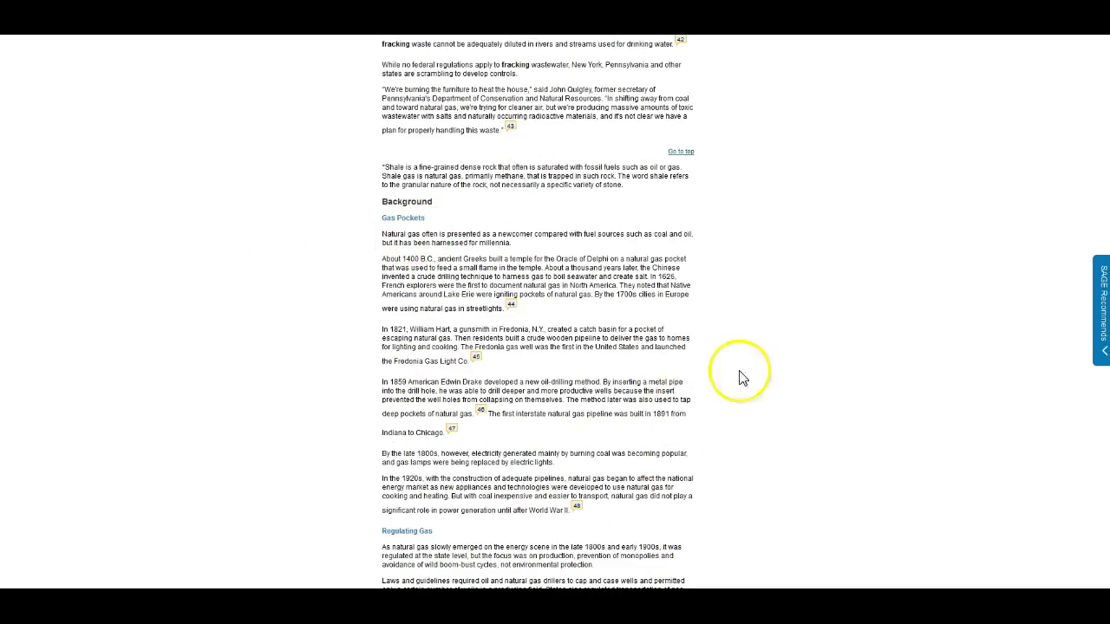
scroll(763, 366, down, 5)
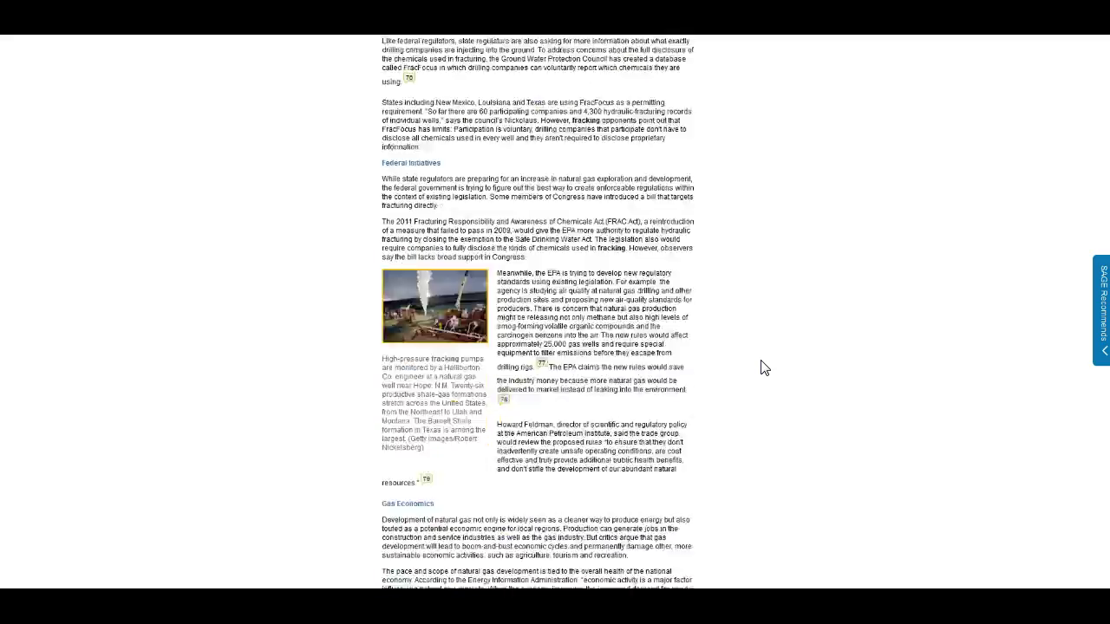
scroll(763, 368, down, 6)
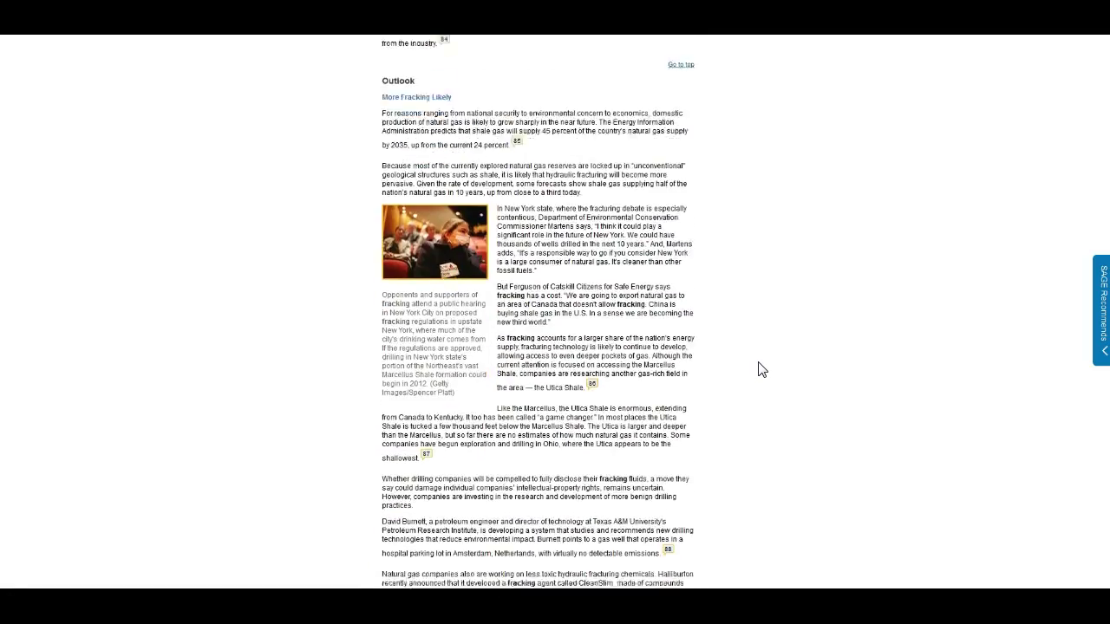
Step: Examine the report's Pro/Con arguments on the economy, its Chronology and its Short Features
click(410, 48)
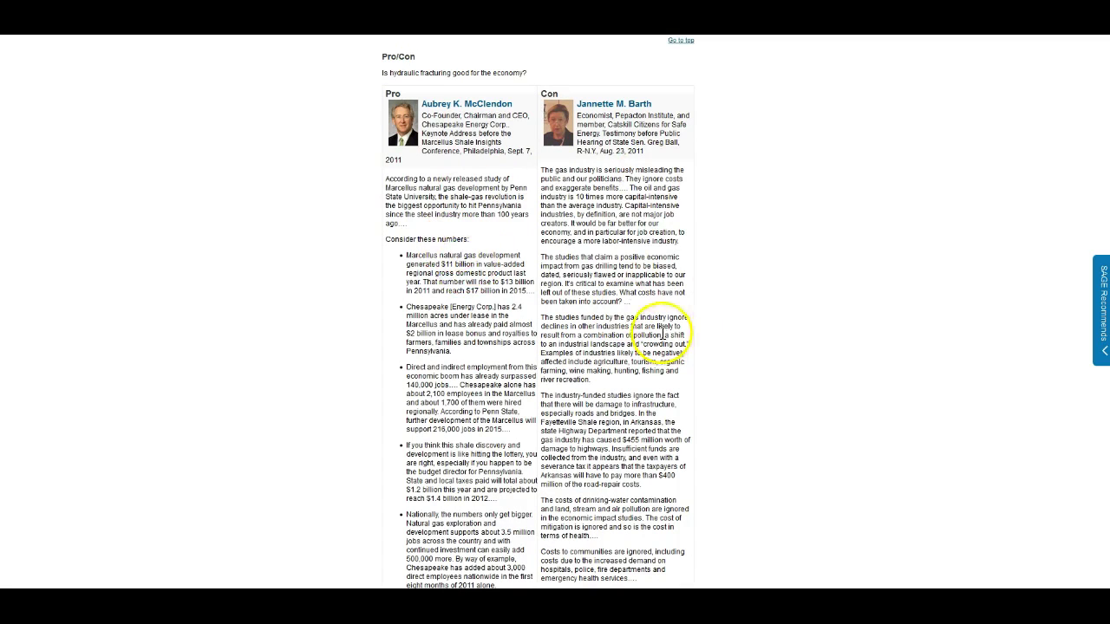
scroll(745, 339, down, 1)
scroll(830, 345, down, 3)
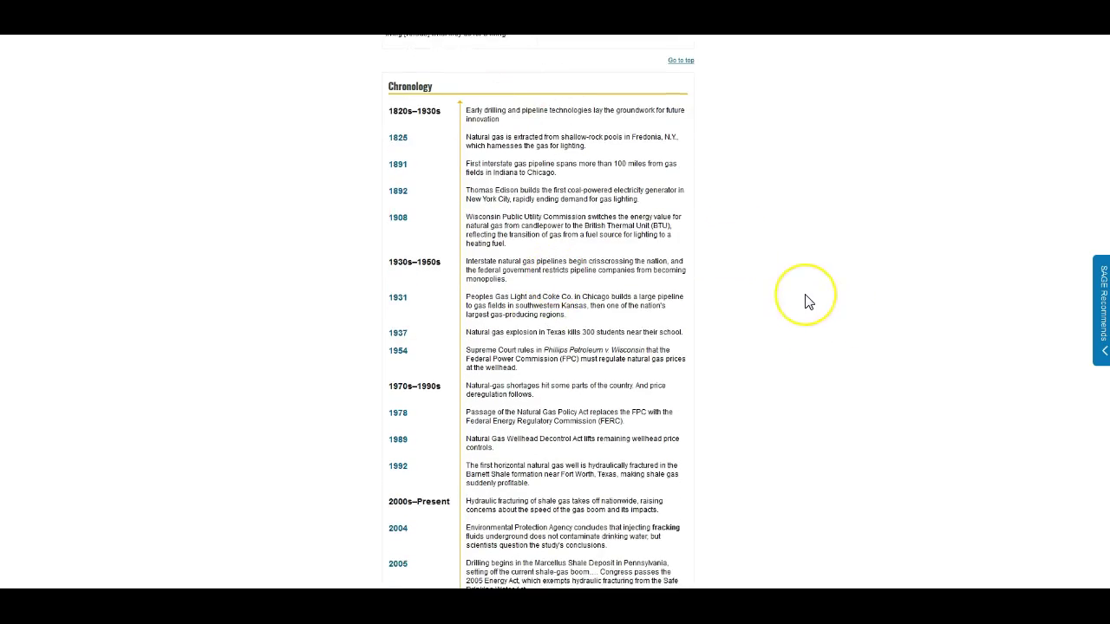
scroll(805, 300, down, 3)
scroll(805, 301, down, 10)
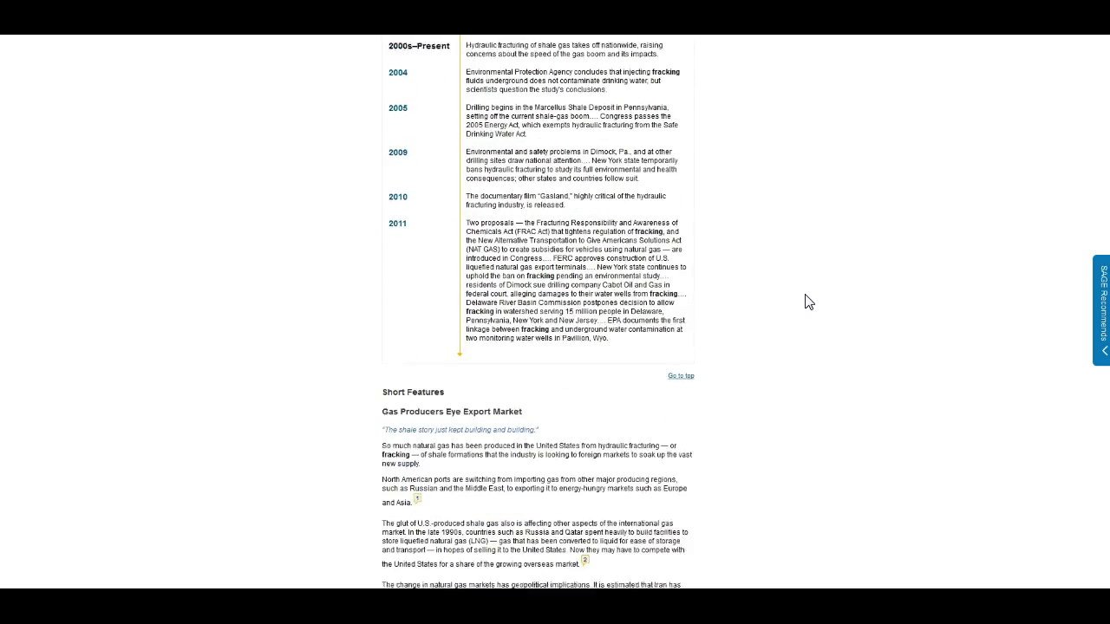
scroll(806, 301, down, 20)
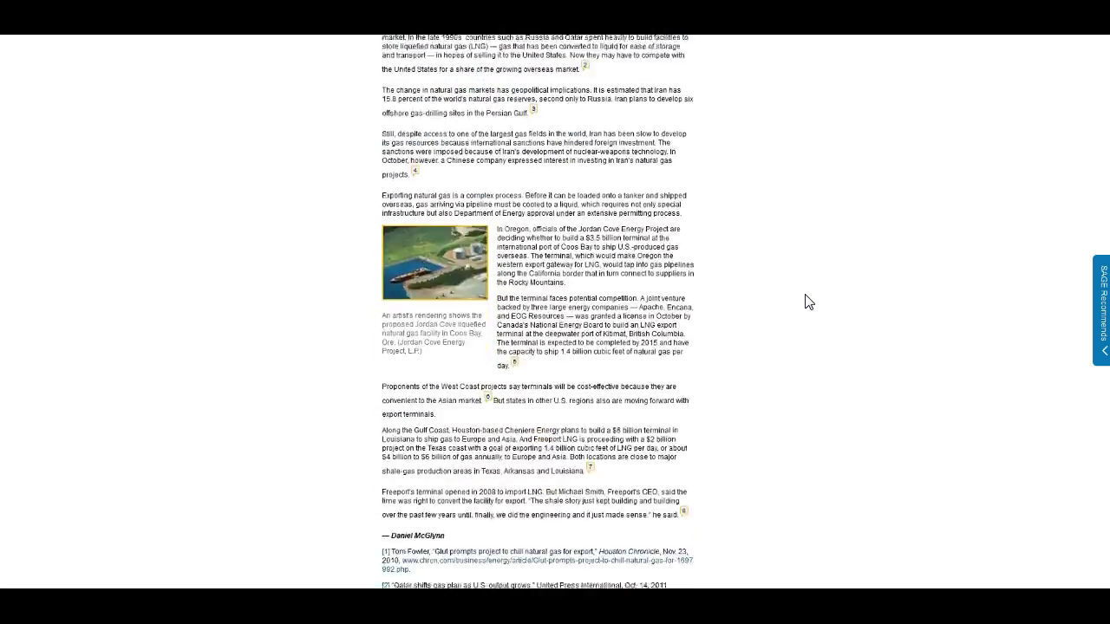
scroll(807, 301, down, 20)
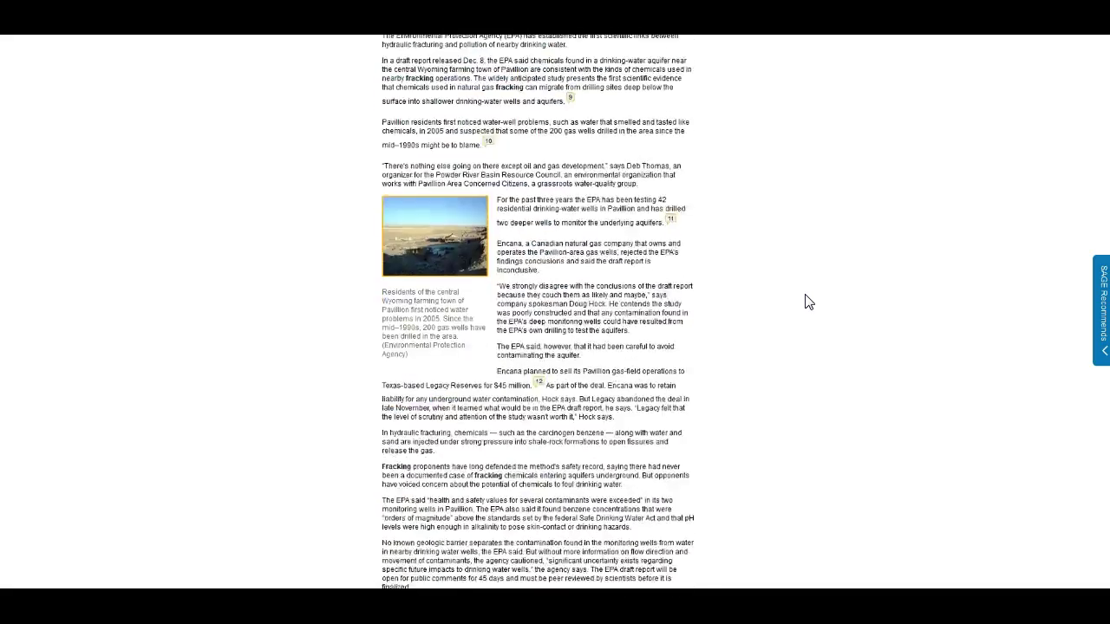
Step: Look over the report's Bibliography, The Next Step and Contacts sections, and go back up to the Bibliography
scroll(807, 301, down, 7)
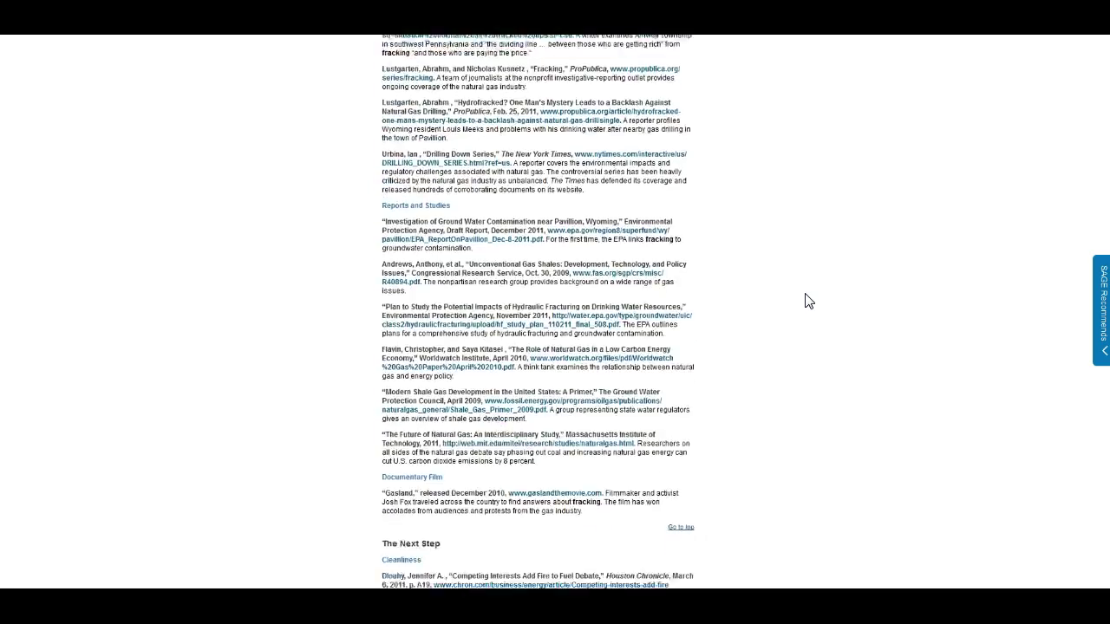
scroll(809, 300, down, 3)
scroll(809, 300, down, 9)
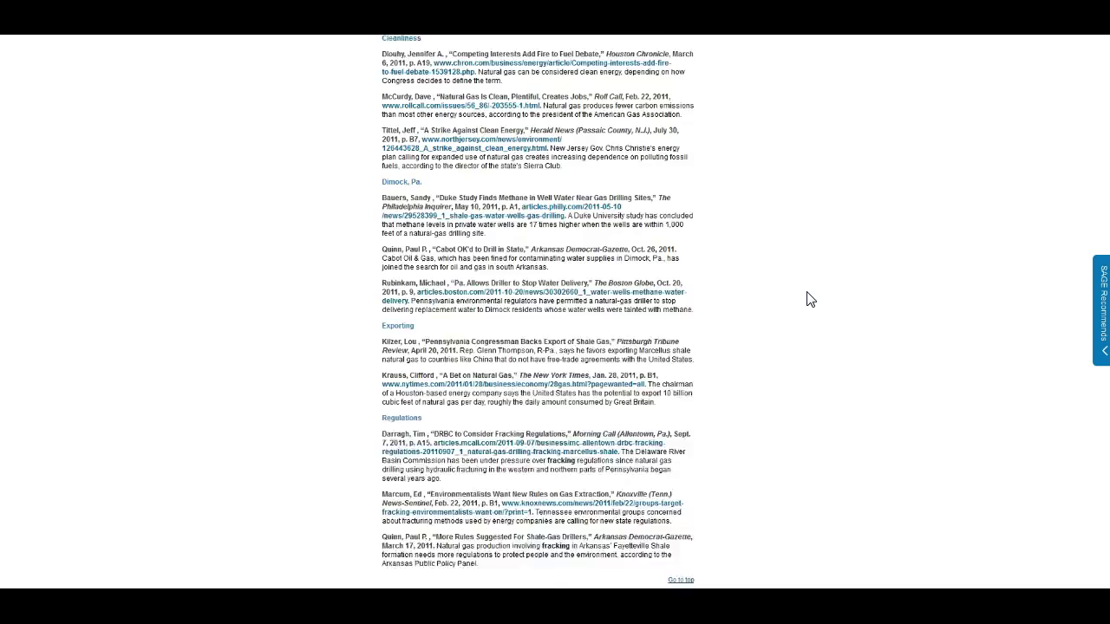
scroll(809, 300, down, 12)
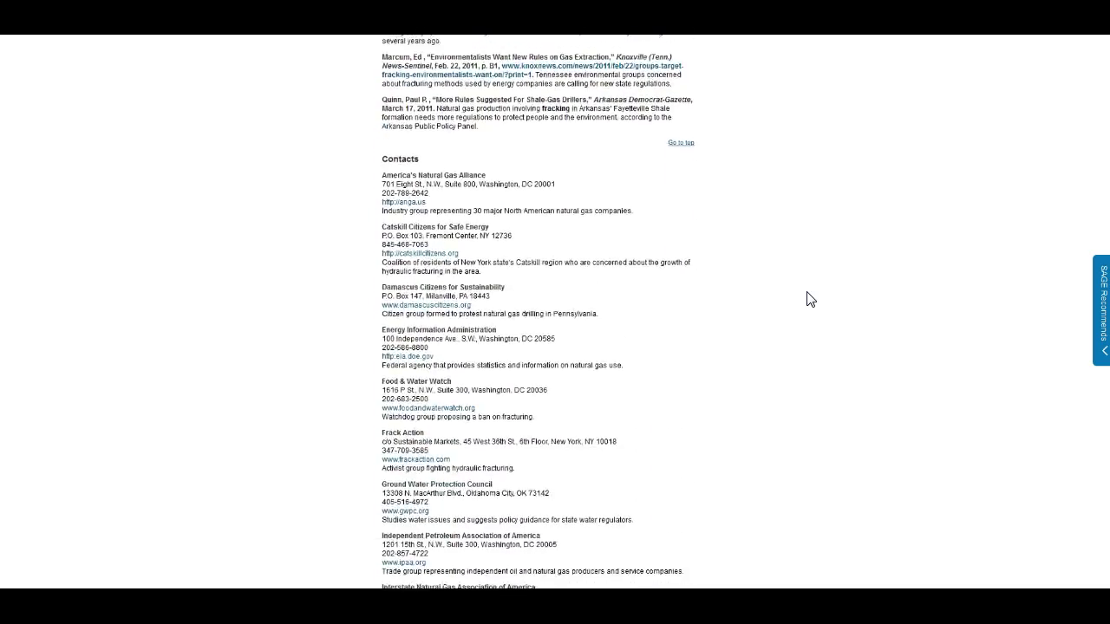
scroll(809, 300, down, 3)
click(916, 291)
scroll(916, 291, up, 14)
scroll(917, 294, up, 16)
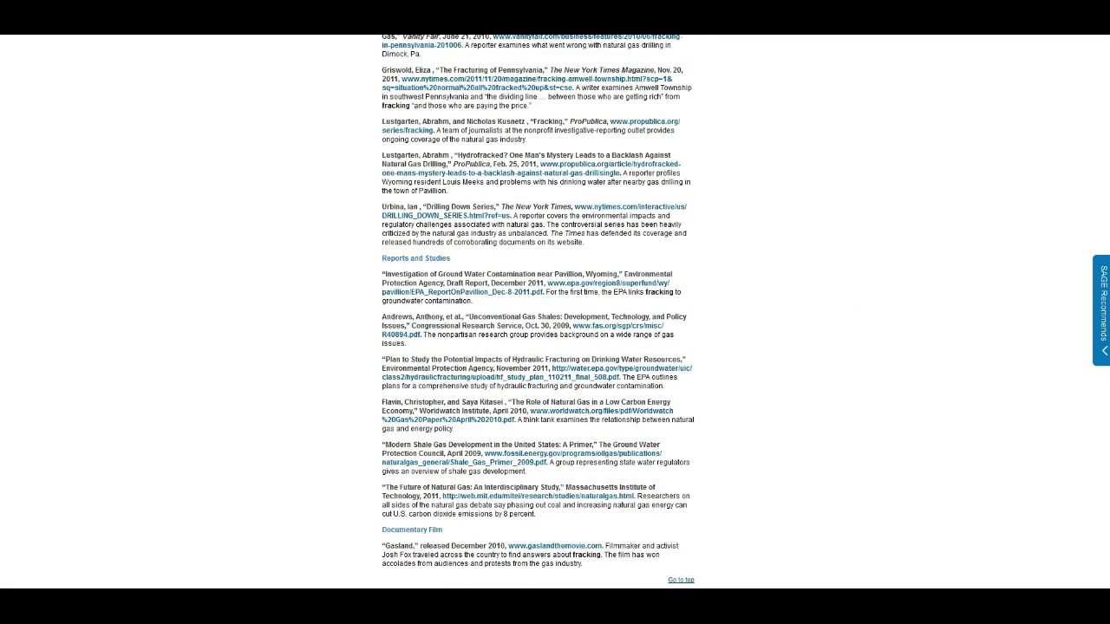
Step: Return to the COM 211 guide's Welcome page, review its recommended background resources, and open the guide's Articles page
key(alt+Left)
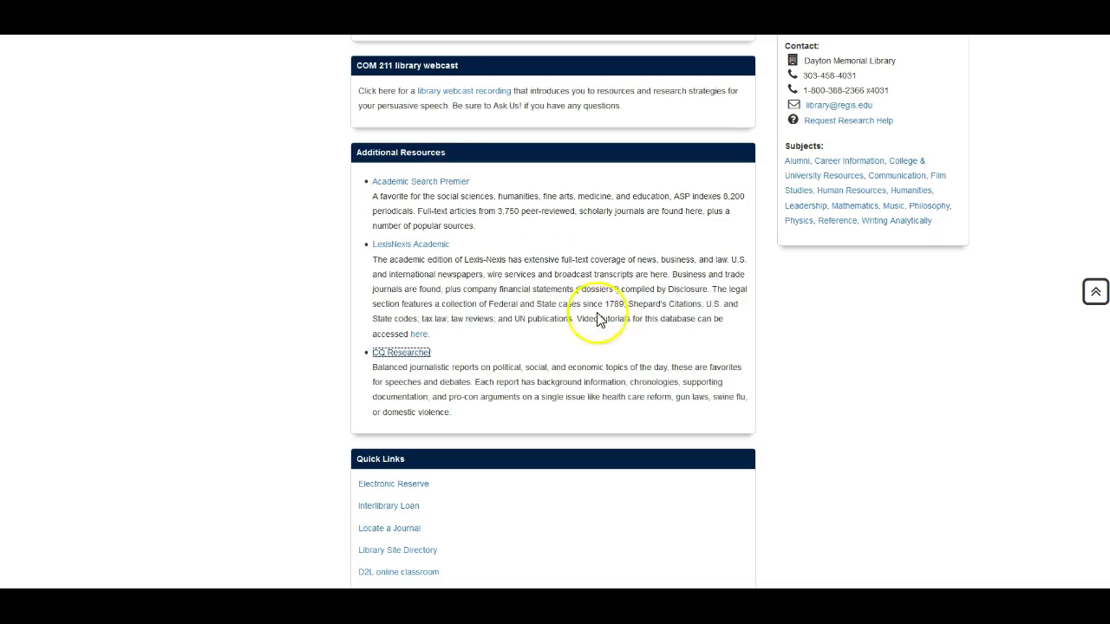
scroll(568, 307, up, 5)
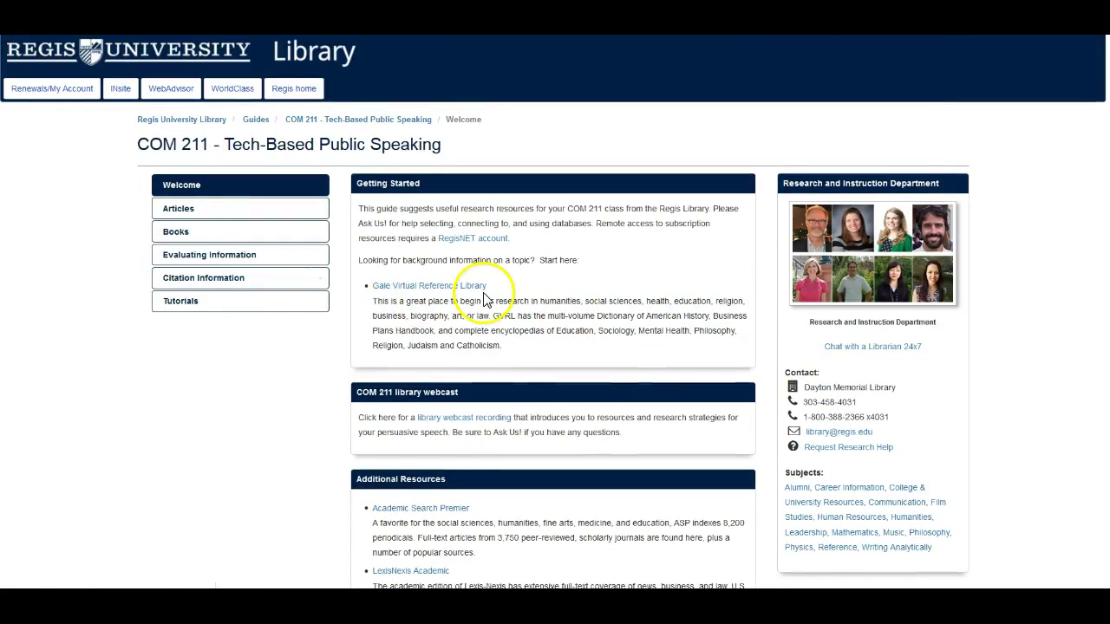
scroll(485, 299, down, 4)
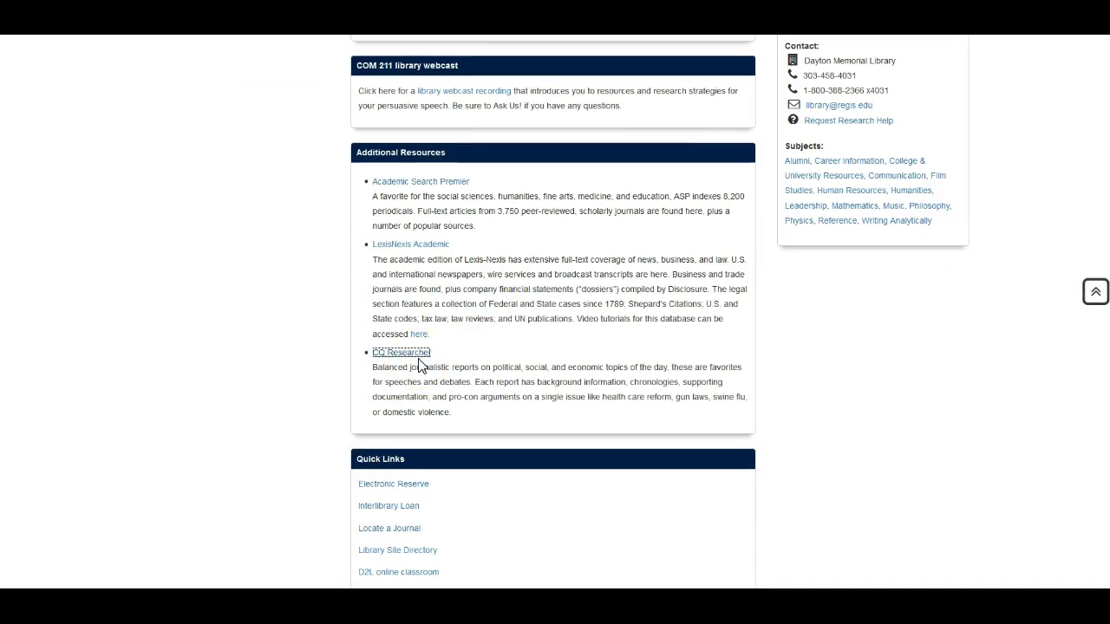
scroll(419, 365, down, 1)
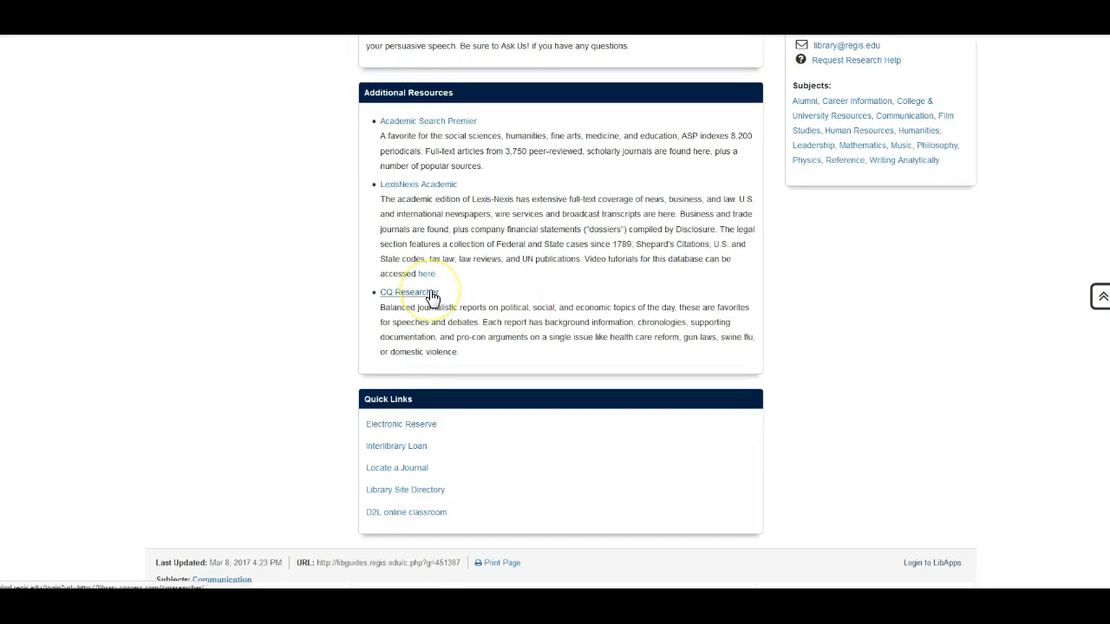
scroll(433, 295, up, 2)
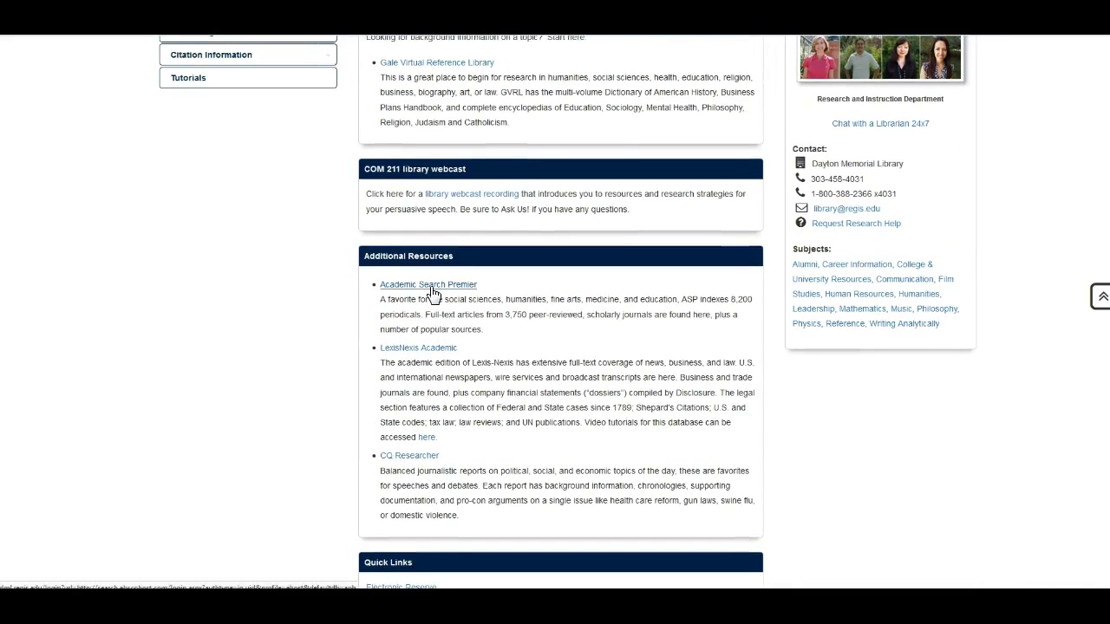
scroll(434, 294, up, 3)
click(265, 297)
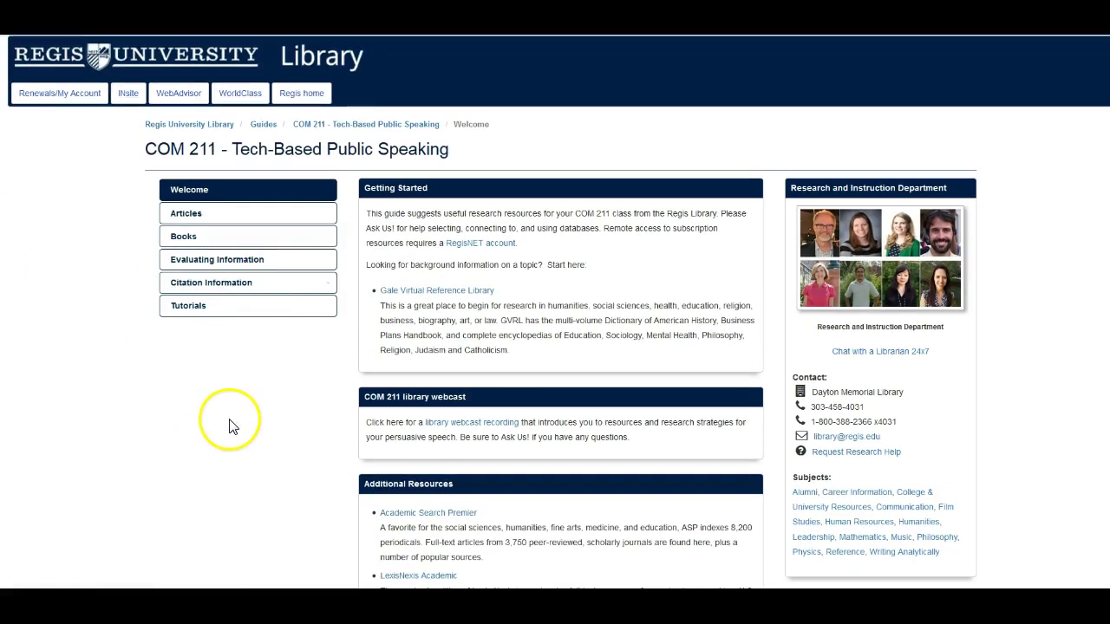
click(163, 220)
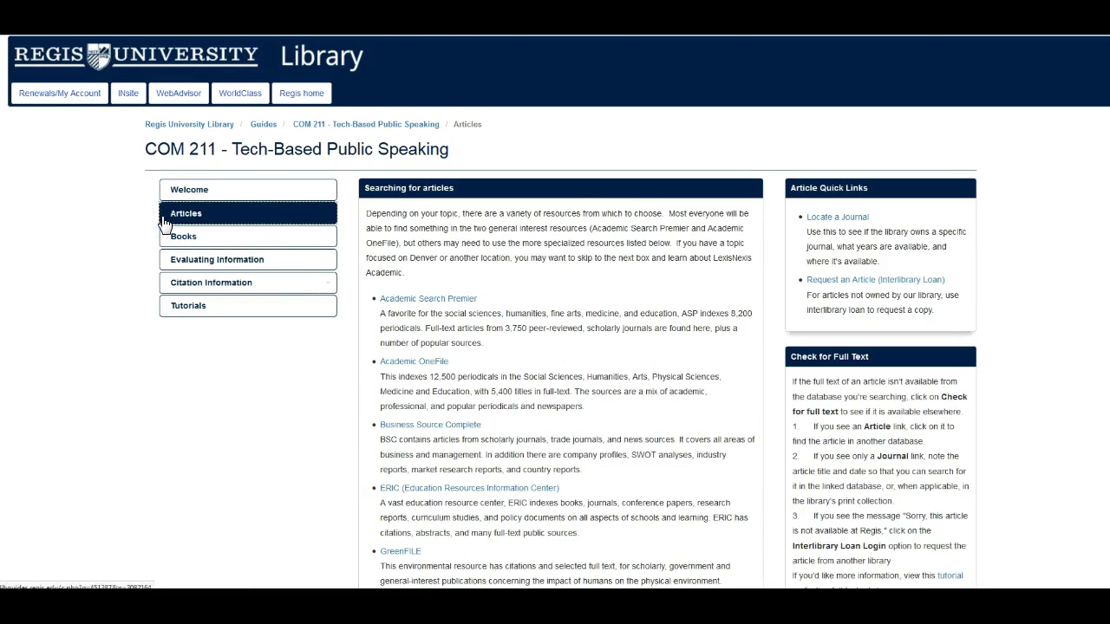
Step: Look over the article databases, LexisNexis Academic and Google Scholar sections on the Articles page, and return to Academic Search Premier
scroll(565, 398, down, 3)
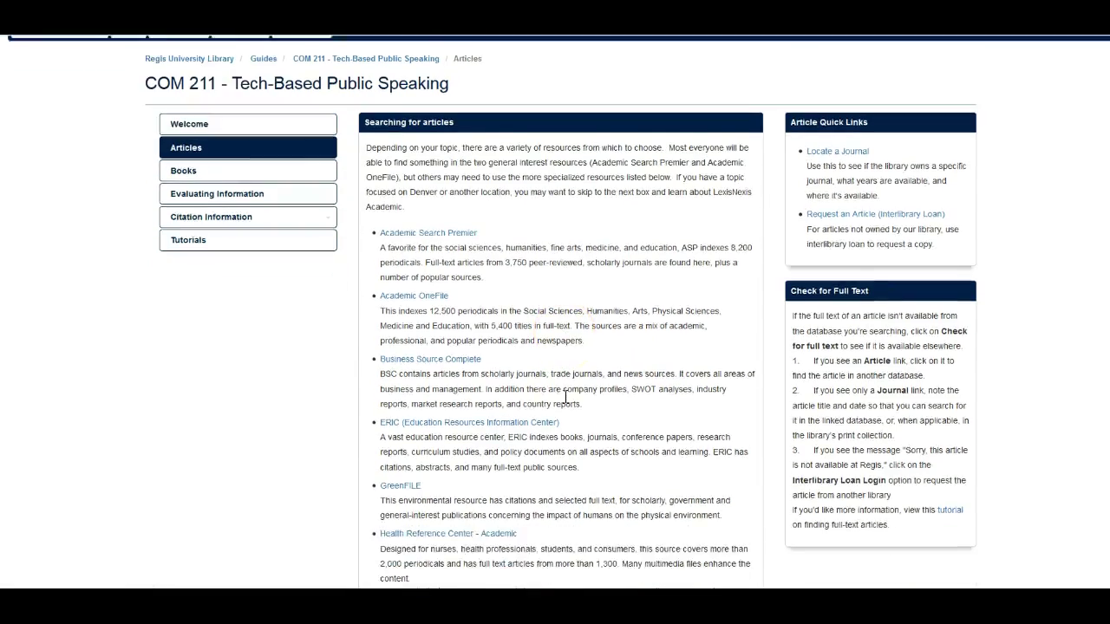
scroll(566, 403, down, 2)
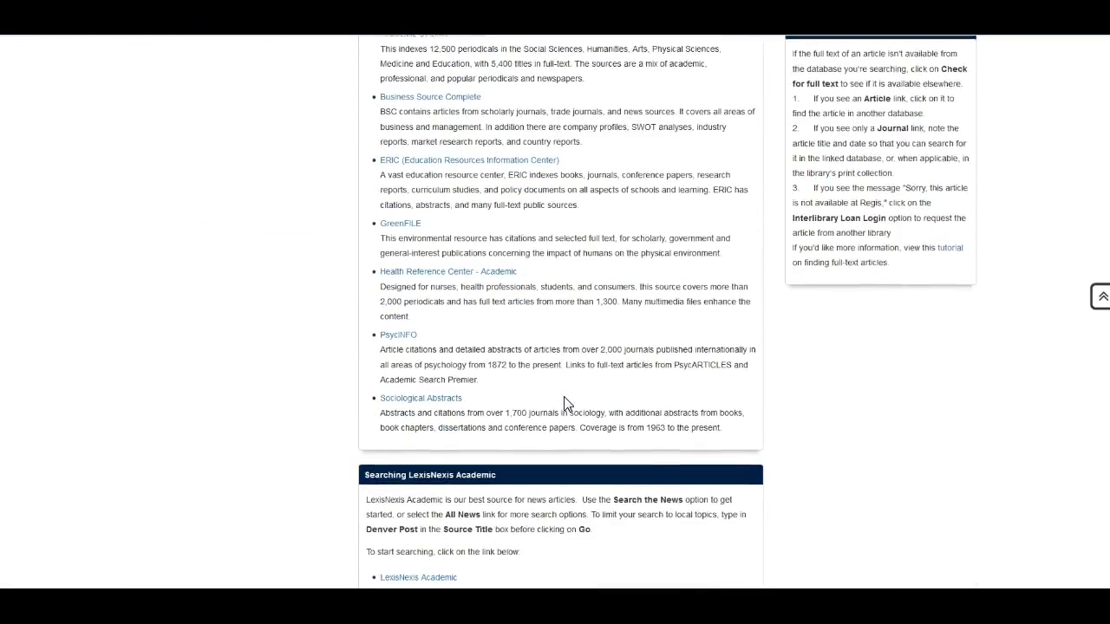
scroll(564, 403, down, 5)
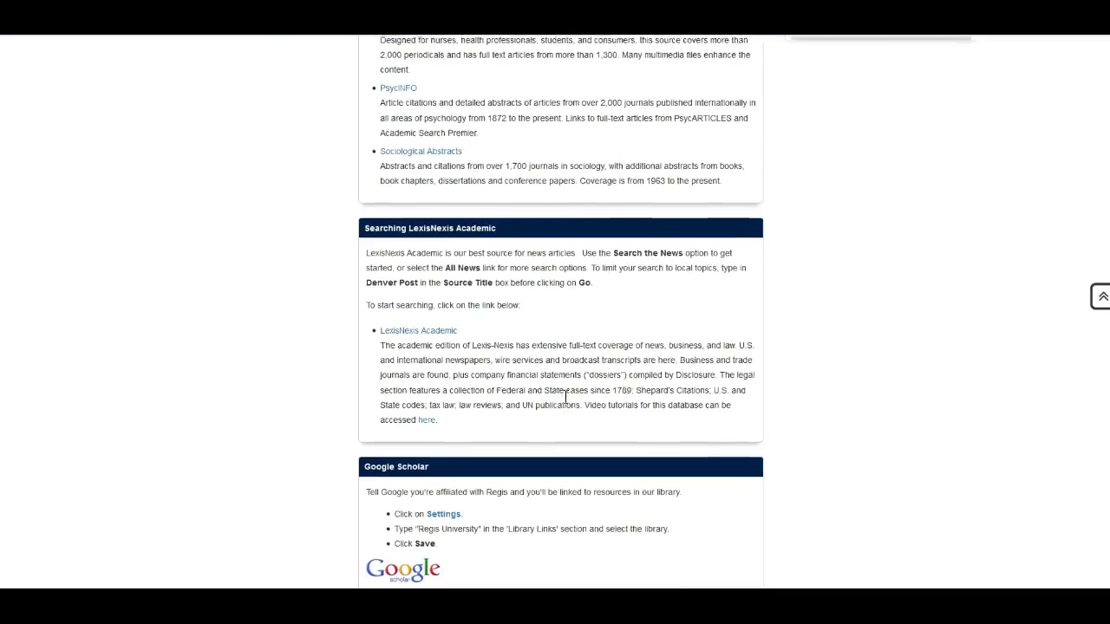
scroll(565, 397, up, 5)
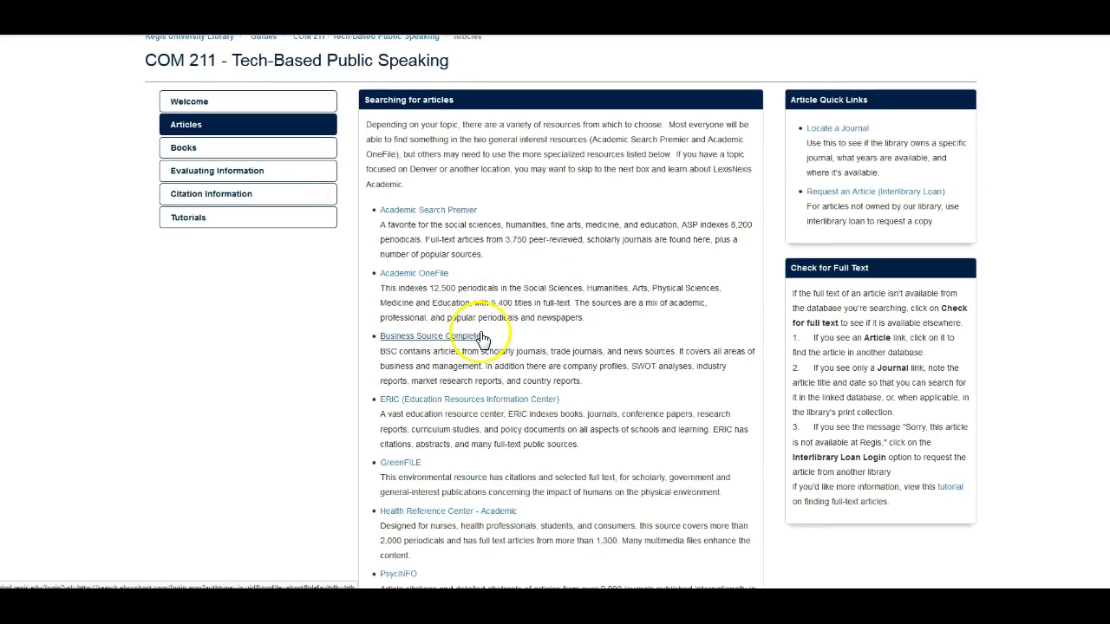
scroll(460, 339, down, 1)
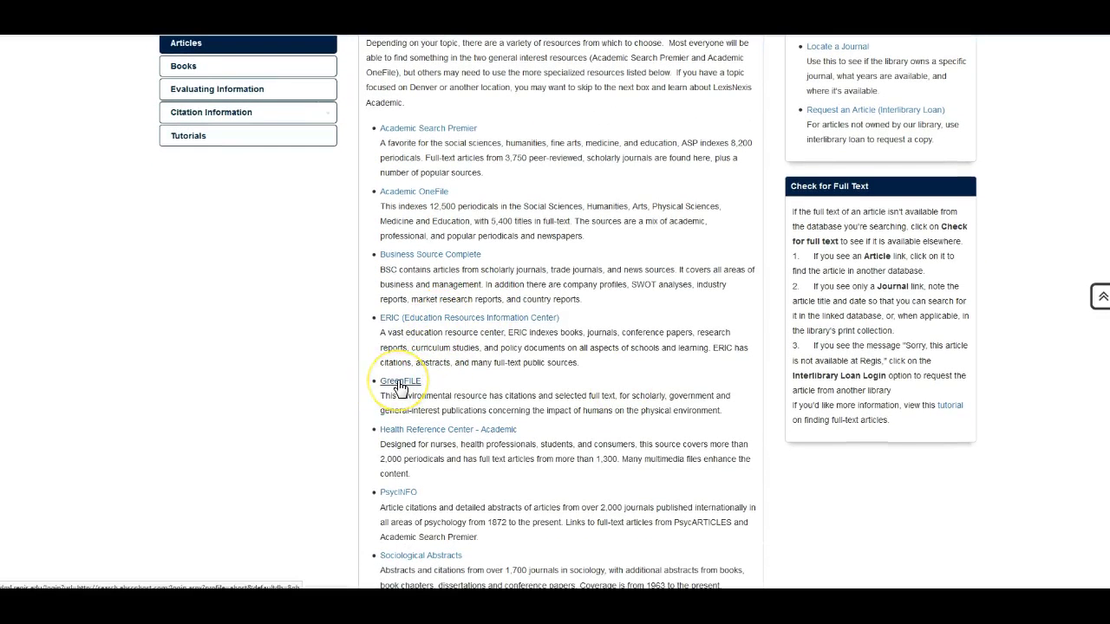
scroll(399, 381, down, 1)
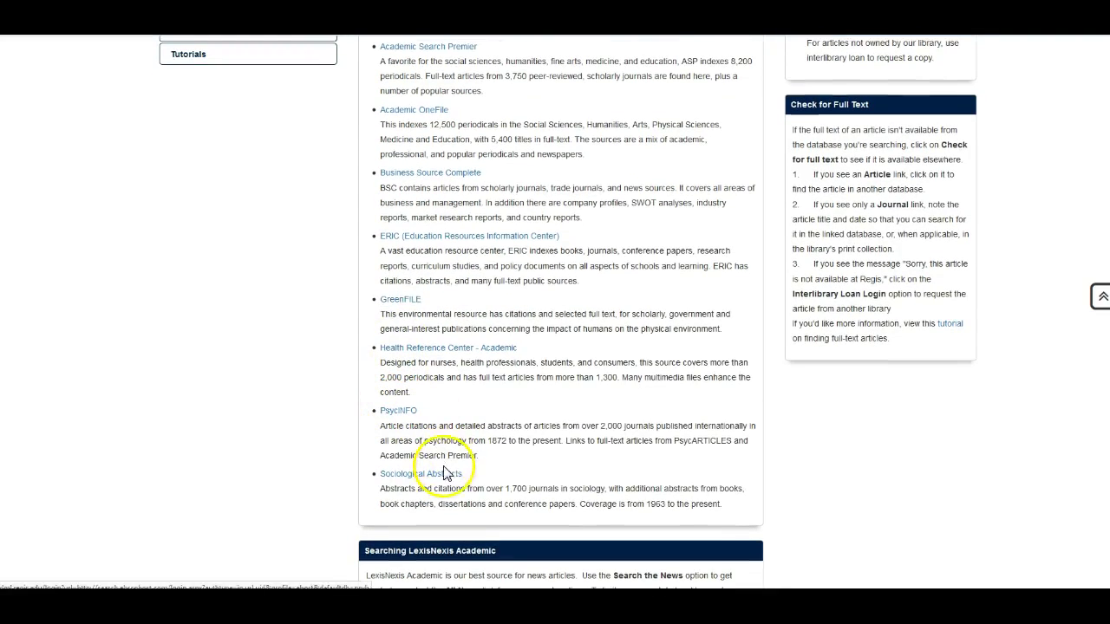
scroll(718, 276, up, 1)
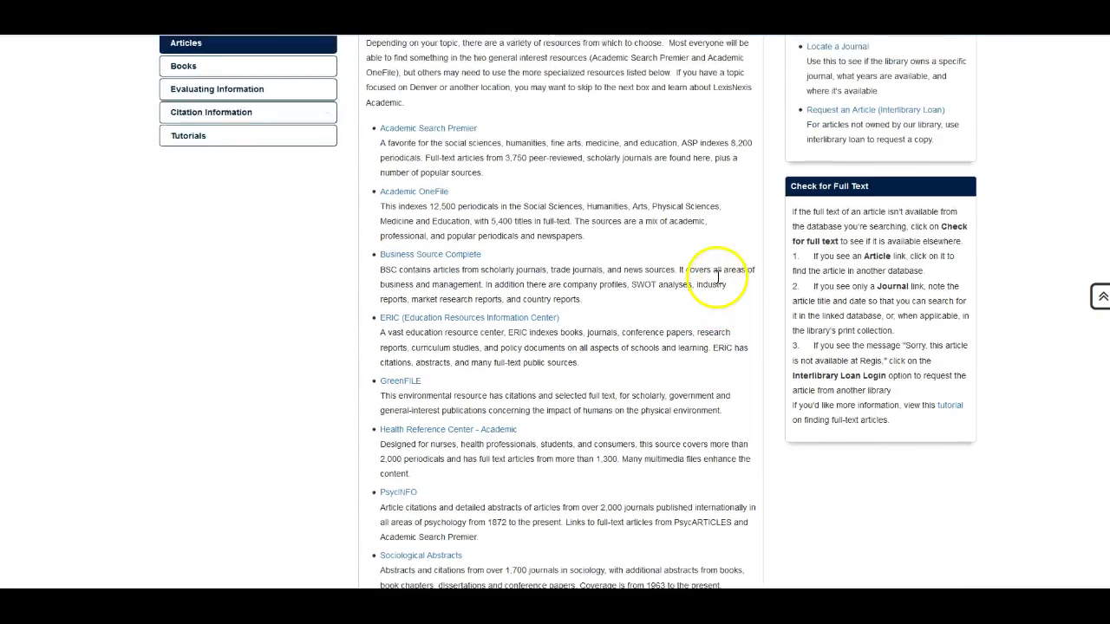
scroll(718, 276, up, 2)
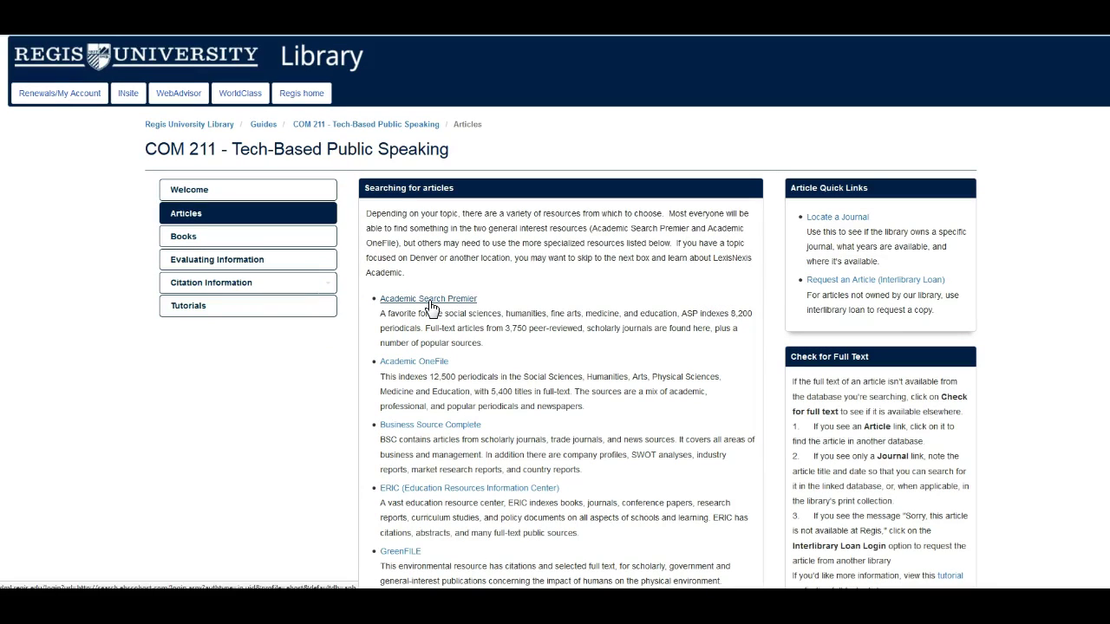
Step: Open Academic Search Premier and look over the list of other databases that can be added to the search
click(431, 305)
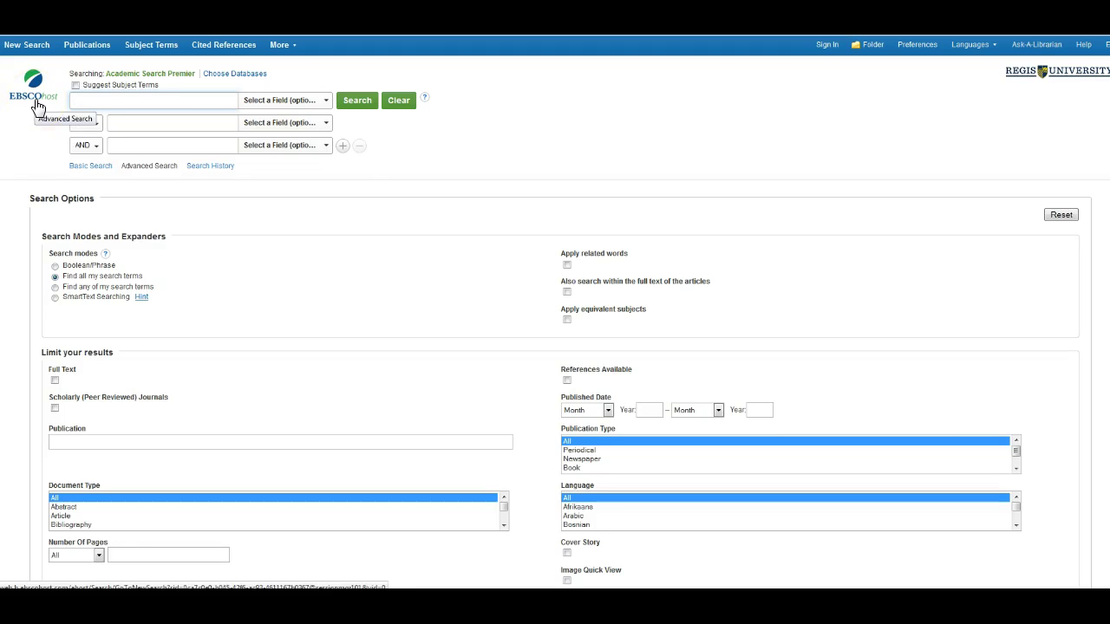
click(221, 76)
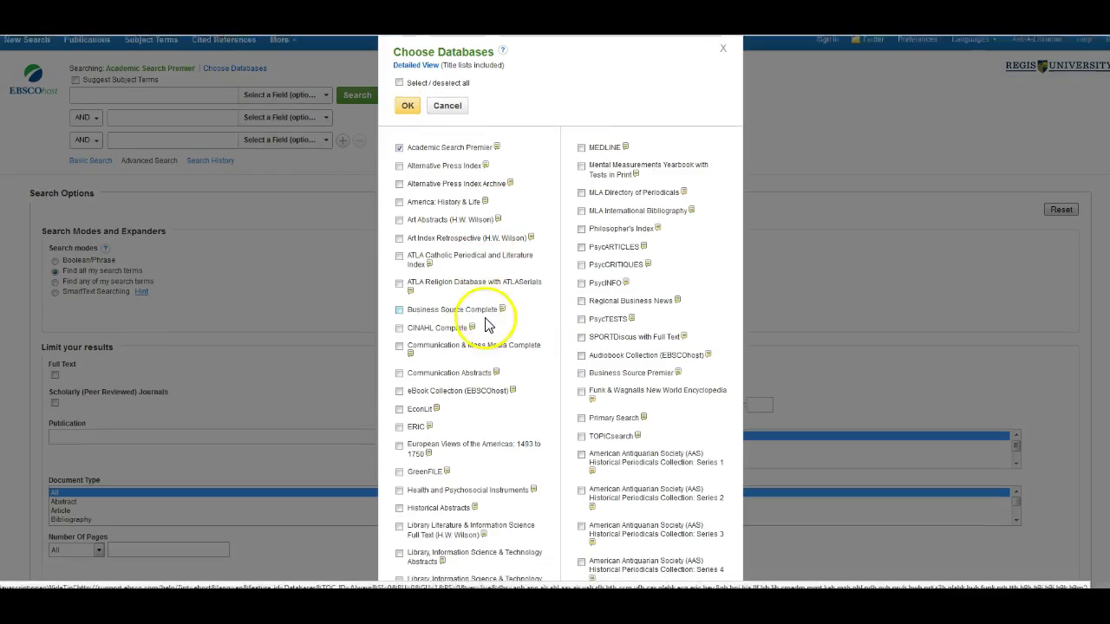
scroll(486, 325, down, 1)
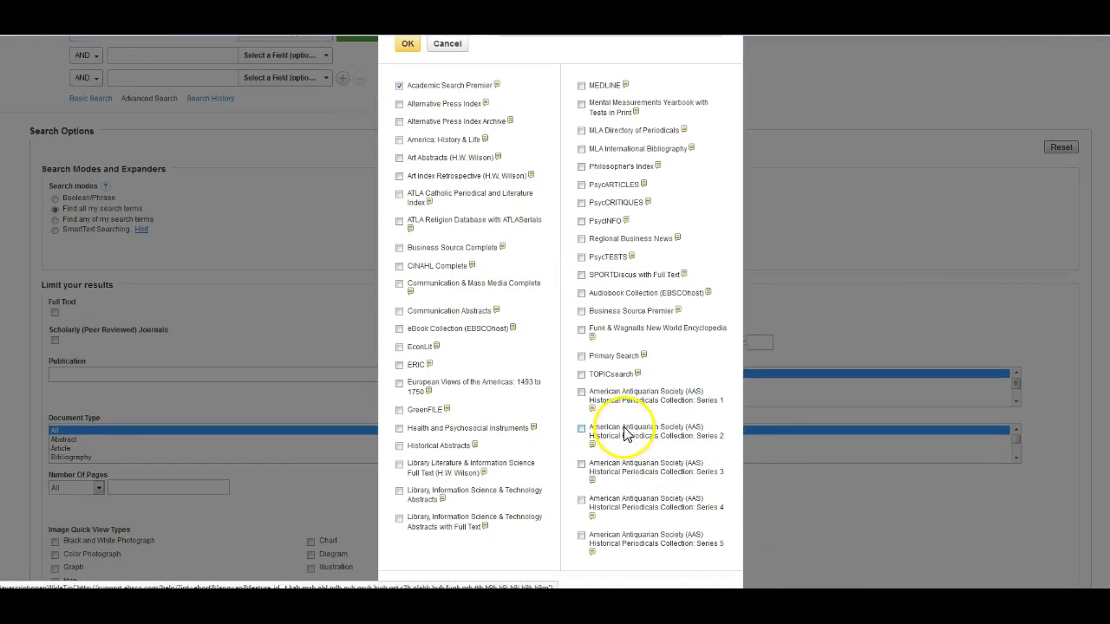
scroll(624, 429, up, 1)
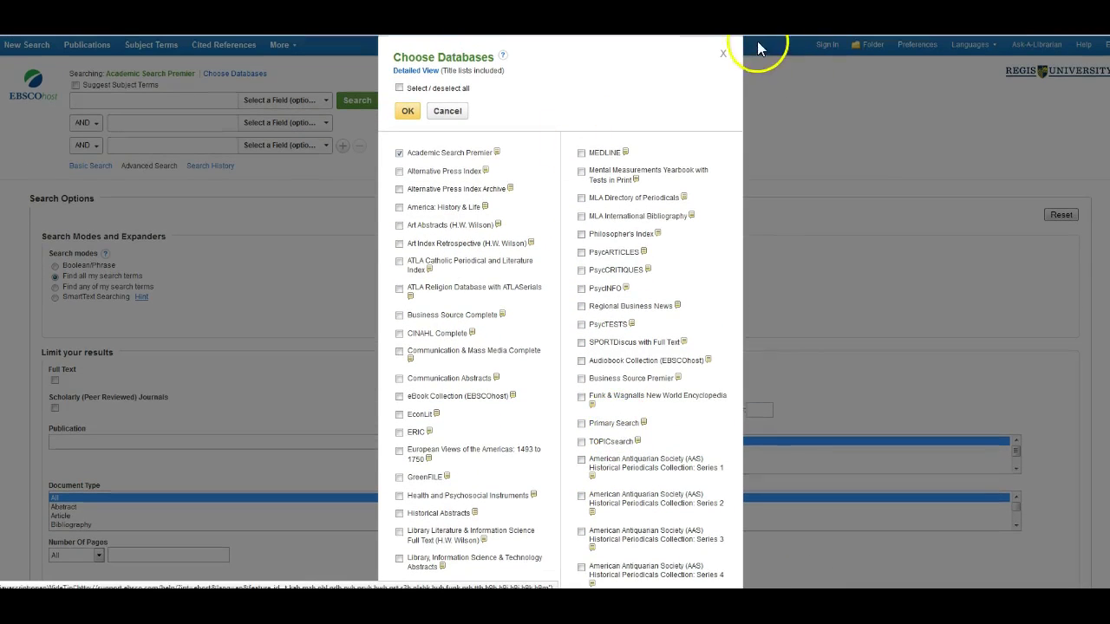
click(723, 54)
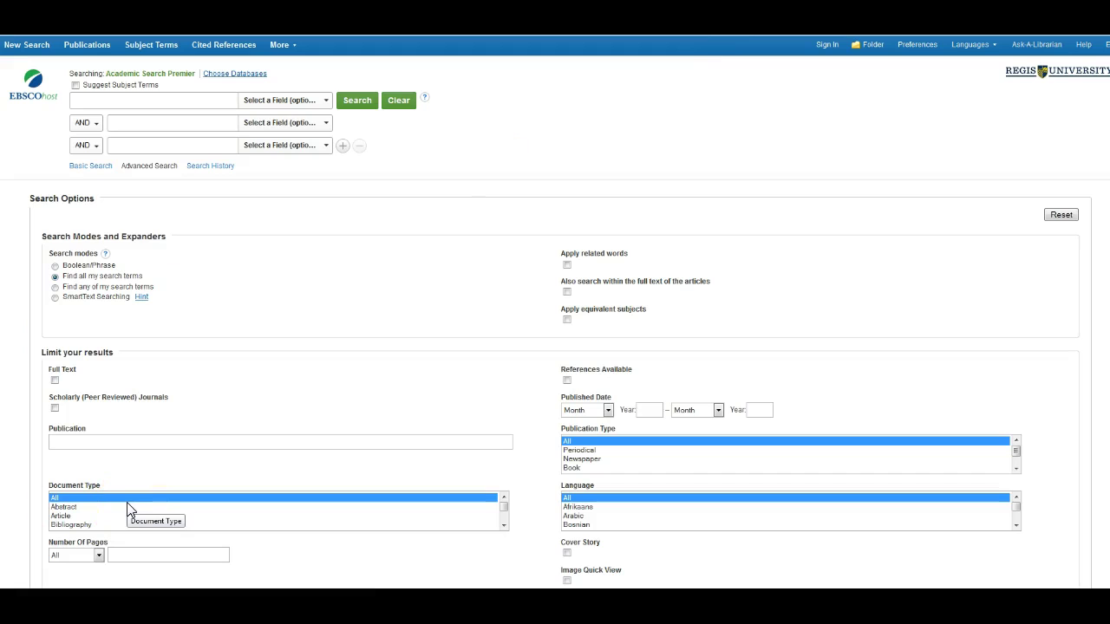
Step: View the form for creating a new personal My EBSCOhost account and leave it without saving
click(828, 48)
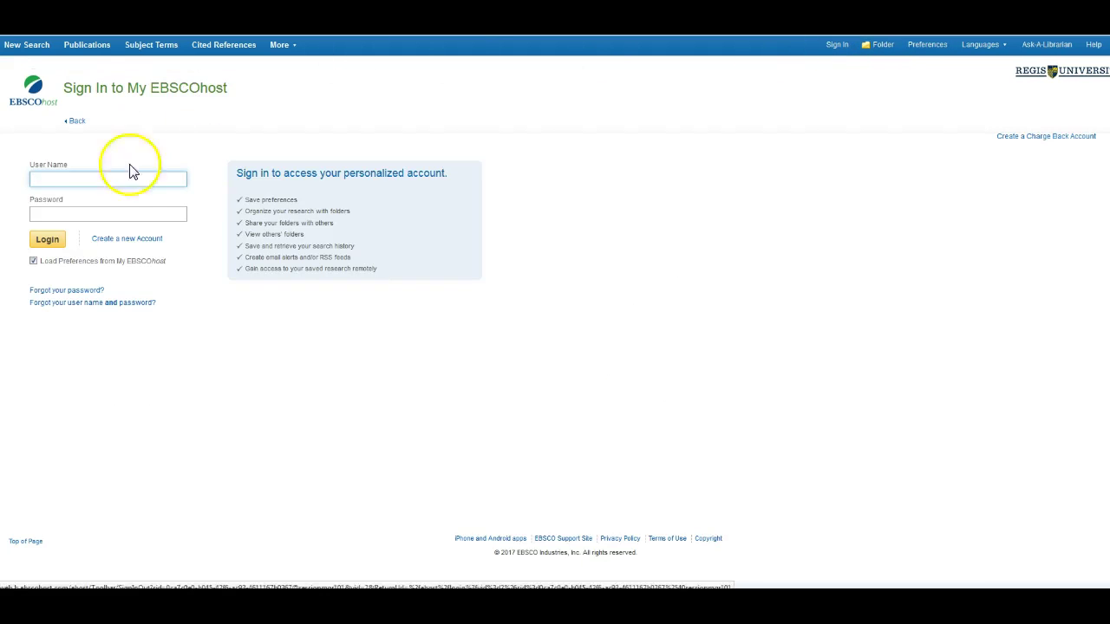
click(145, 242)
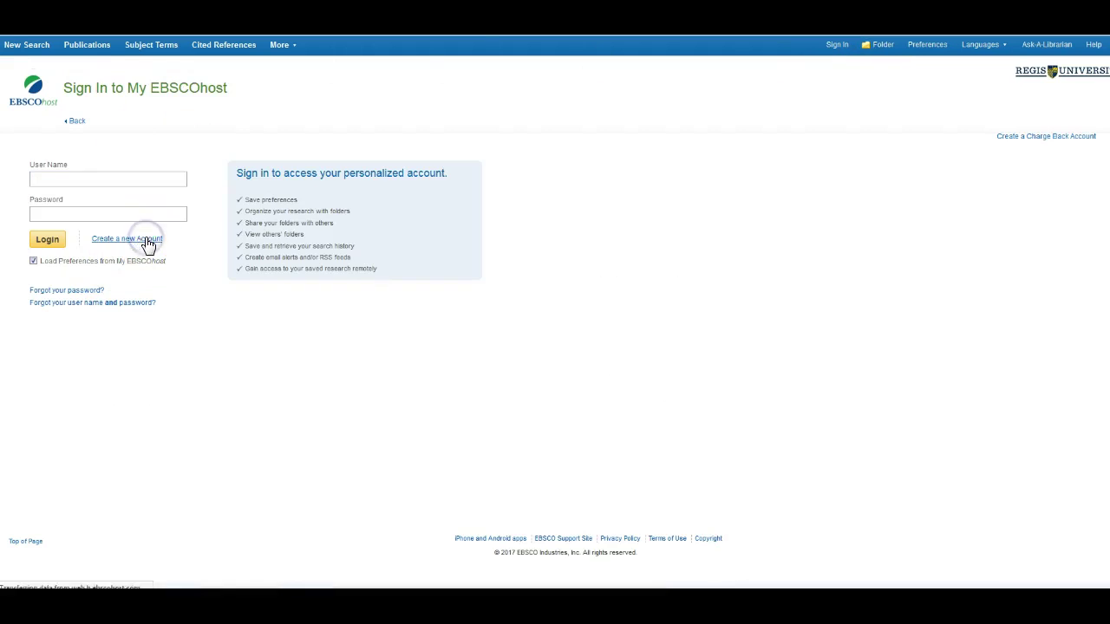
click(92, 182)
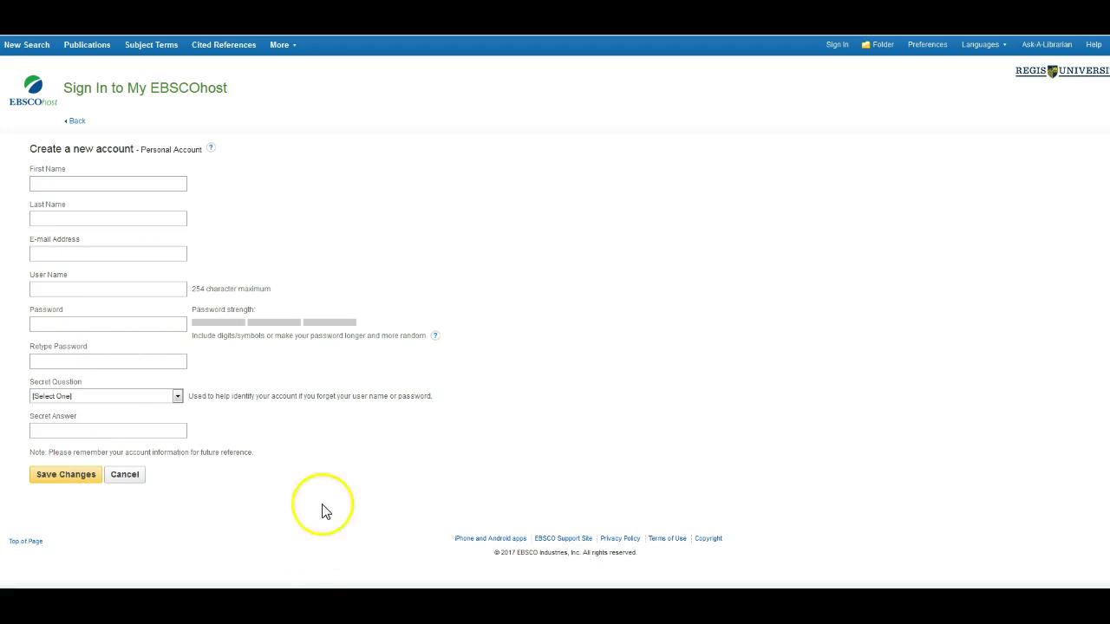
click(128, 476)
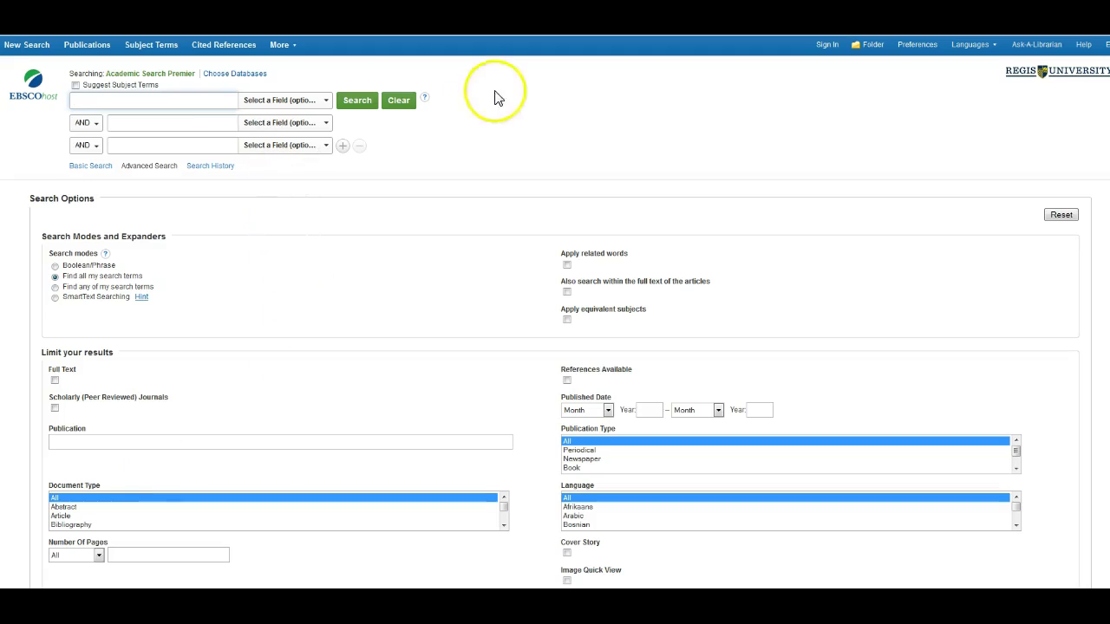
Step: Sign in to My EBSCOhost with the account's user name and password
click(828, 47)
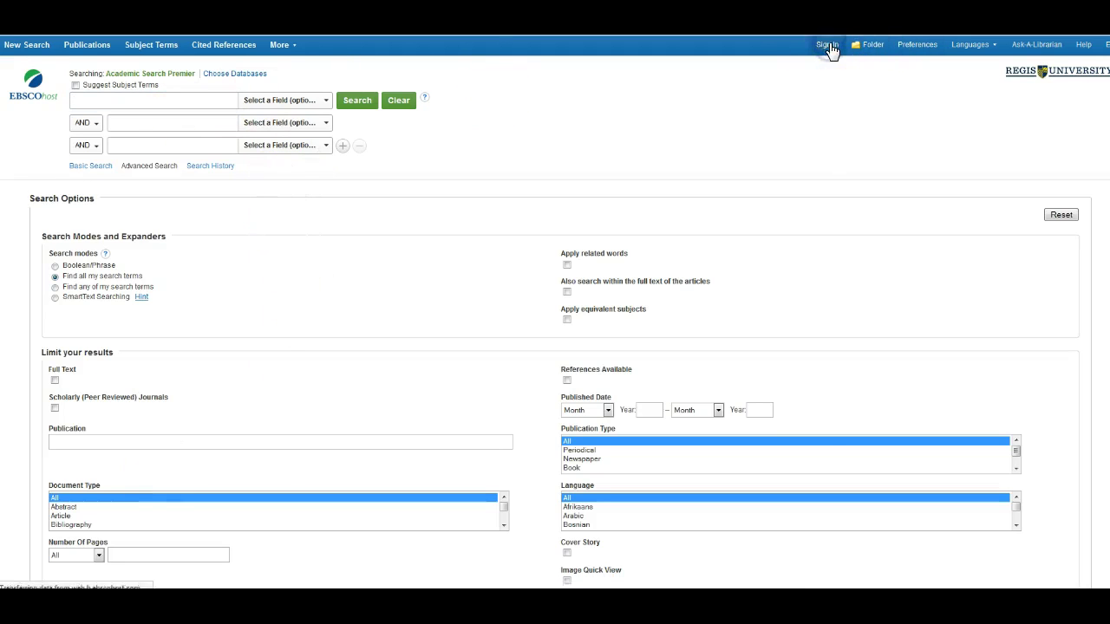
text(d)
click(62, 191)
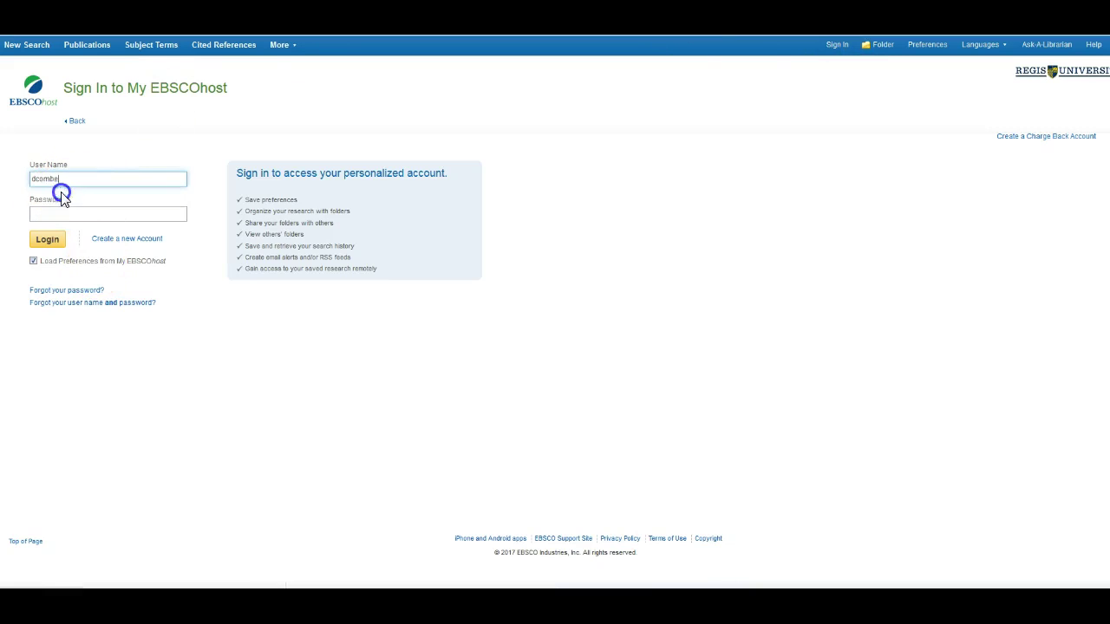
click(68, 217)
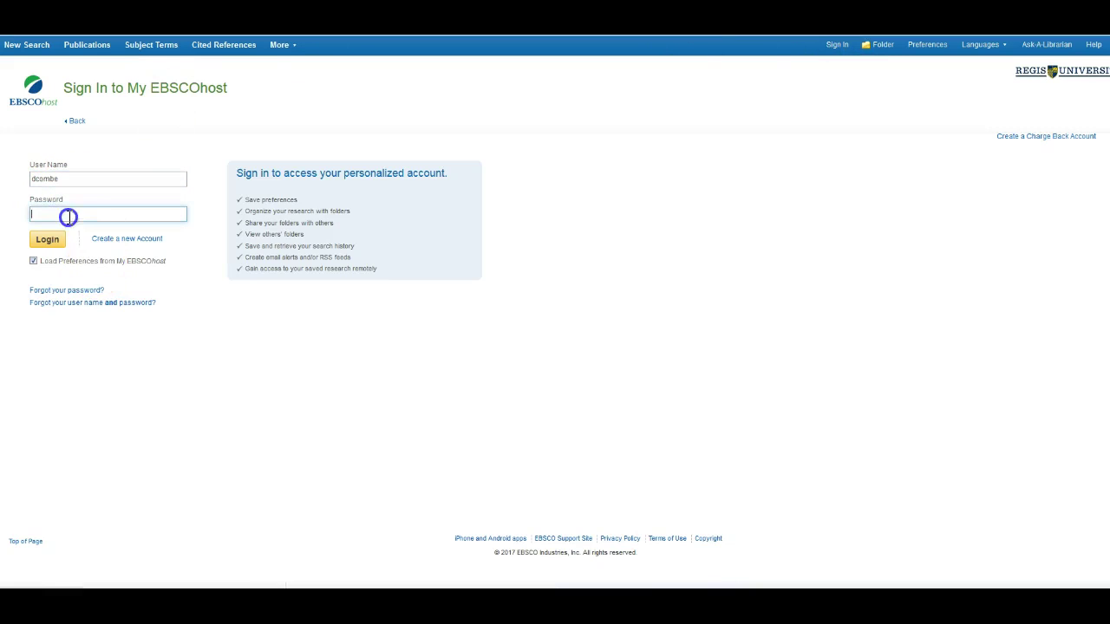
click(58, 96)
click(72, 218)
click(48, 240)
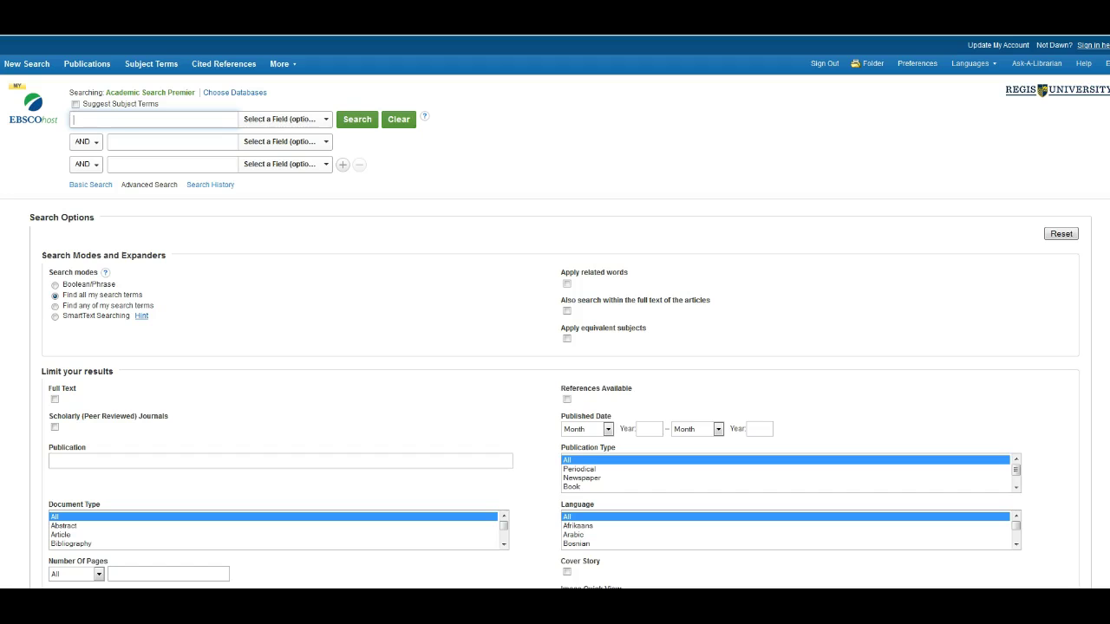
Step: Search Academic Search Premier for fracking
text(frac)
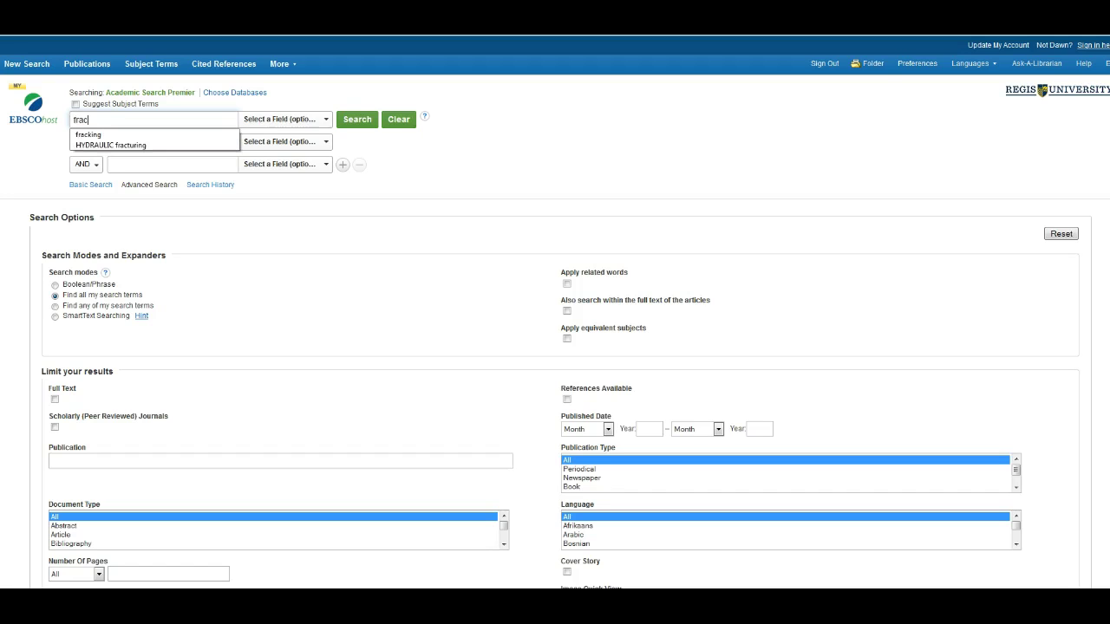
text(king)
click(359, 124)
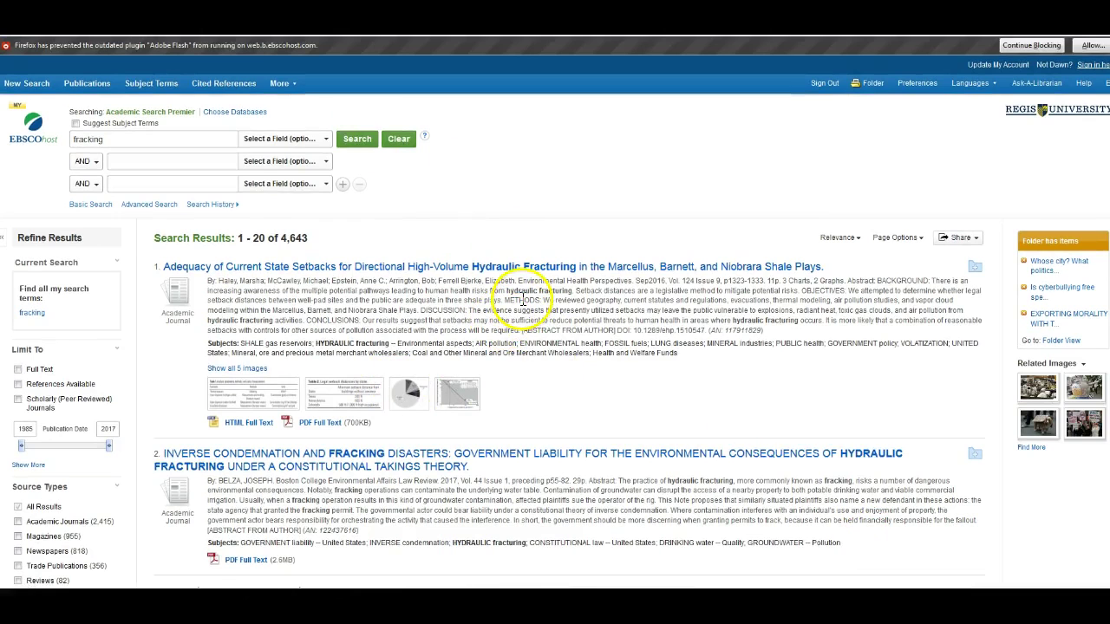
Step: Review the first search result and copy the term HYDRAULIC fracturing from its subjects
scroll(521, 434, down, 1)
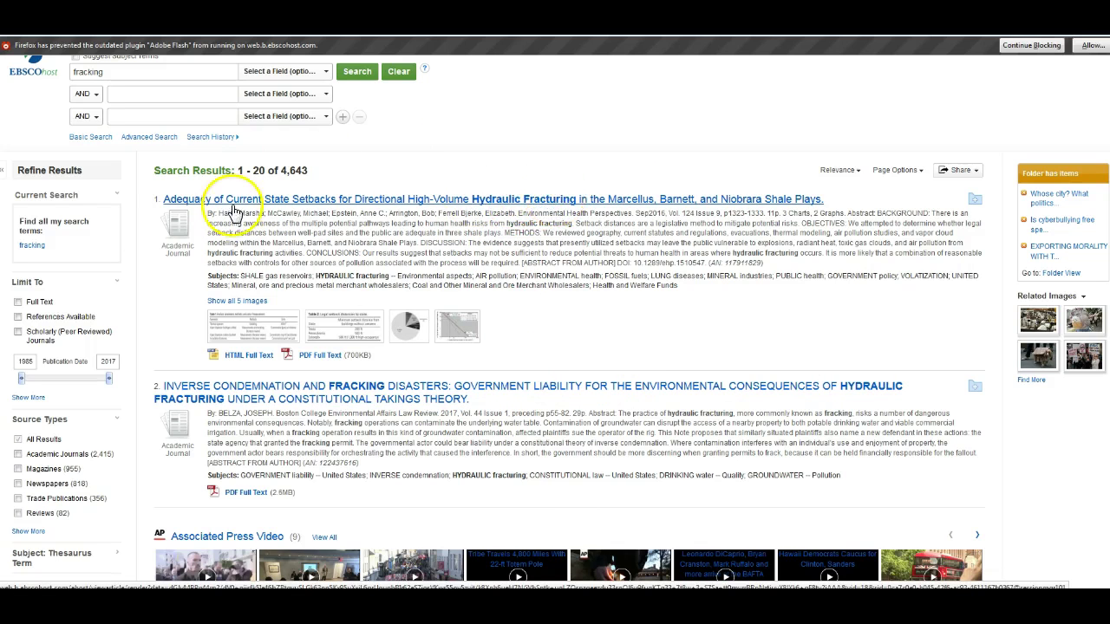
scroll(337, 307, down, 1)
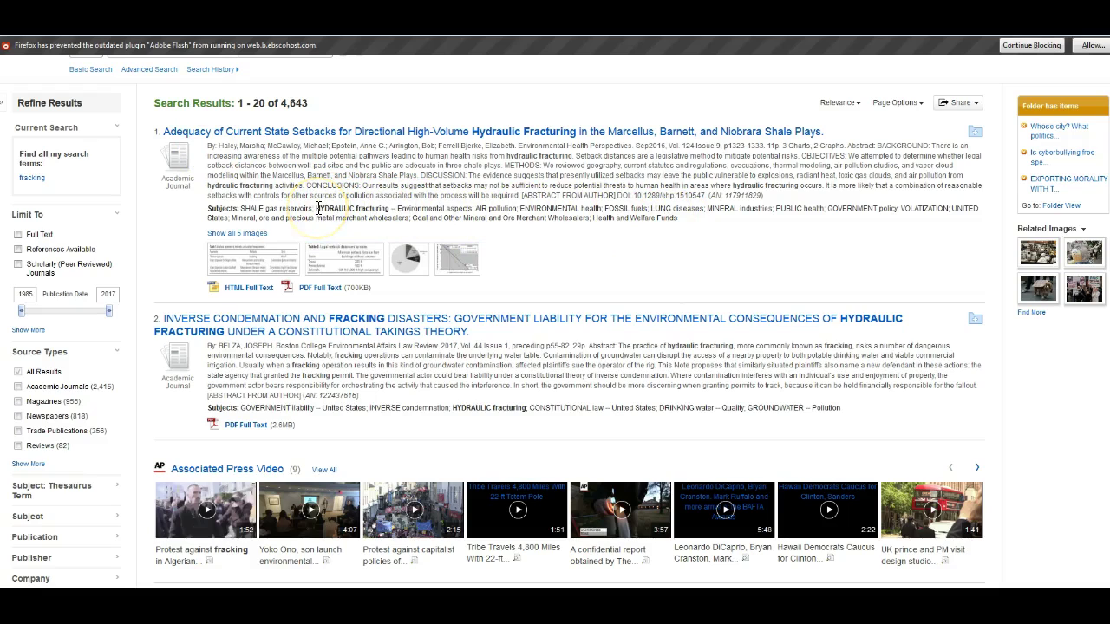
drag(318, 208, 391, 207)
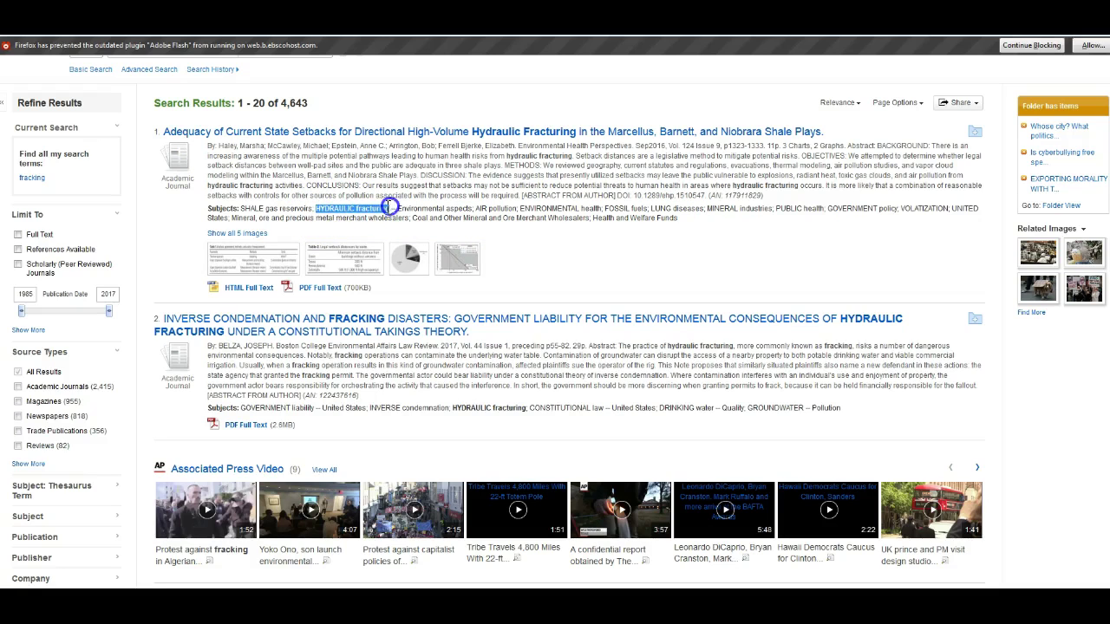
right_click(390, 208)
click(413, 218)
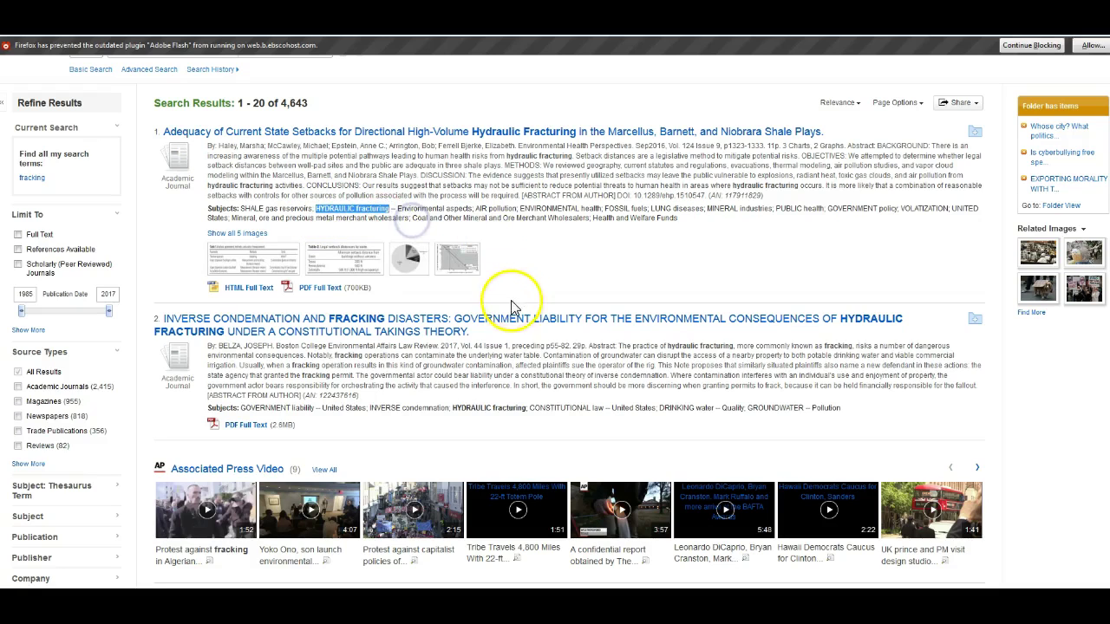
Step: Replace the search term with the copied HYDRAULIC fracturing, run the search and look over its results
scroll(487, 365, down, 3)
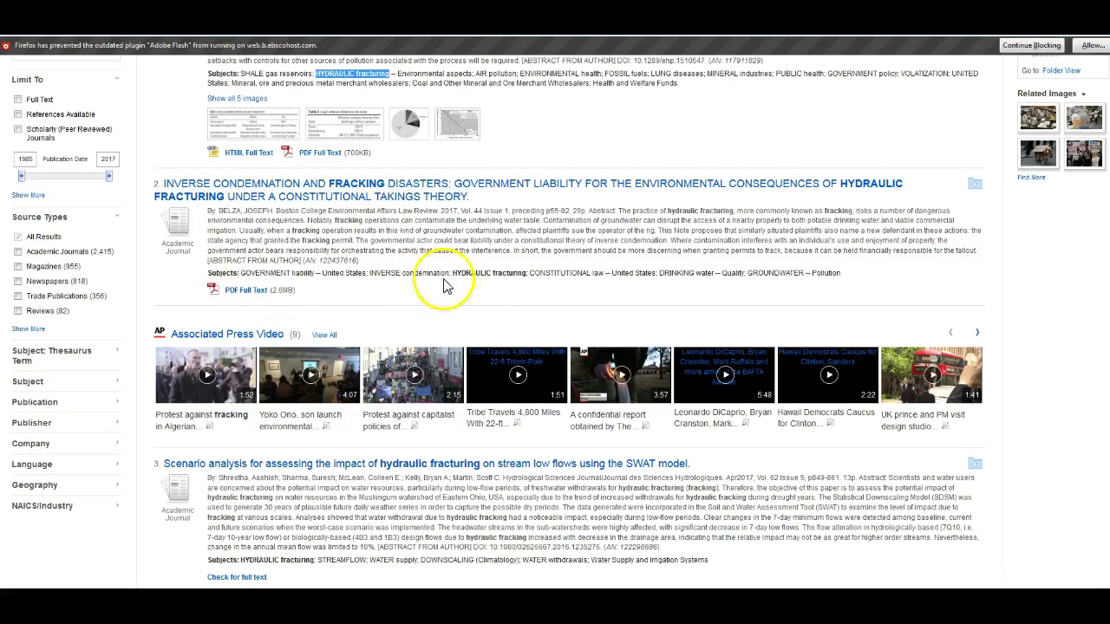
scroll(490, 290, down, 3)
scroll(458, 382, up, 4)
scroll(458, 381, up, 5)
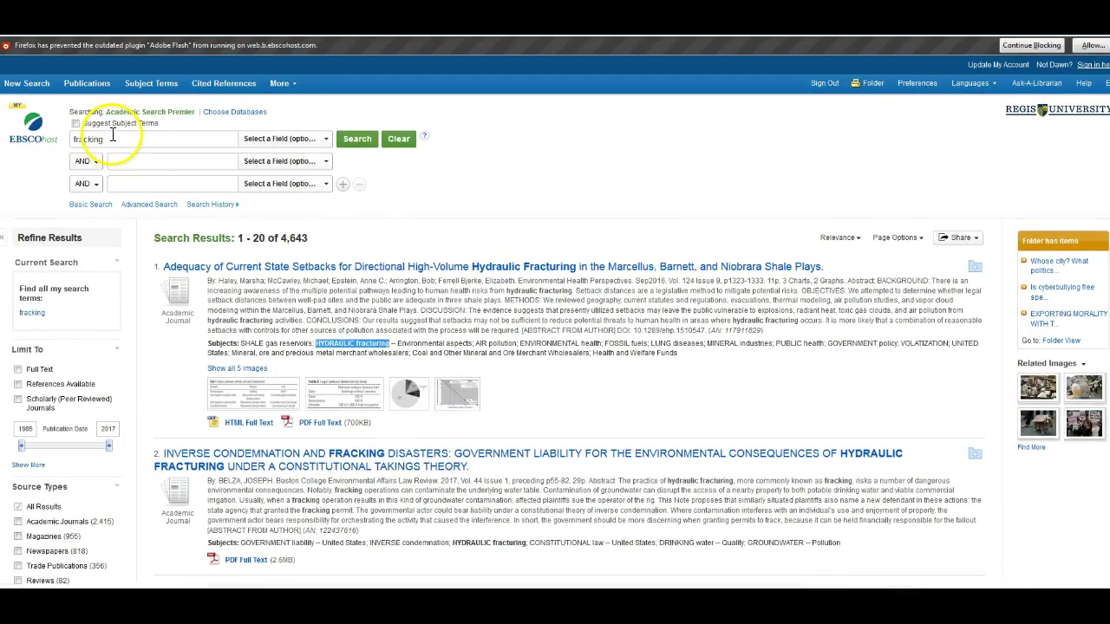
double_click(87, 139)
key(ctrl+v)
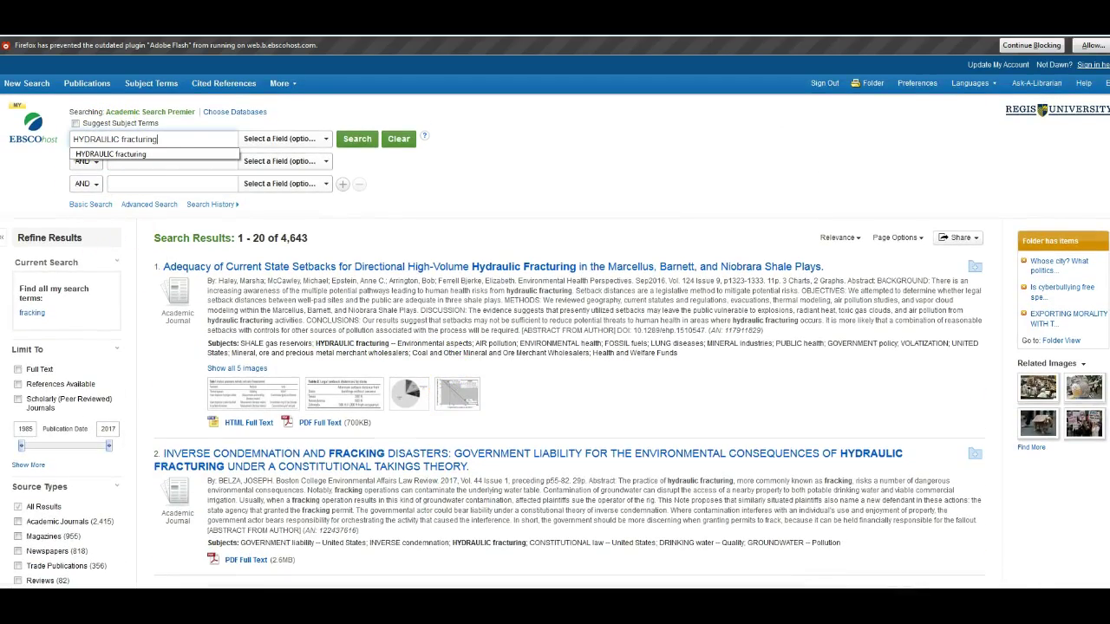
click(345, 138)
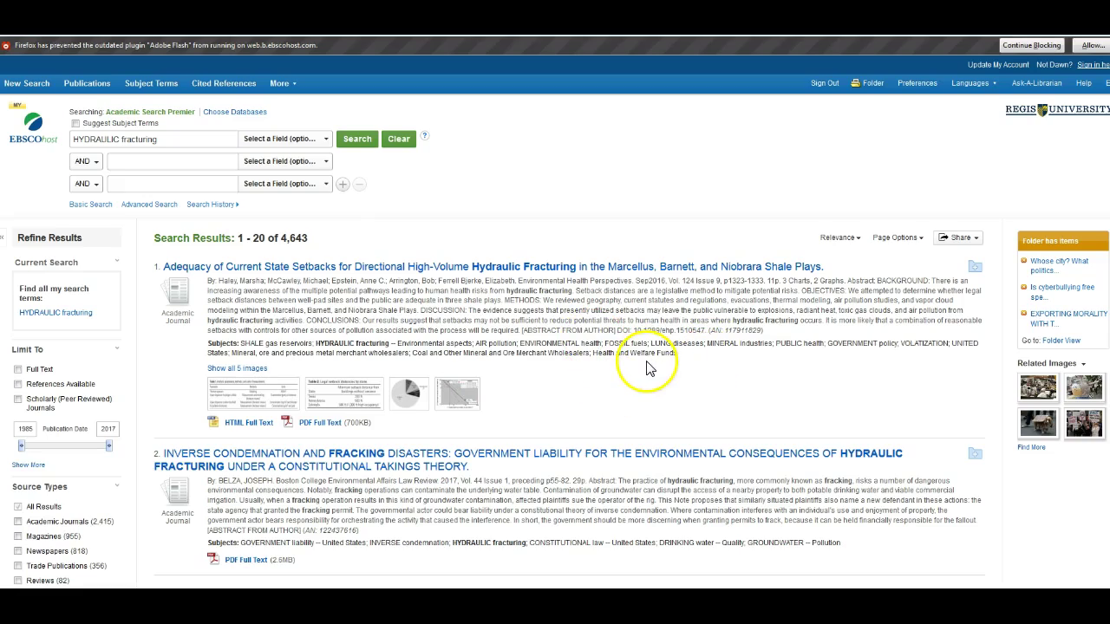
scroll(526, 521, down, 5)
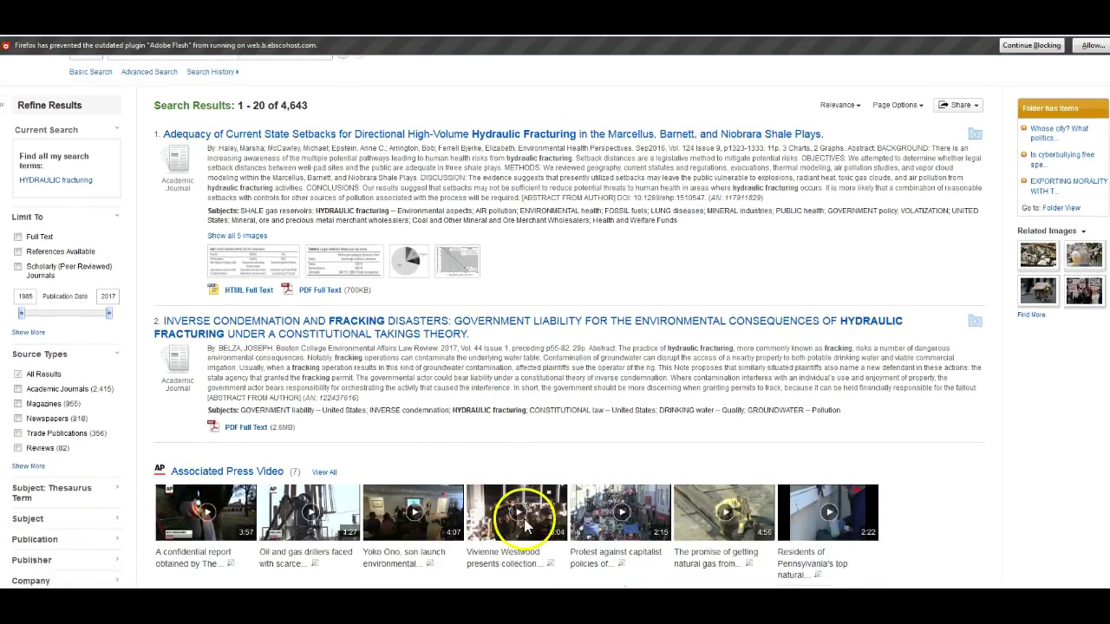
scroll(527, 525, down, 5)
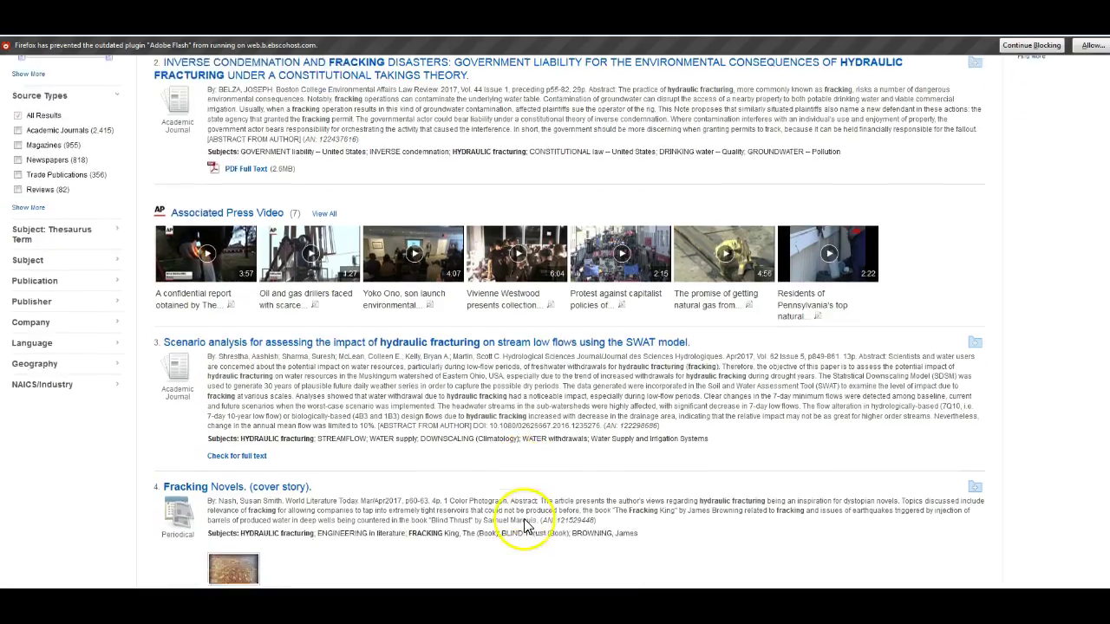
scroll(524, 520, up, 4)
scroll(526, 520, up, 6)
Step: Look up fracking with Suggest Subject Terms enabled, and view the HYDRAULIC fracturing entry before returning to the relevancy-ranked term list
click(168, 139)
key(ctrl+a)
text(f)
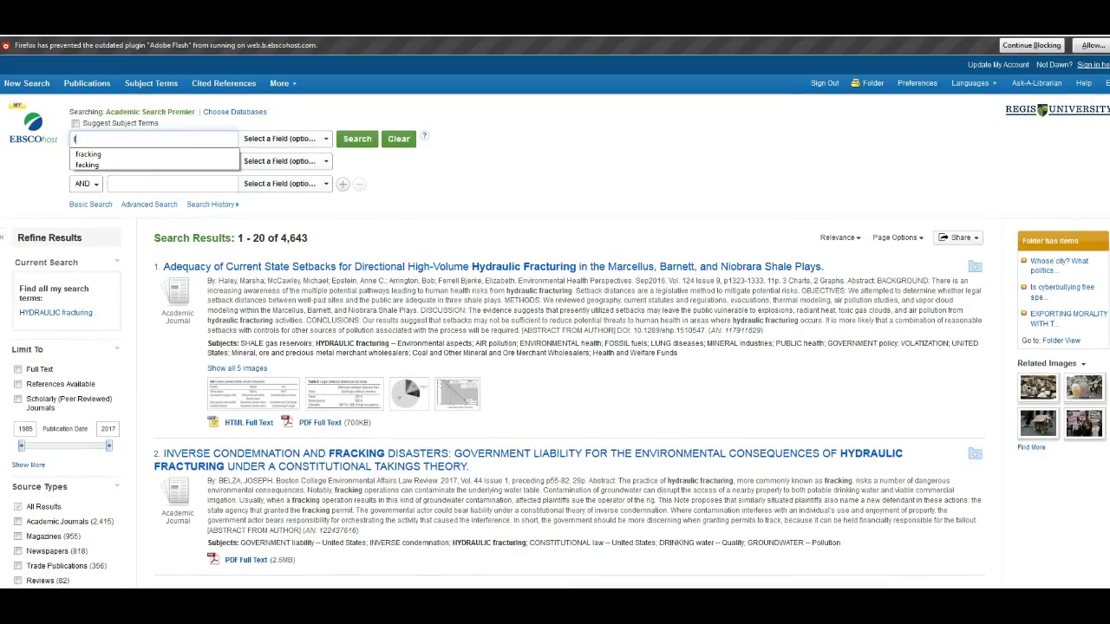
text(racking)
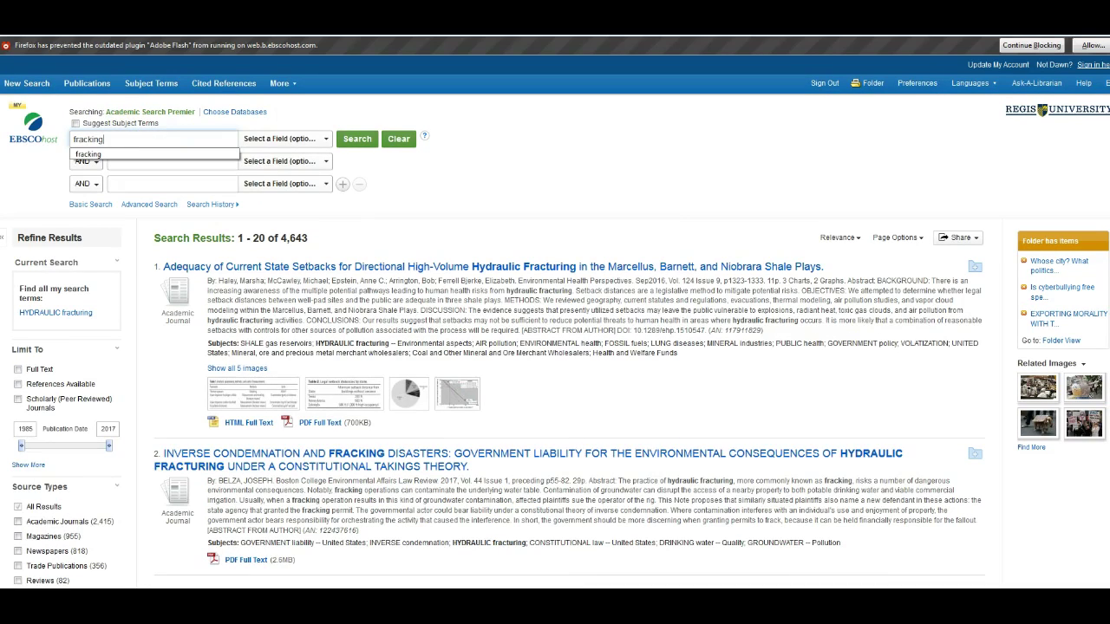
click(164, 124)
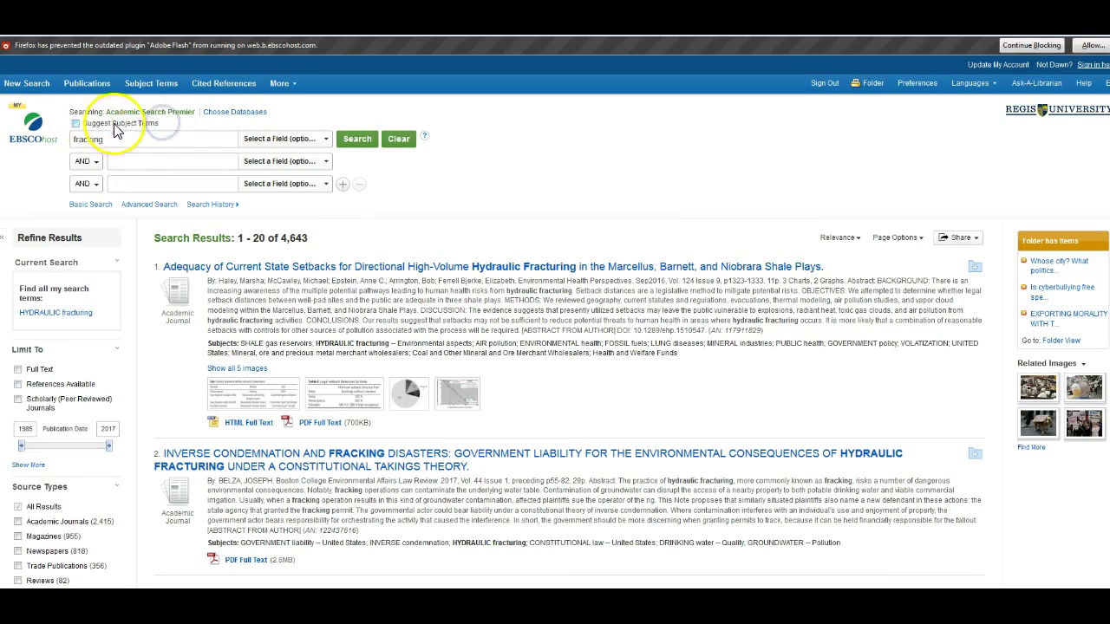
click(75, 124)
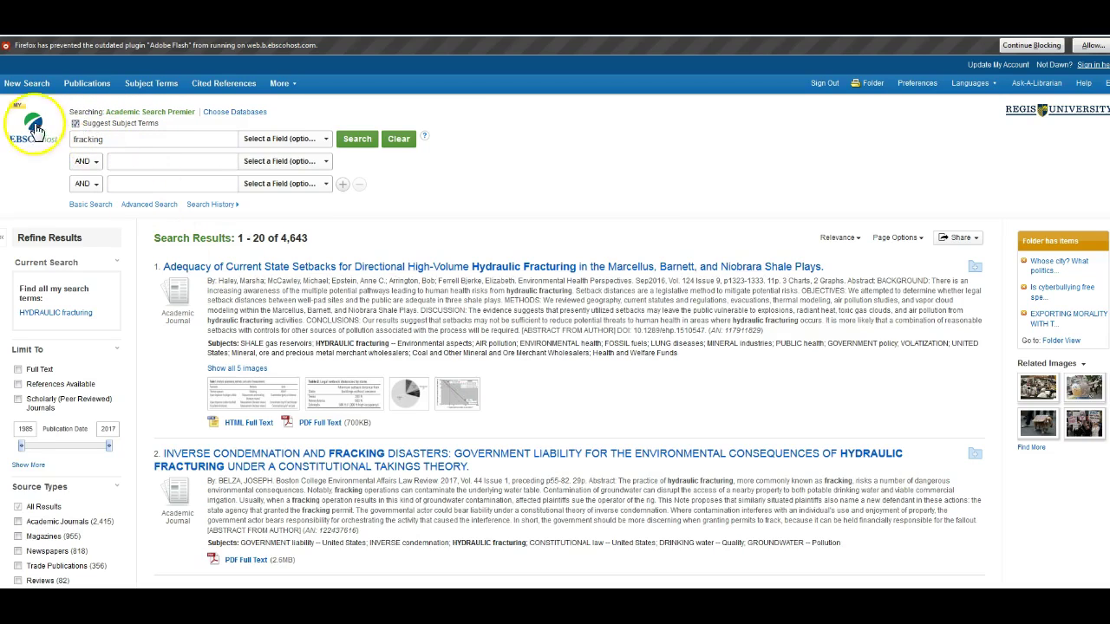
click(353, 140)
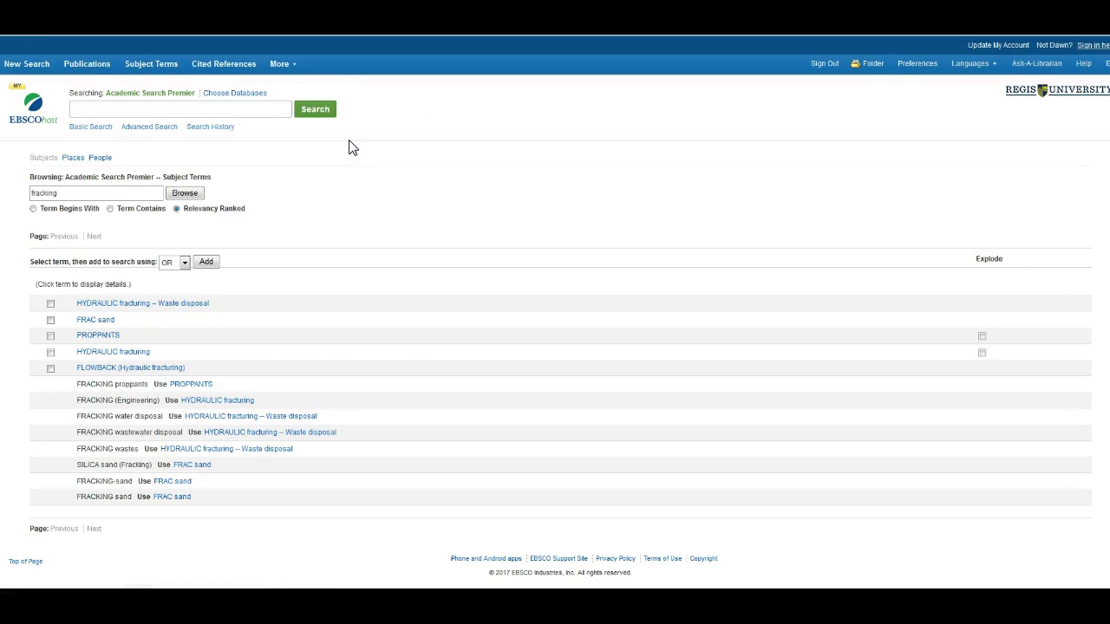
click(124, 354)
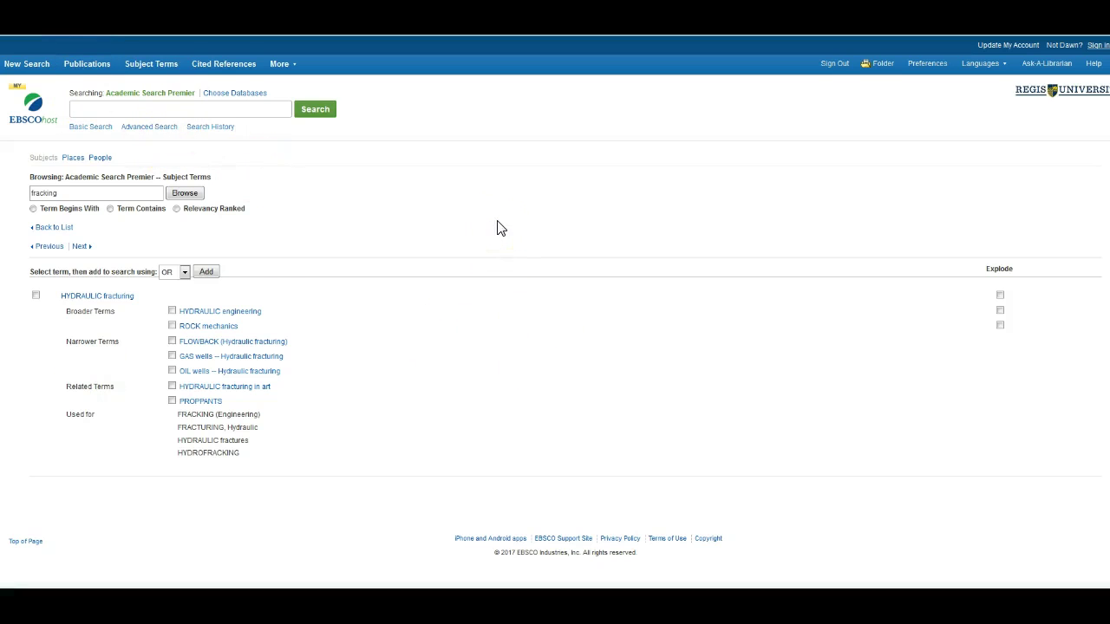
click(176, 209)
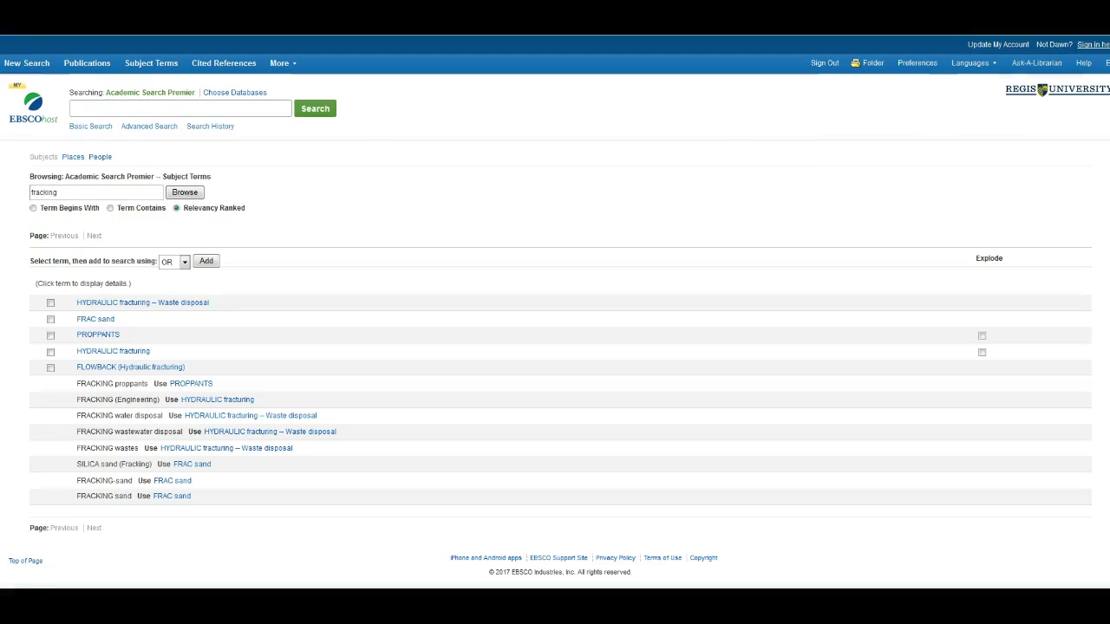
Step: Start a new search and look up the exact phrase "HYDRAULIC fracturing" in quotation marks
click(26, 63)
click(101, 118)
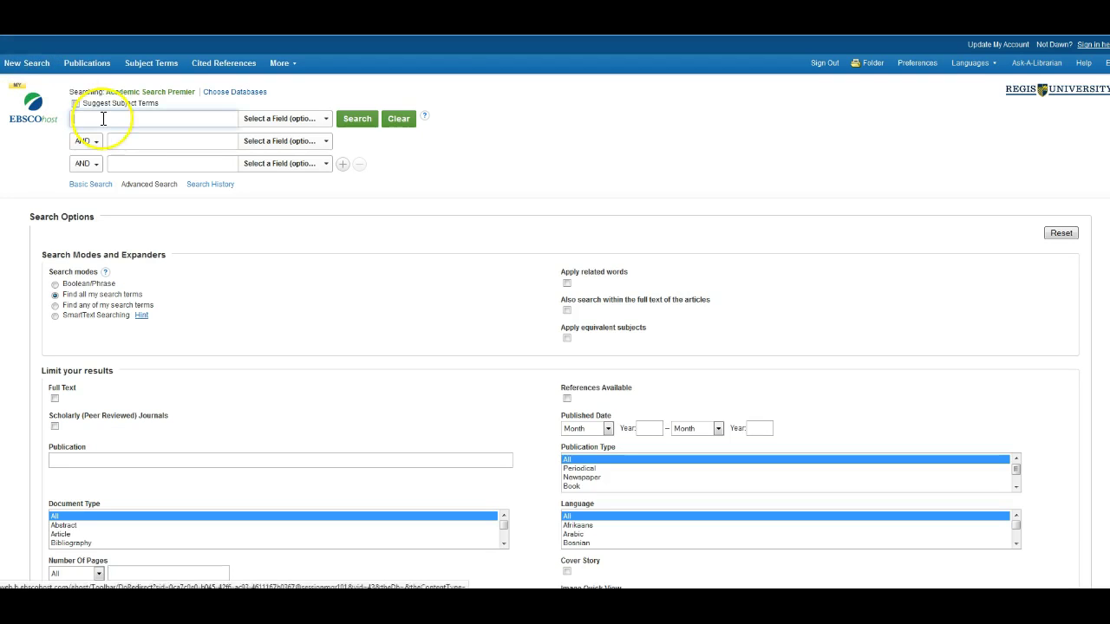
key(ctrl+v)
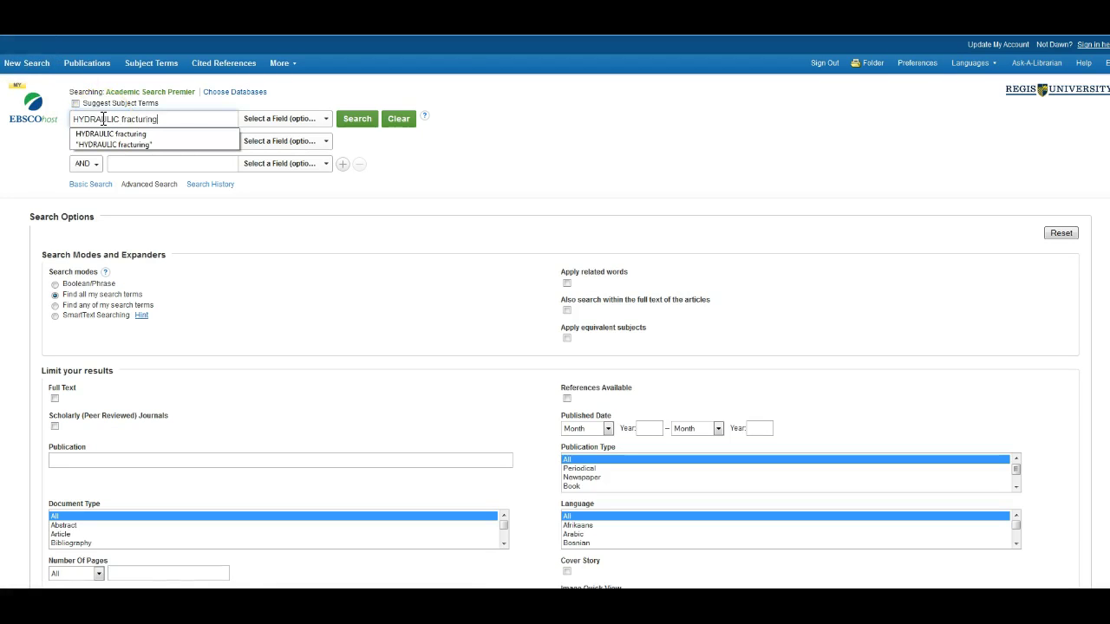
text(")
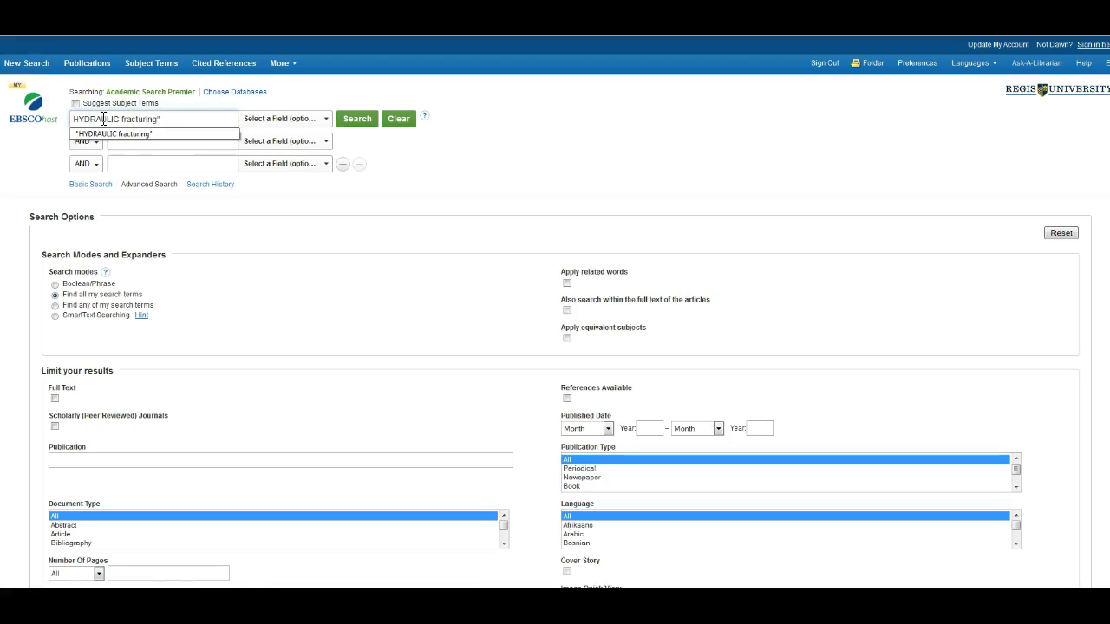
click(72, 118)
text(")
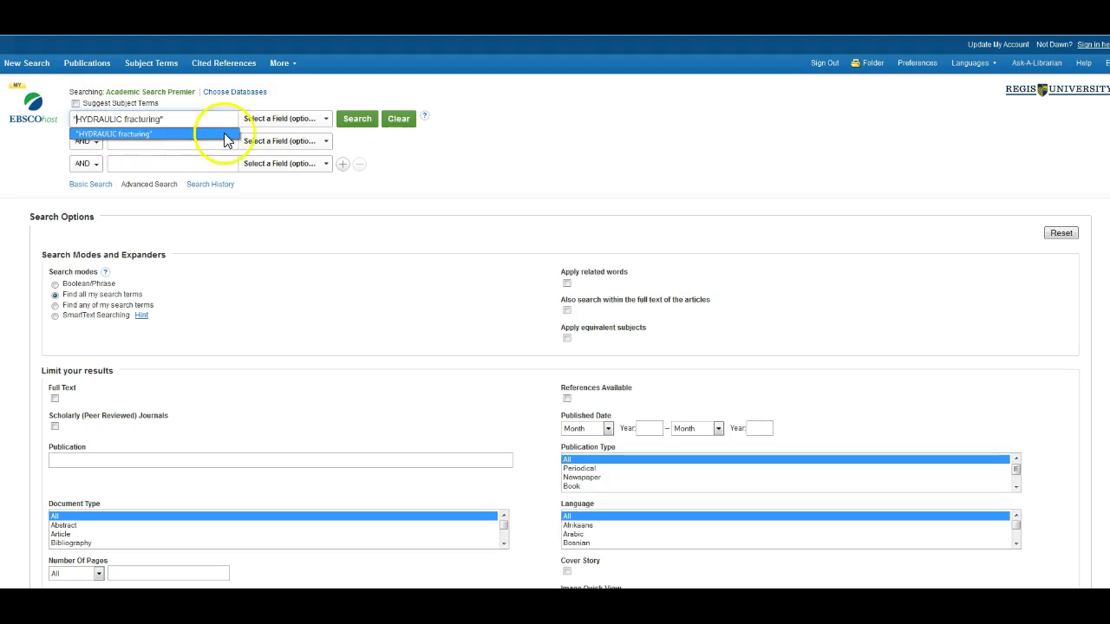
click(199, 123)
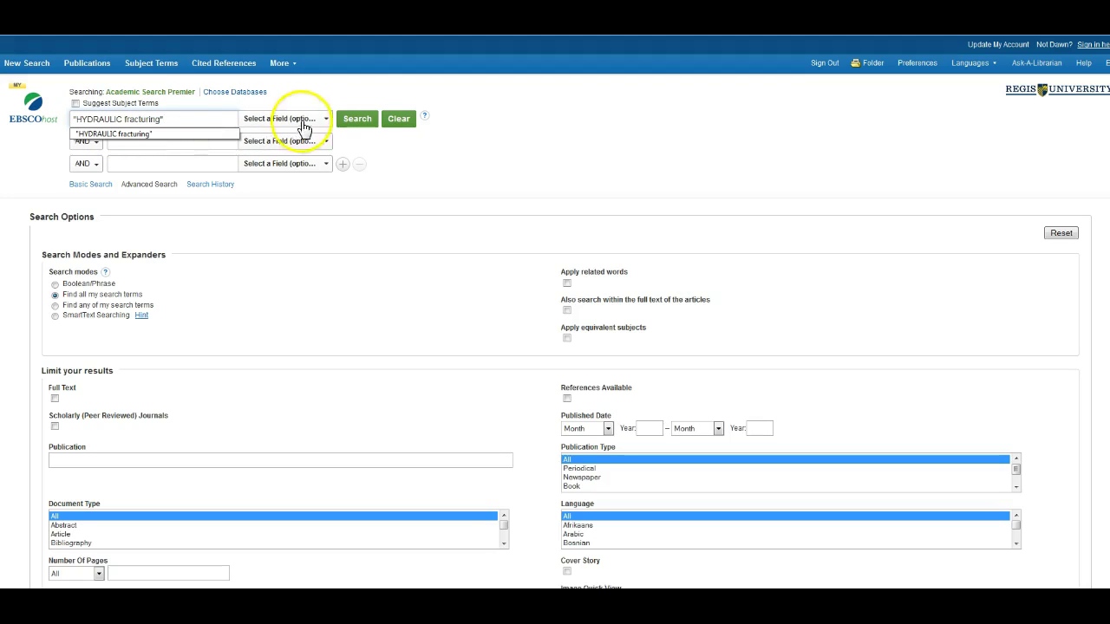
click(362, 121)
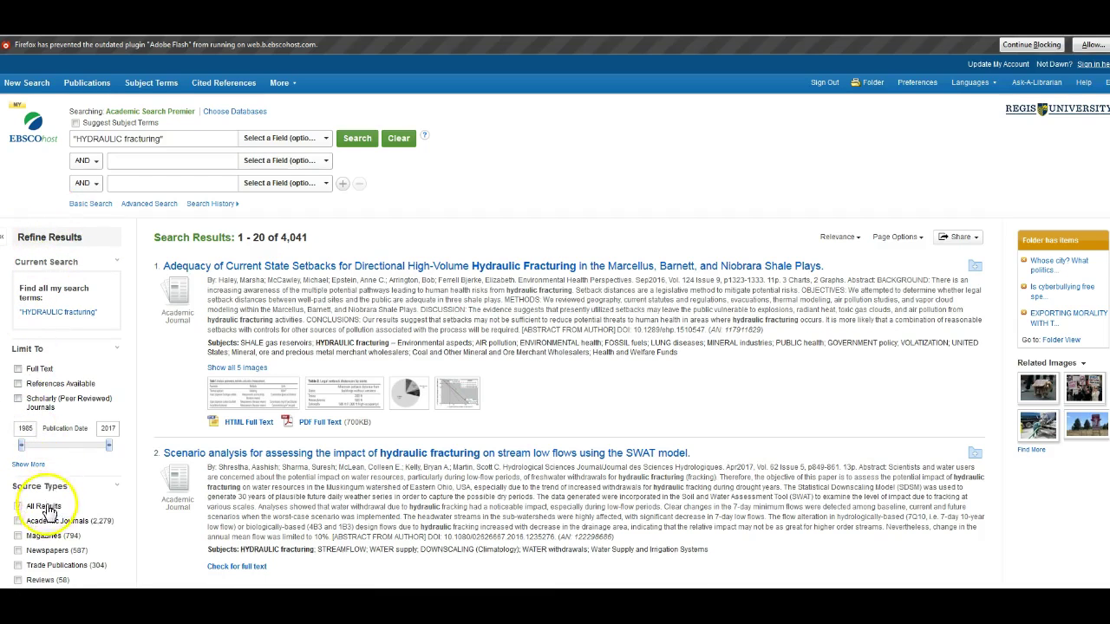
Step: Limit the search results to Scholarly (Peer Reviewed) Journals
scroll(50, 328, down, 1)
scroll(50, 327, down, 1)
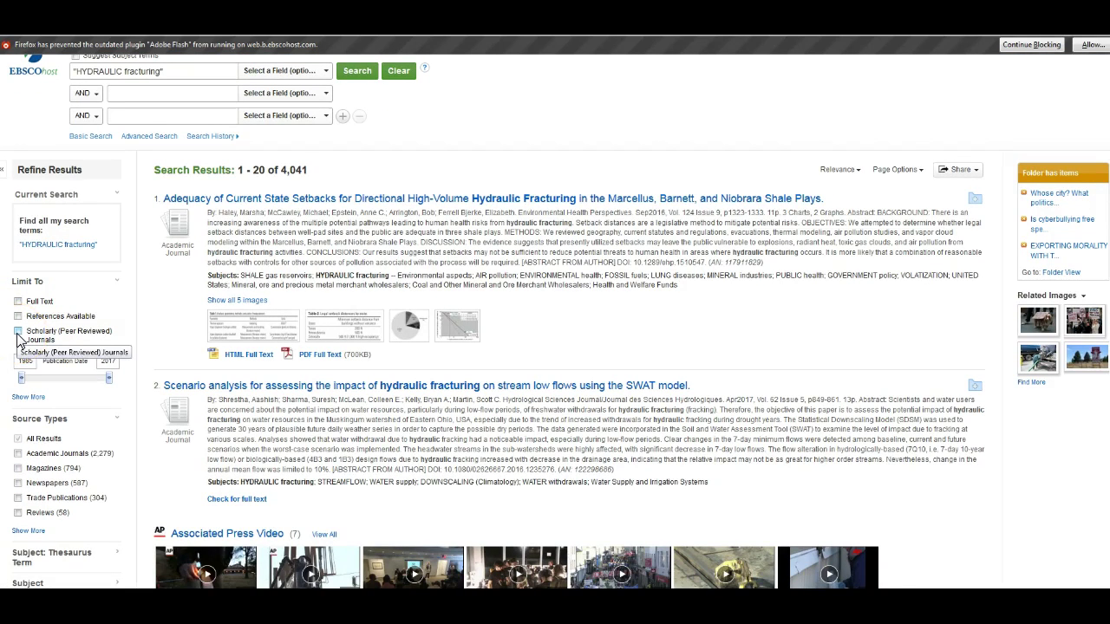
click(17, 333)
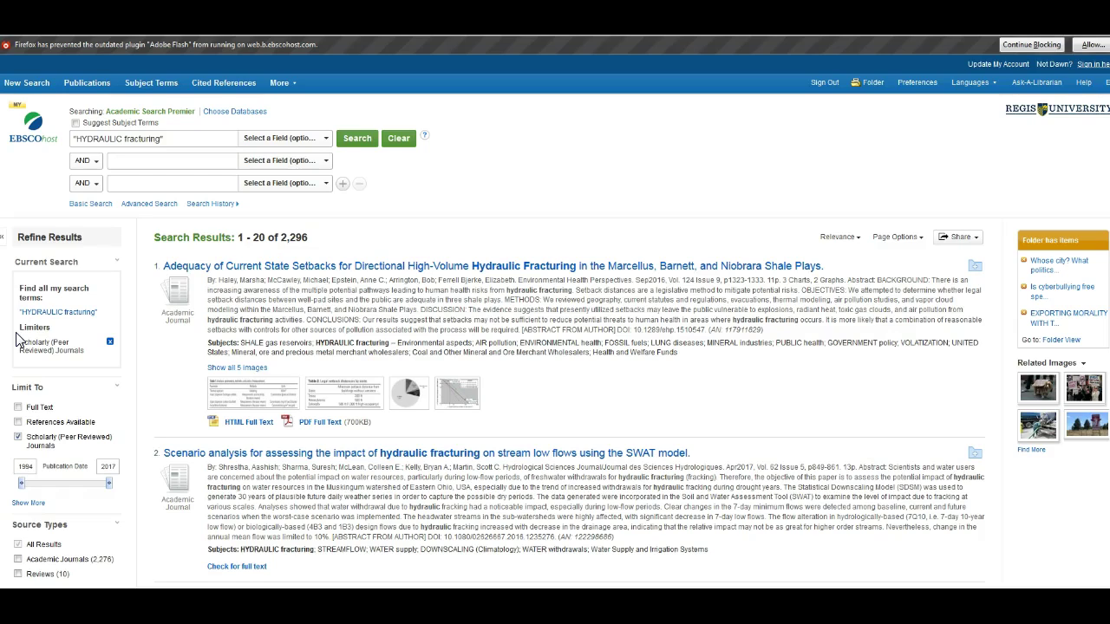
click(26, 331)
click(35, 438)
click(17, 438)
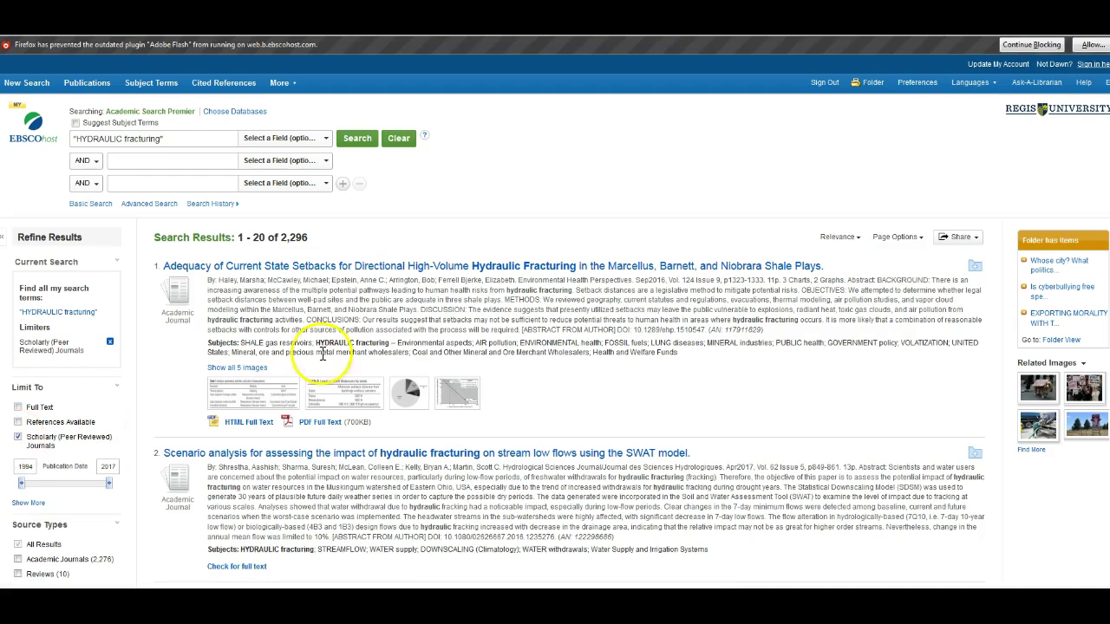
Step: Narrow the publication date range of the results to start at 2012
scroll(390, 353, down, 3)
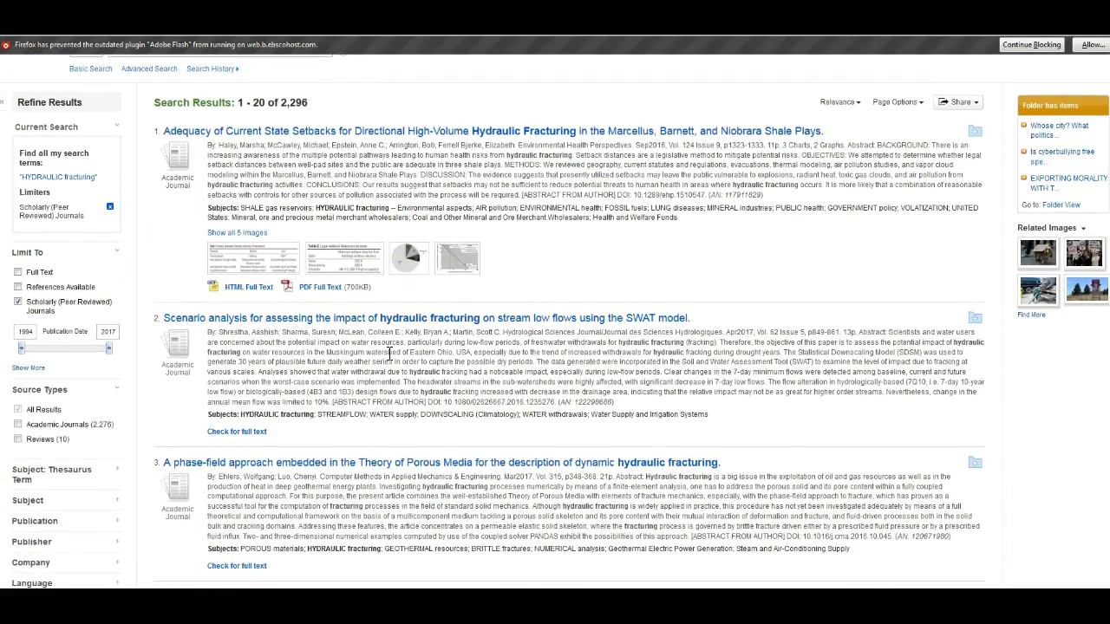
scroll(389, 353, down, 2)
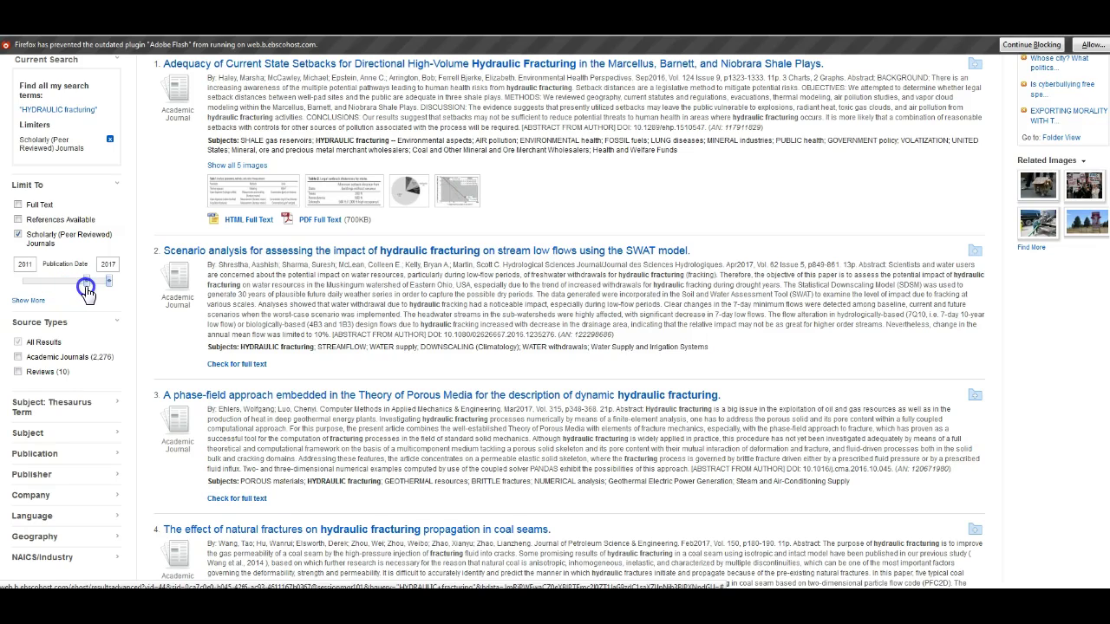
drag(89, 289, 89, 289)
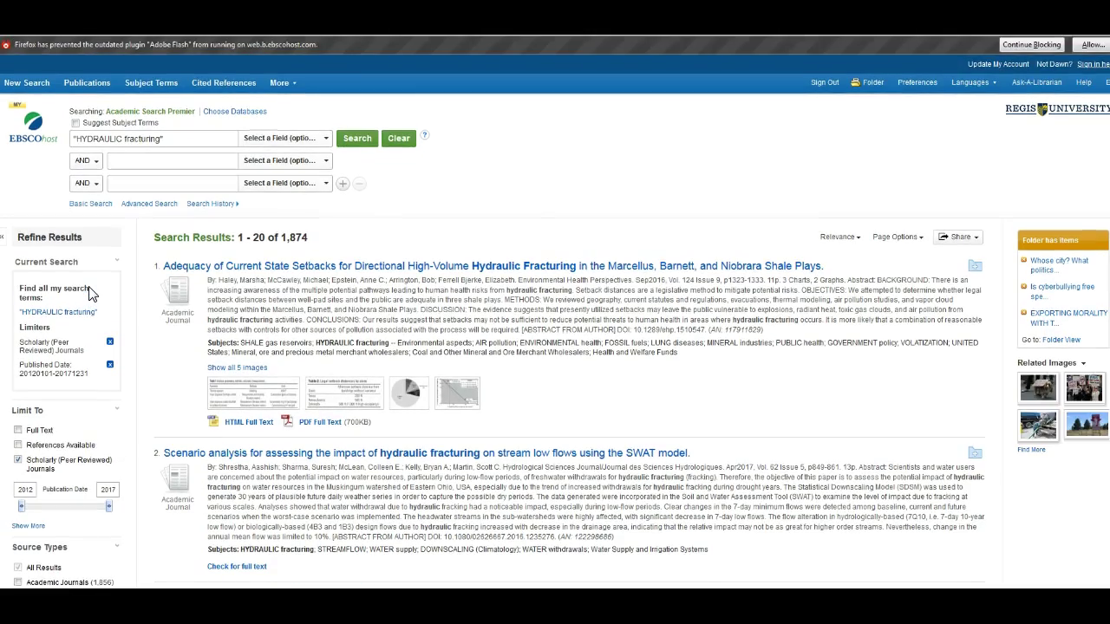
Step: Look over the refine options, expand the Subject: Thesaurus Term and Subject filters, and open the full thesaurus term list
scroll(109, 382, down, 2)
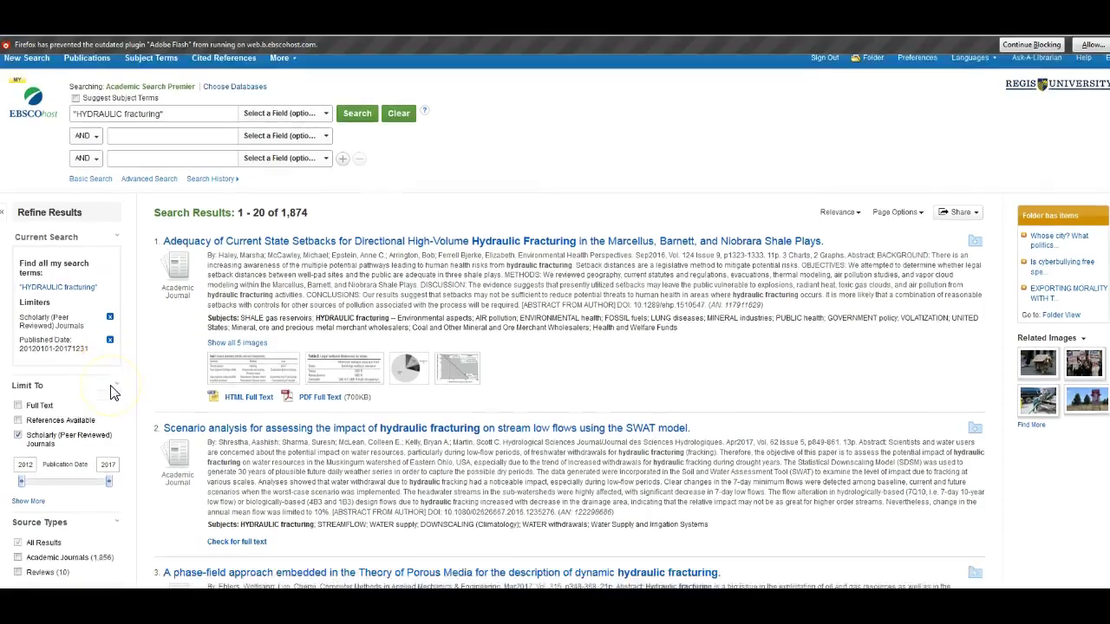
scroll(110, 393, down, 4)
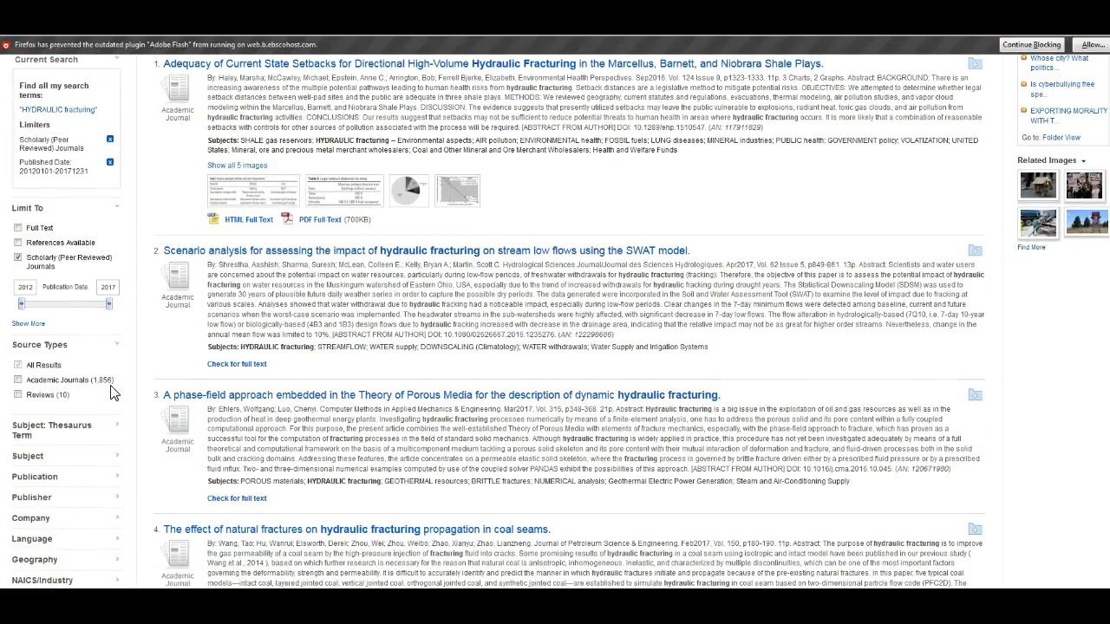
scroll(110, 393, up, 4)
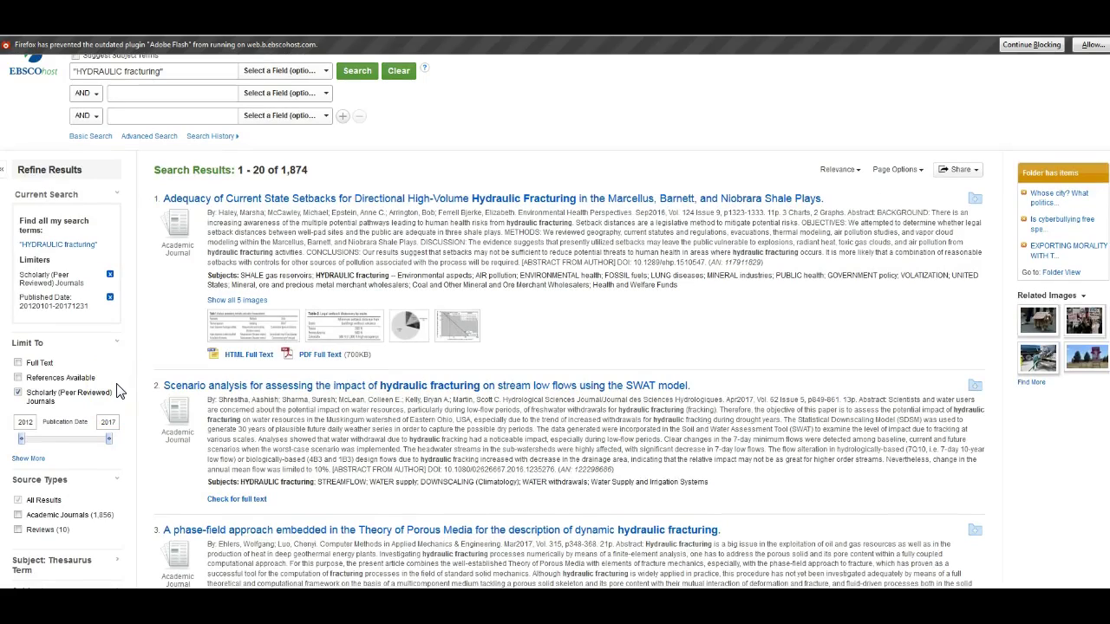
scroll(118, 392, down, 4)
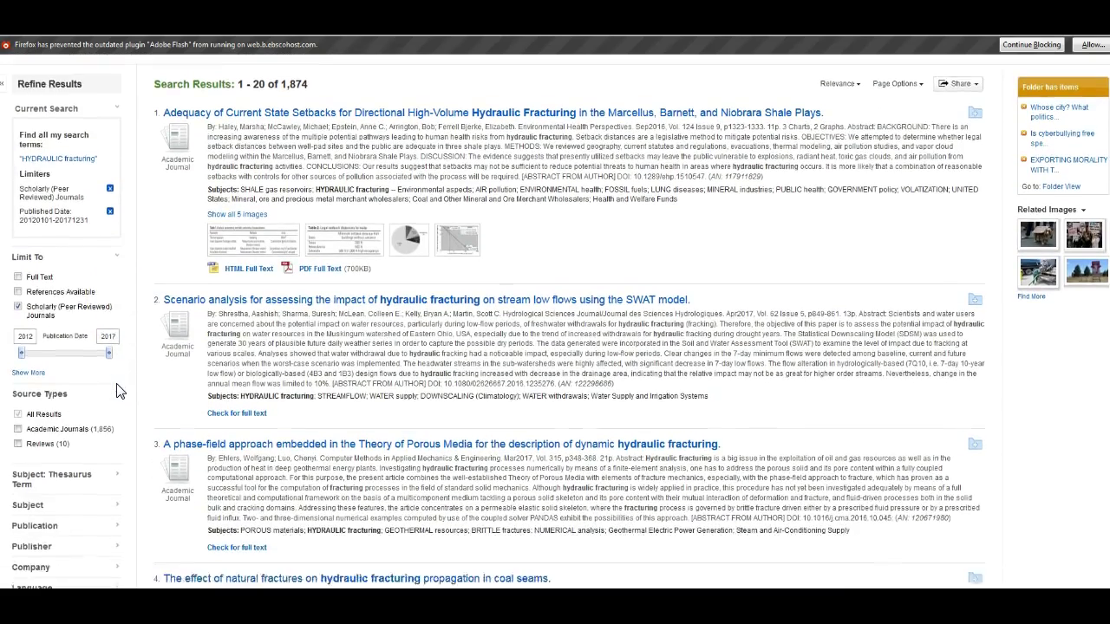
scroll(119, 392, down, 2)
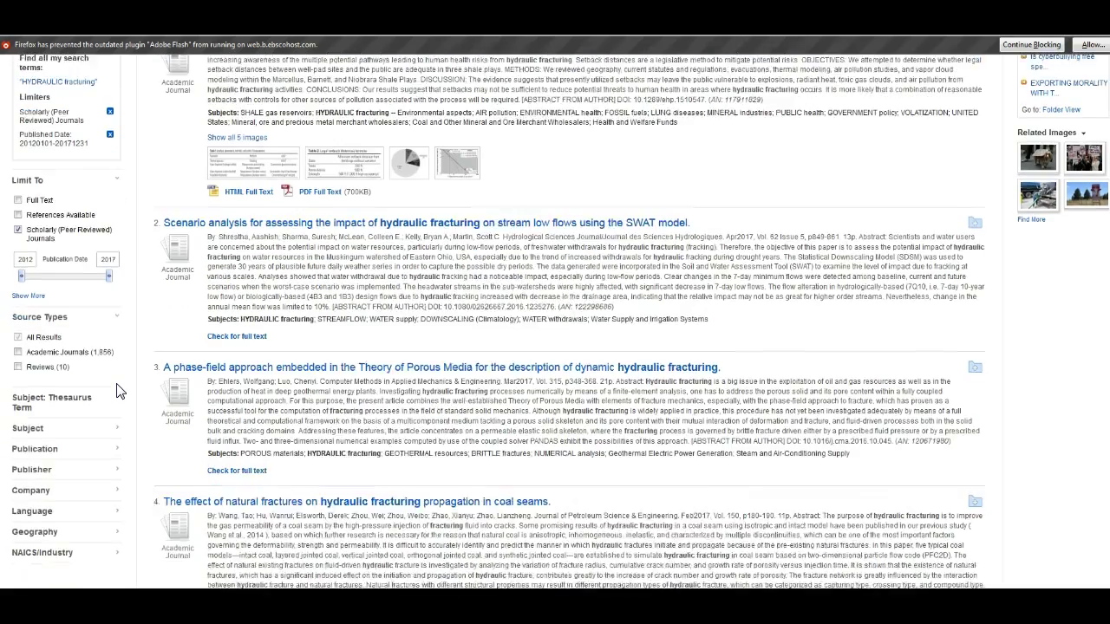
scroll(119, 392, down, 2)
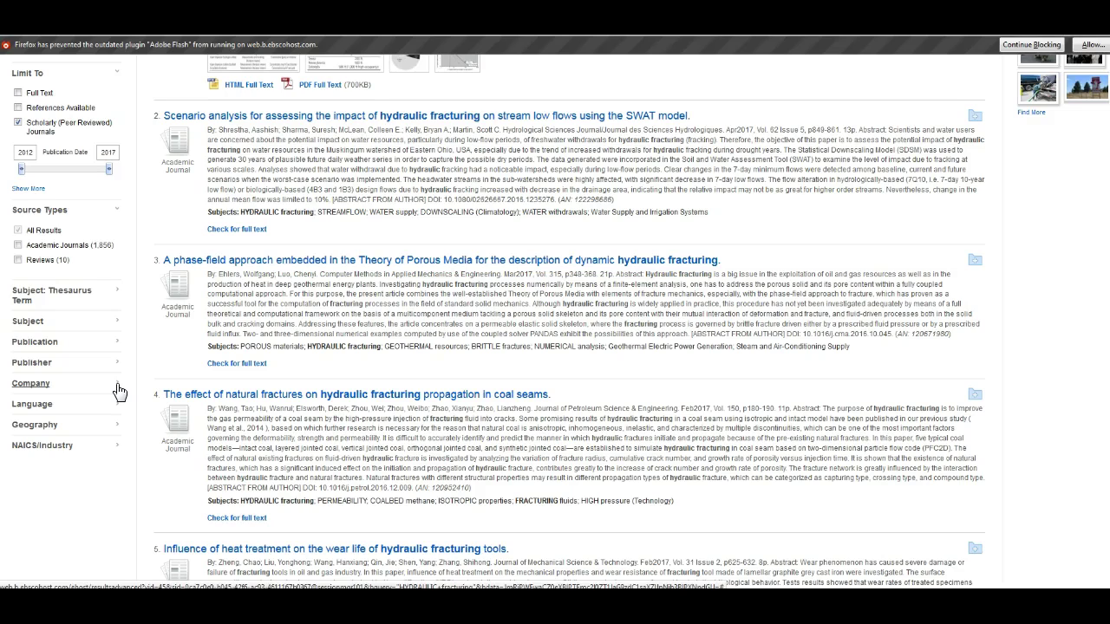
click(21, 295)
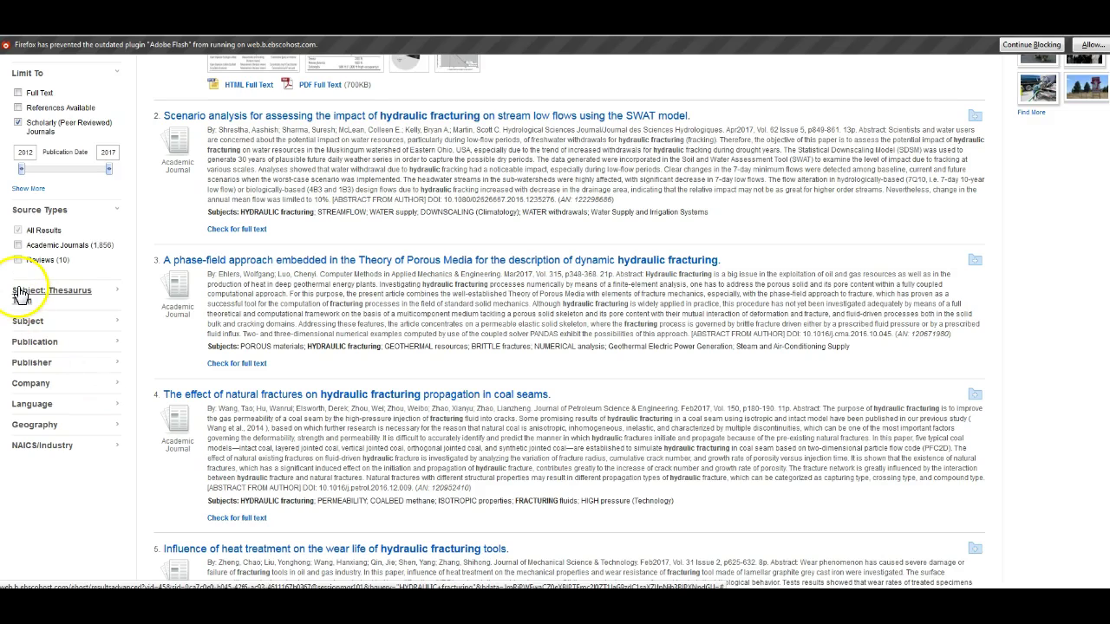
click(27, 447)
click(27, 421)
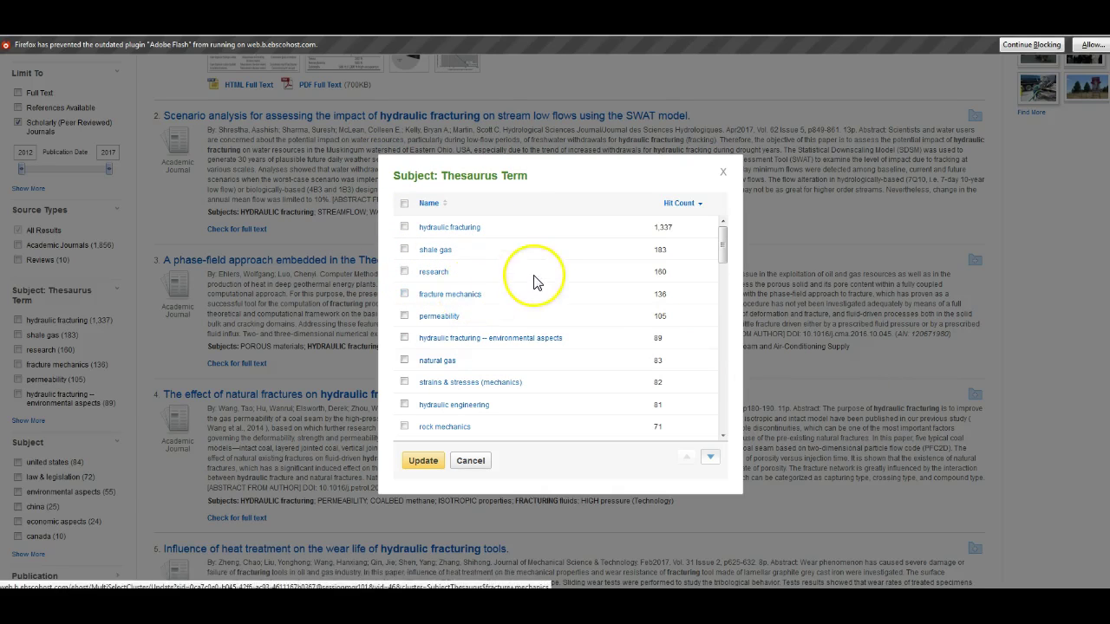
Step: Review the thesaurus terms and their hit counts through the end of the list, then close it without selecting any
scroll(535, 283, down, 3)
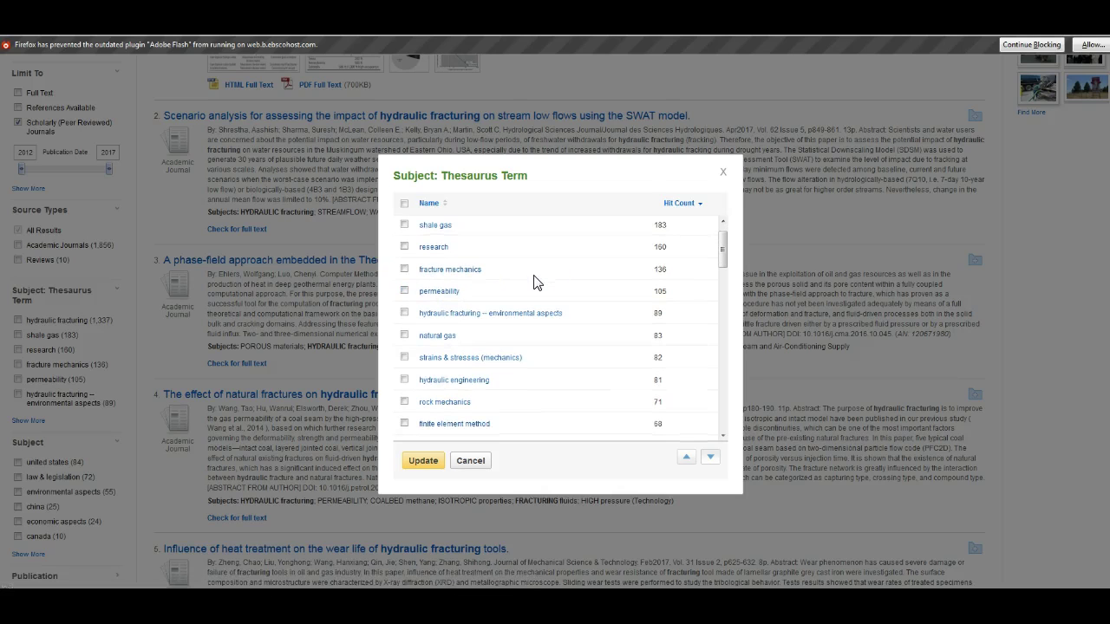
scroll(535, 282, down, 1)
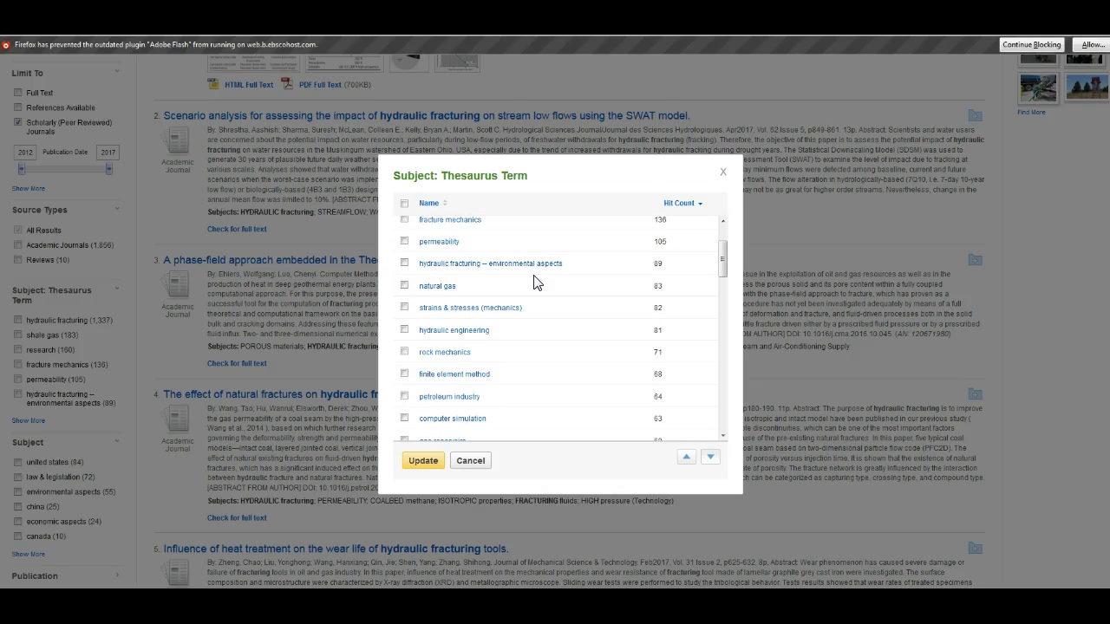
scroll(535, 283, down, 2)
scroll(535, 283, down, 2)
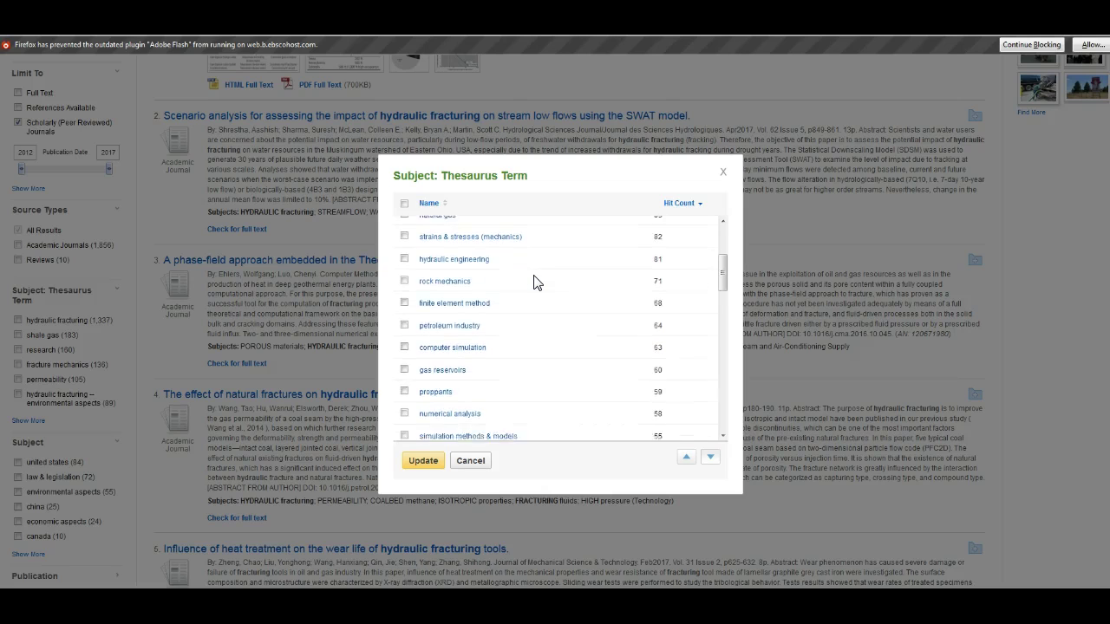
scroll(535, 282, down, 3)
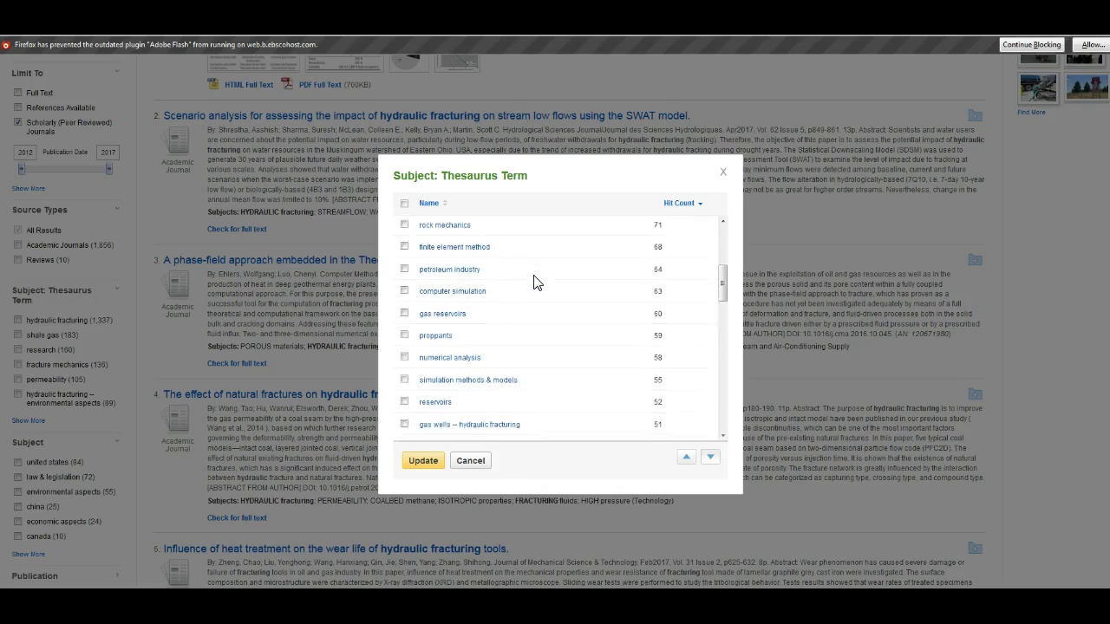
scroll(535, 283, down, 4)
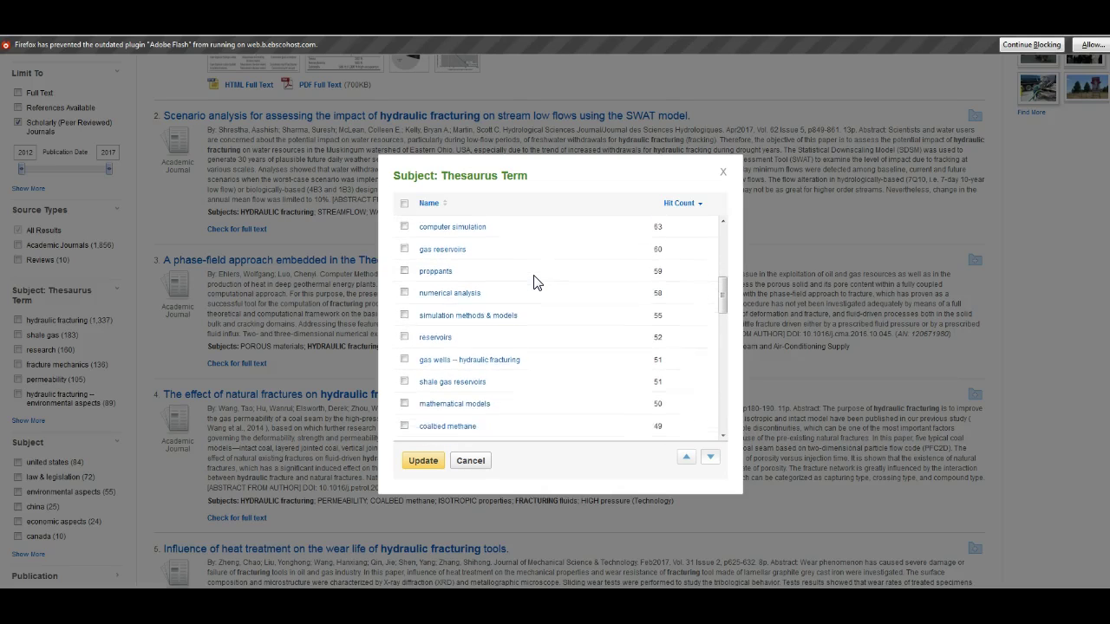
click(445, 285)
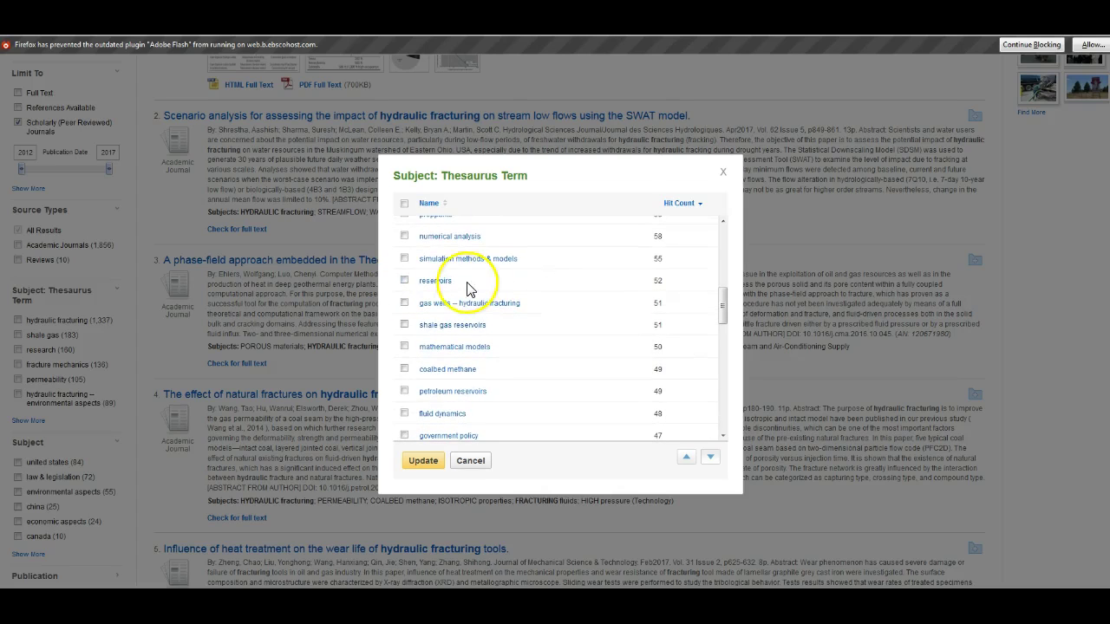
scroll(559, 292, down, 4)
scroll(559, 292, down, 6)
scroll(559, 292, down, 5)
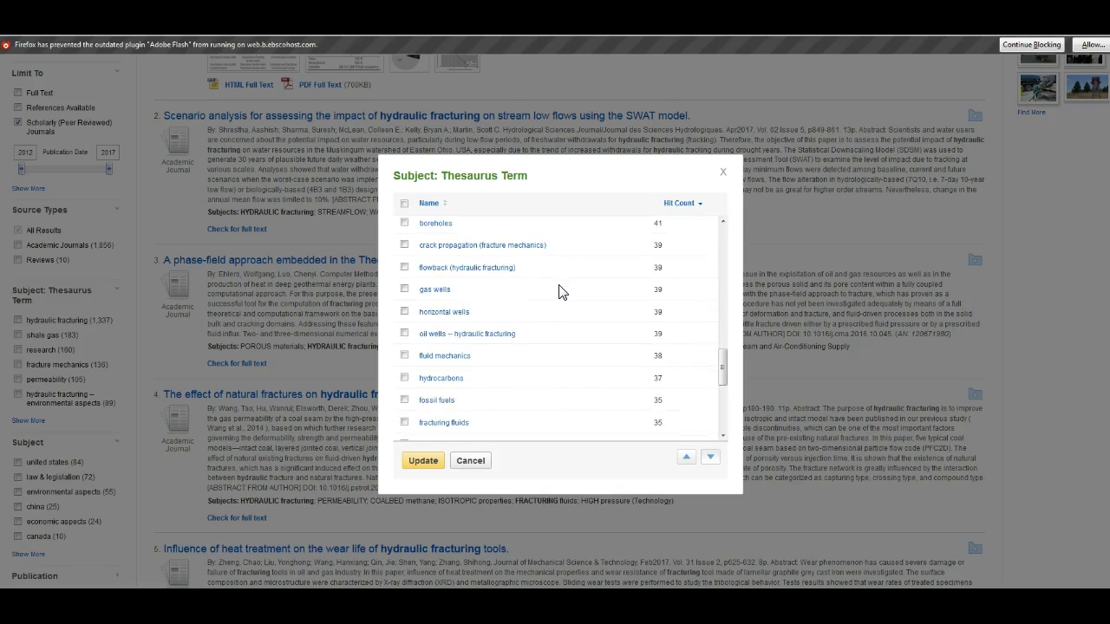
scroll(551, 347, down, 3)
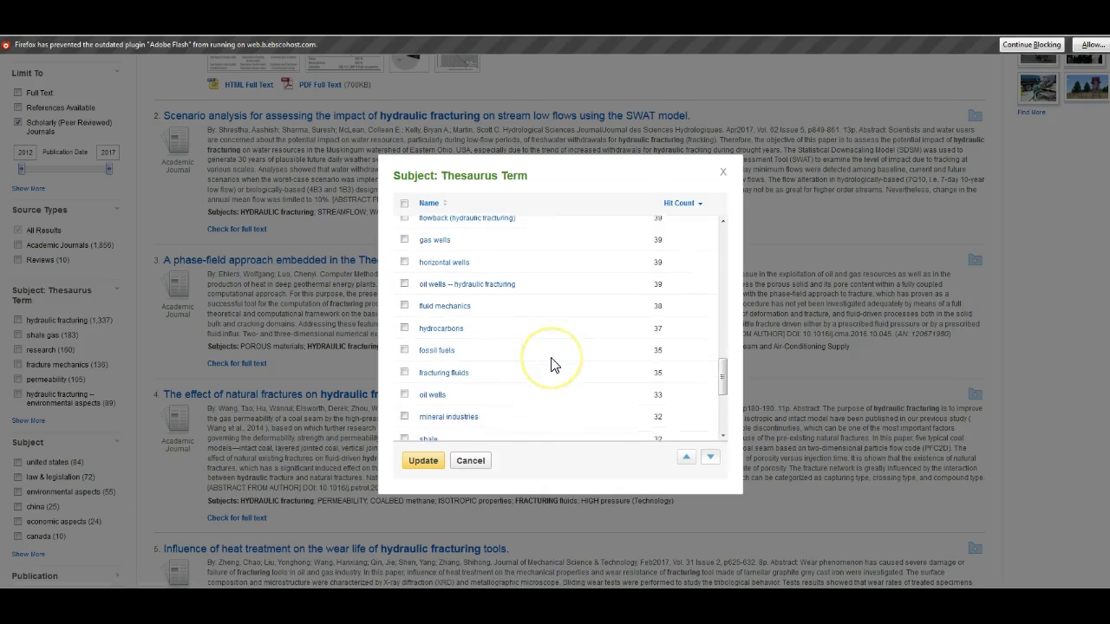
scroll(554, 365, down, 4)
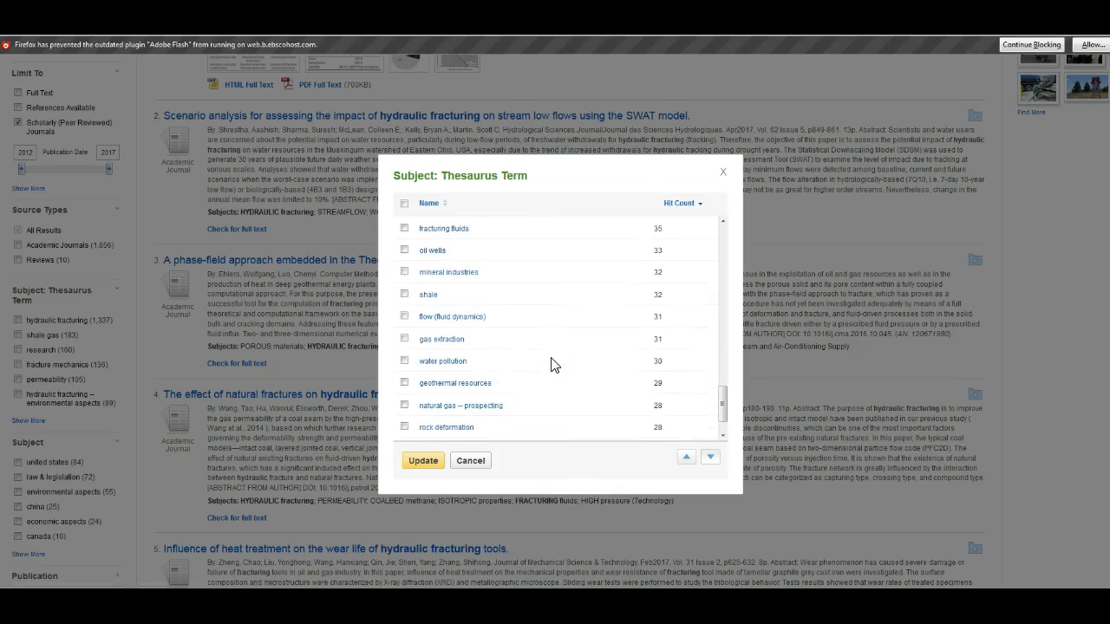
click(823, 414)
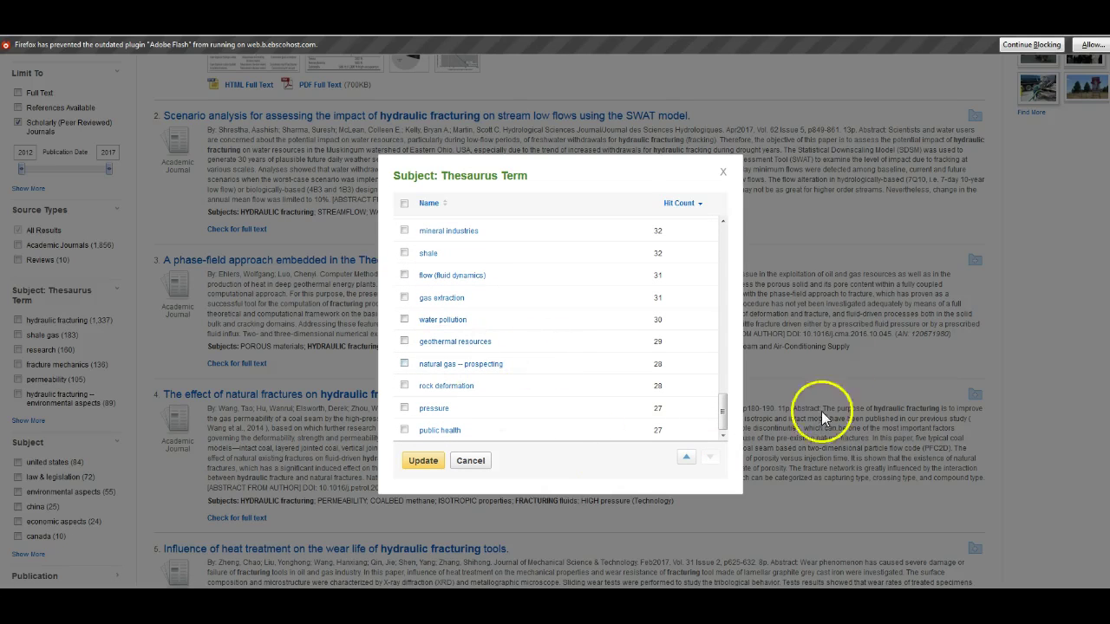
click(721, 172)
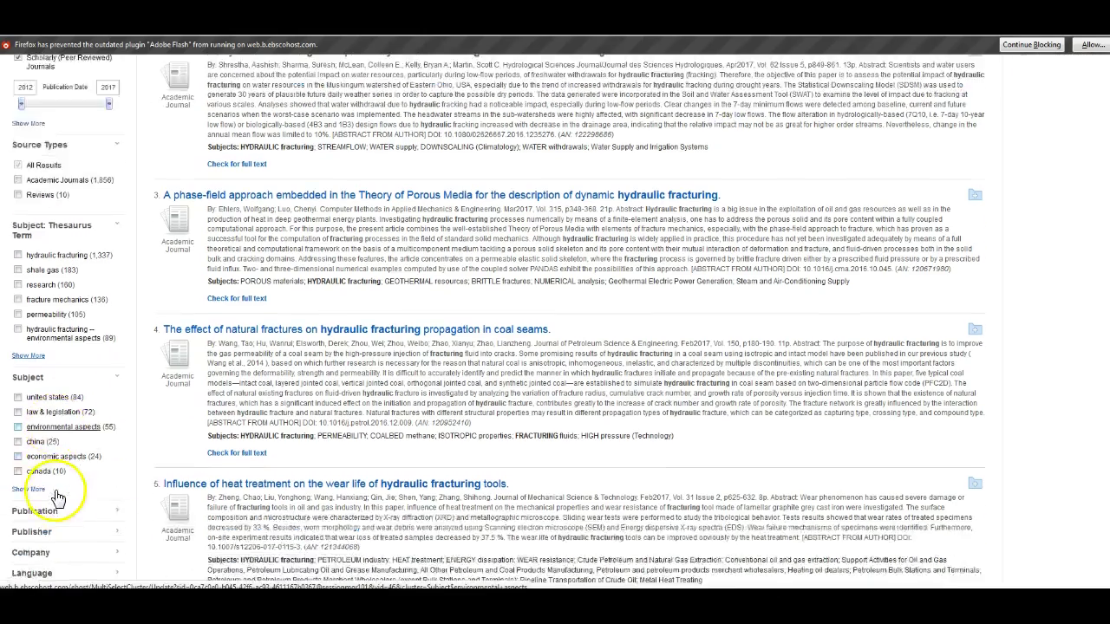
Step: Open the full list of Subject terms, review the terms and their hit counts, then close it without selecting any
scroll(43, 555, down, 3)
click(27, 420)
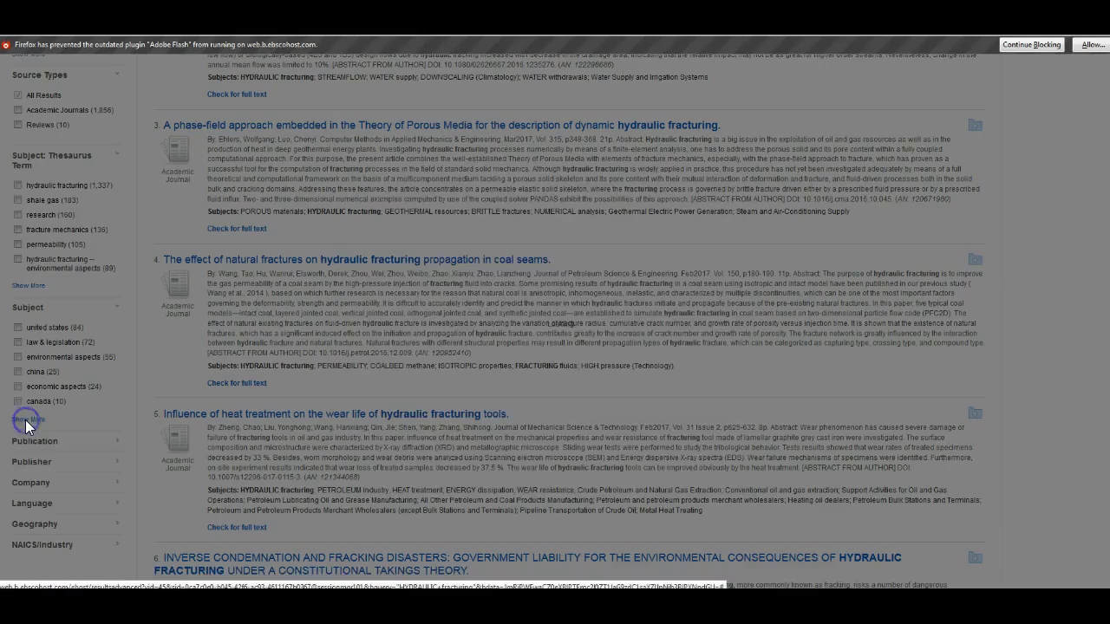
scroll(572, 330, down, 3)
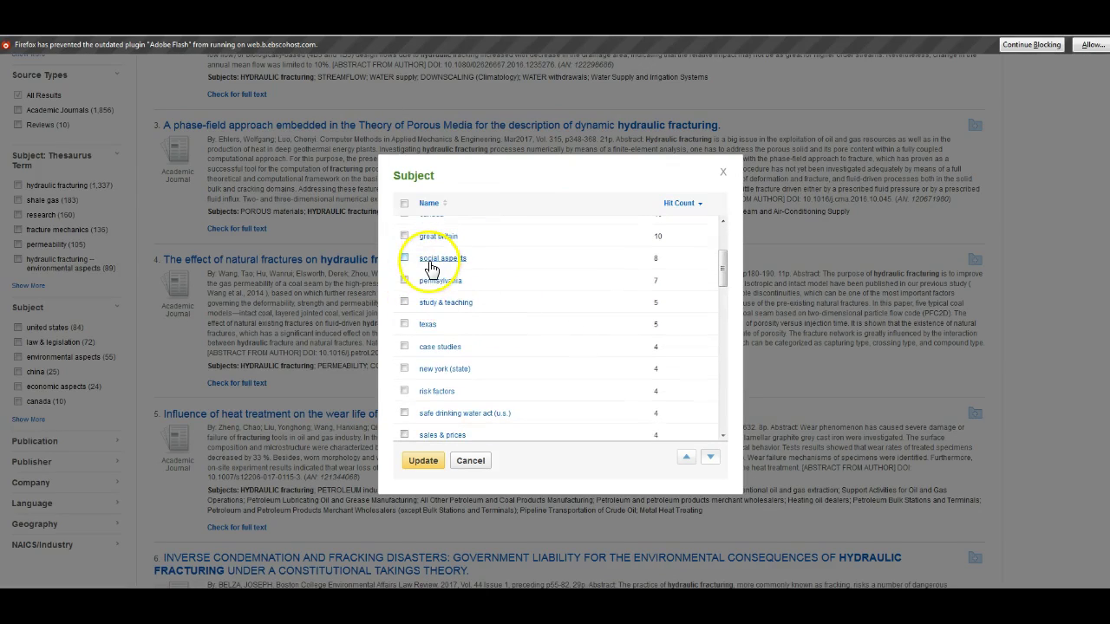
scroll(568, 330, down, 3)
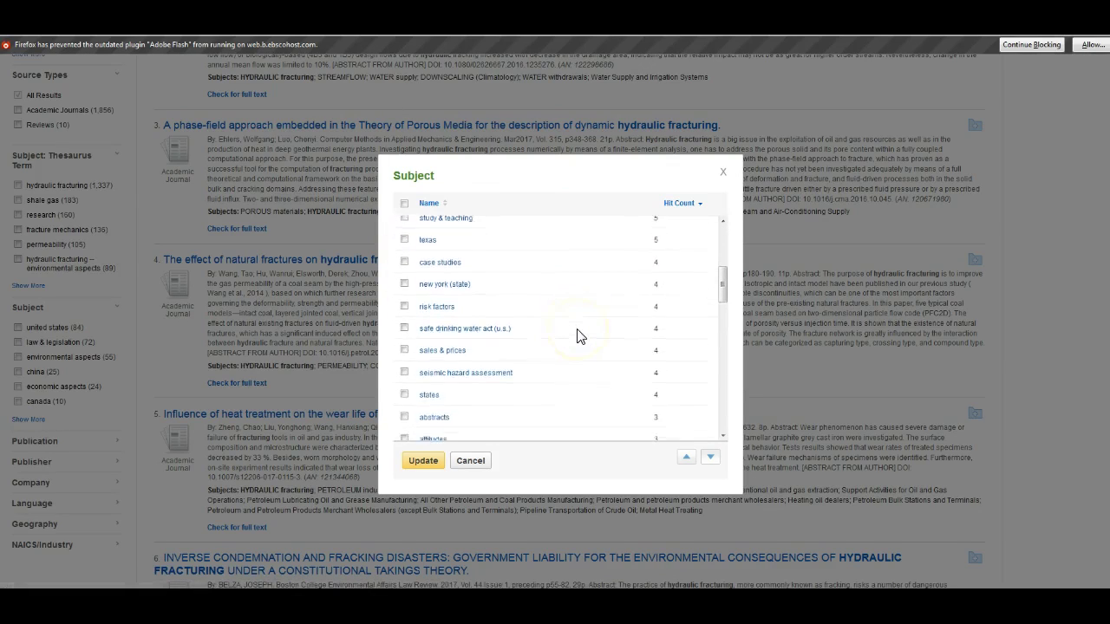
scroll(592, 371, down, 3)
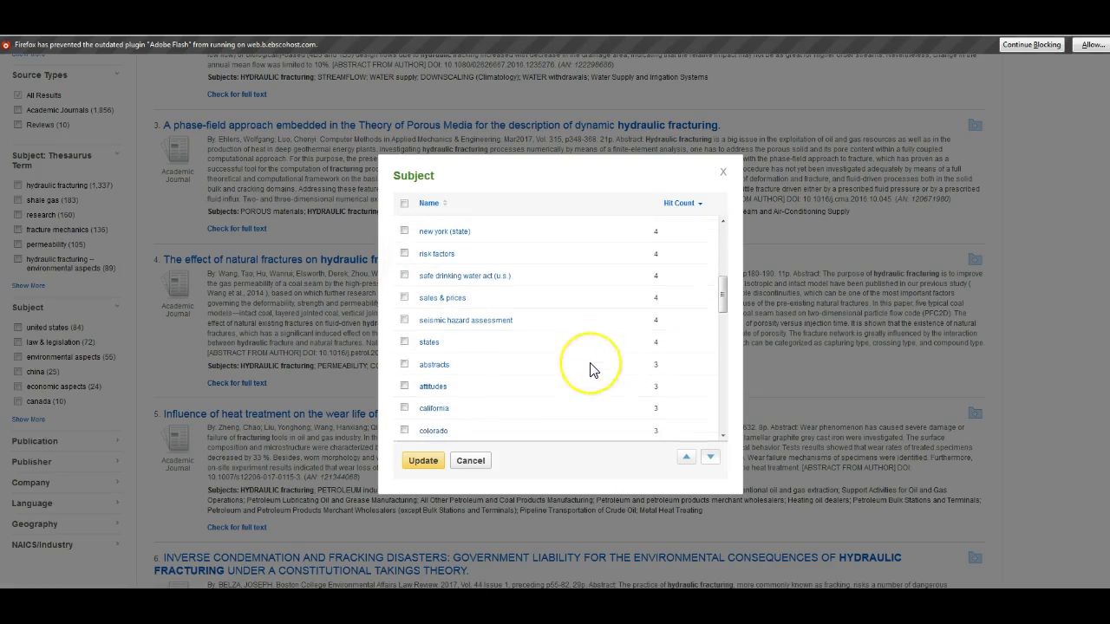
scroll(592, 371, down, 4)
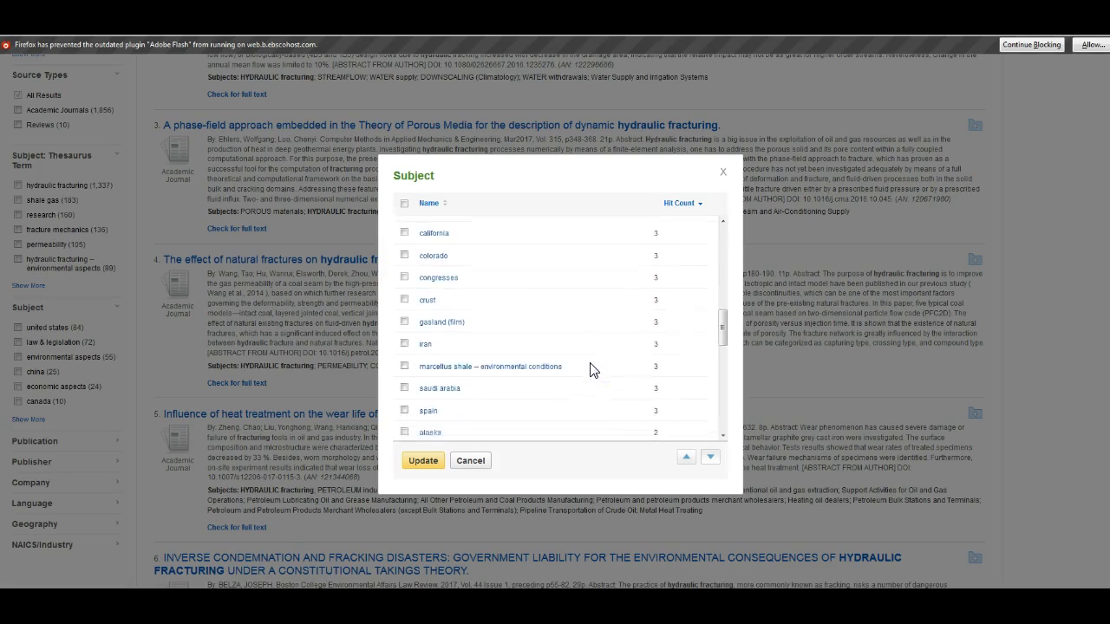
scroll(593, 371, down, 4)
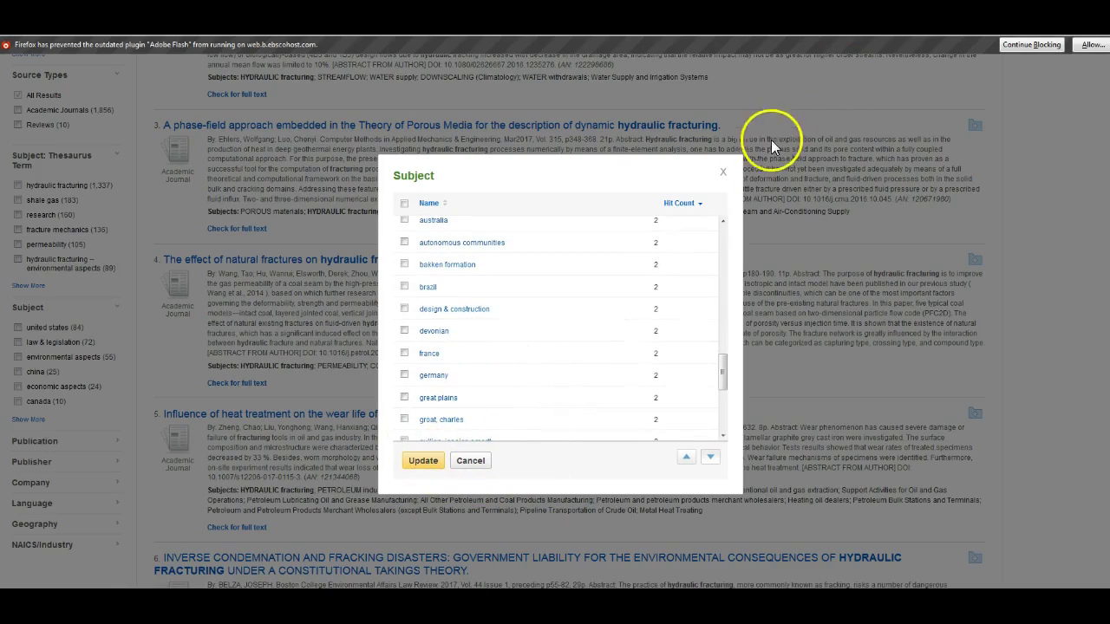
click(724, 174)
Step: Add "social aspects" as a second search term combined with AND to "HYDRAULIC fracturing" and run the search
scroll(694, 182, up, 6)
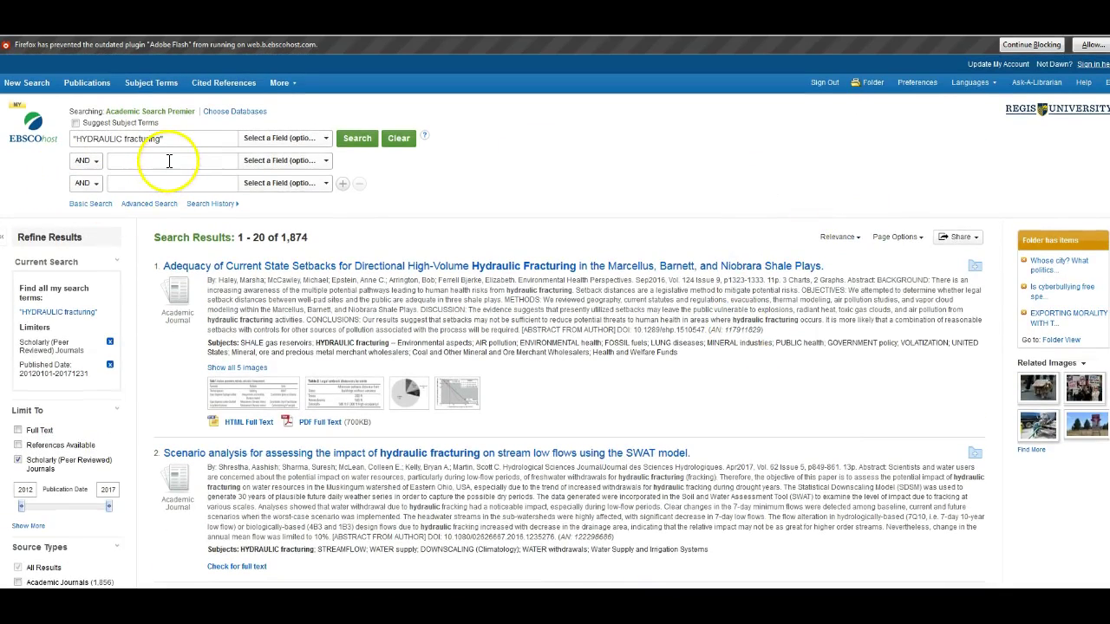
click(168, 161)
text(social as)
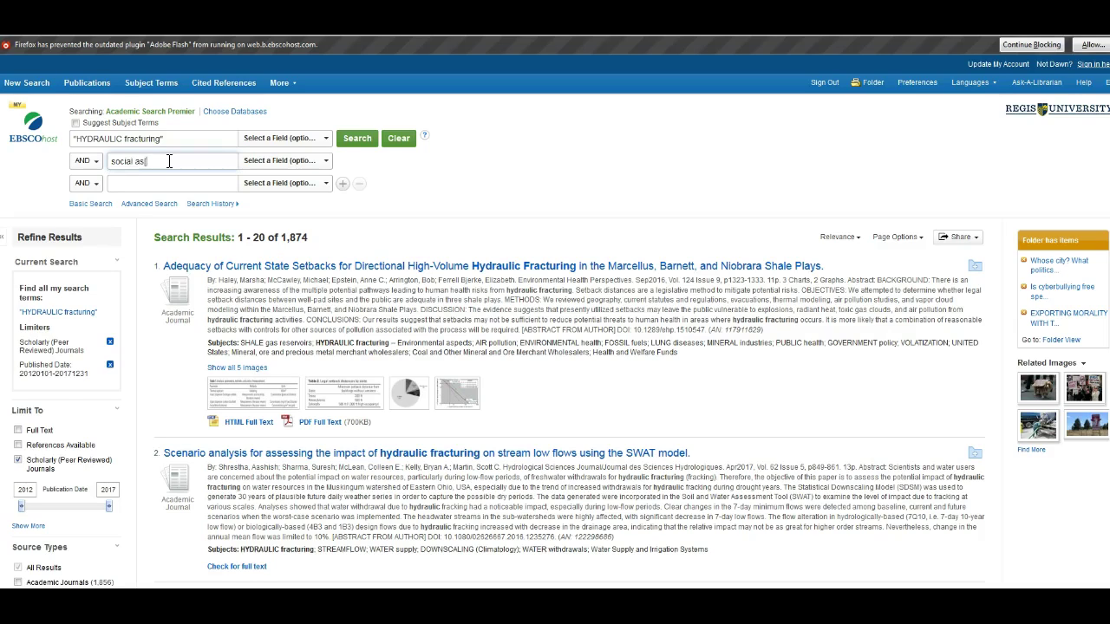
text(pects)
click(357, 141)
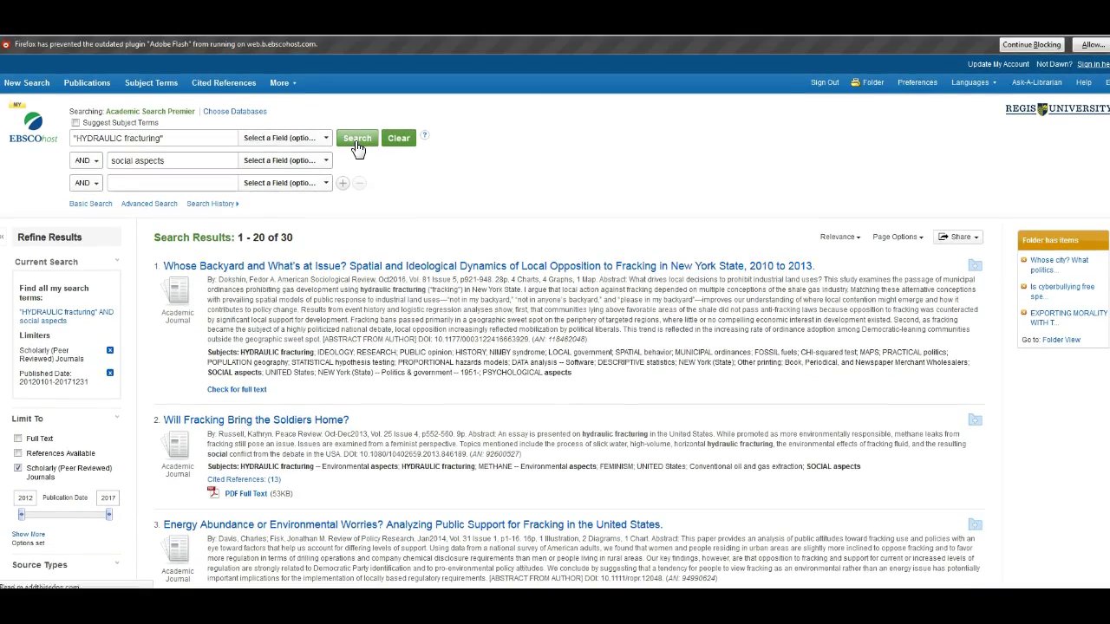
click(379, 262)
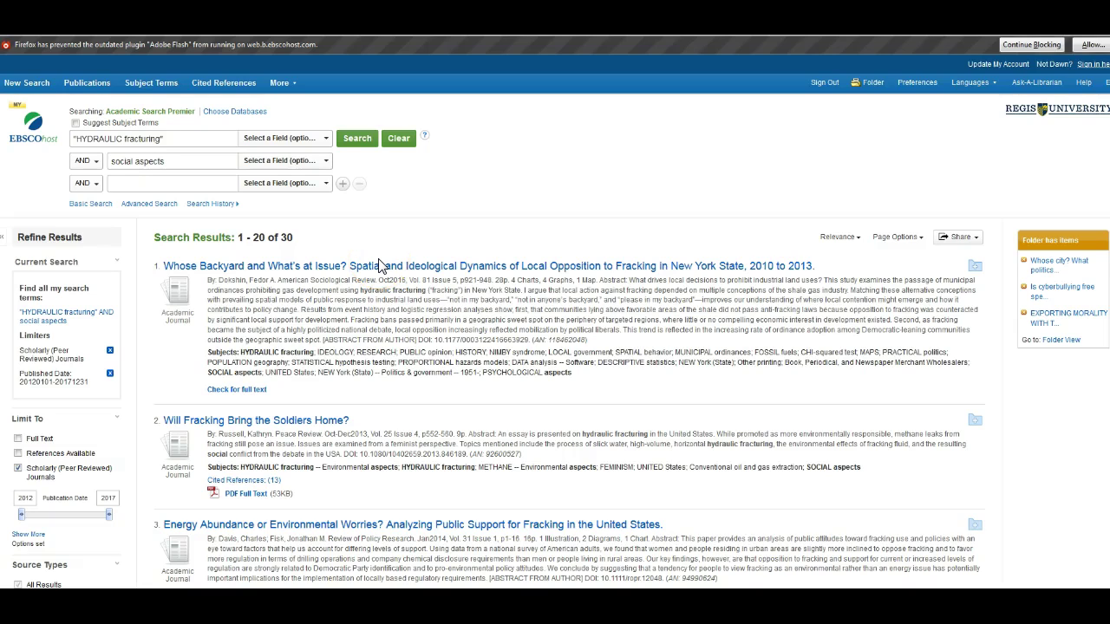
Step: Look over the narrowed results and their refine options, and expand the Publication filter to view the journal titles
scroll(379, 266, down, 1)
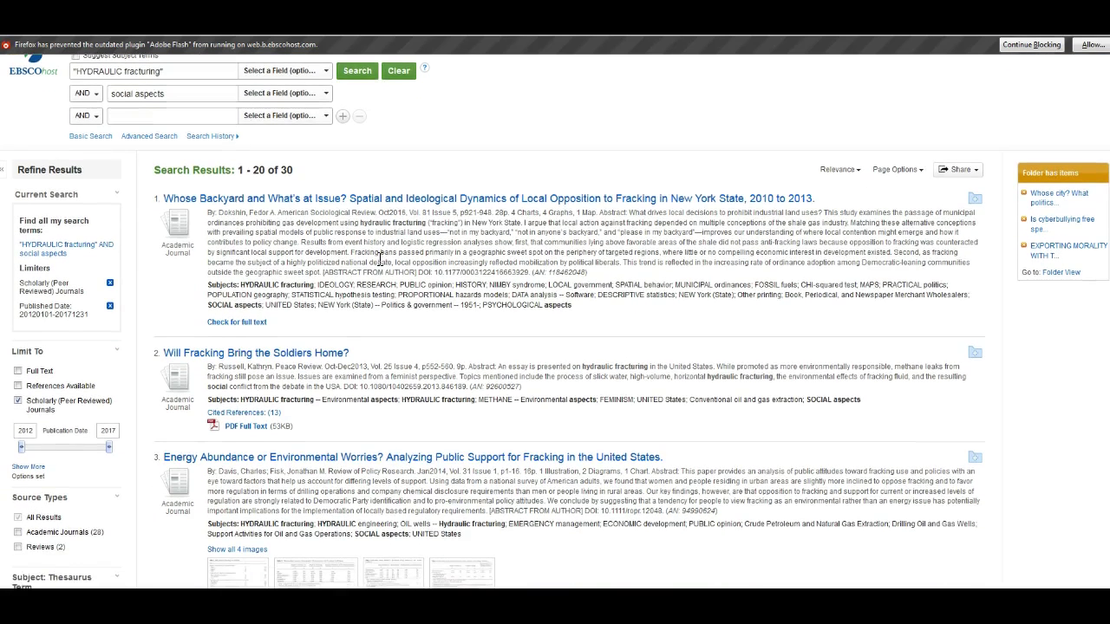
scroll(379, 259, down, 1)
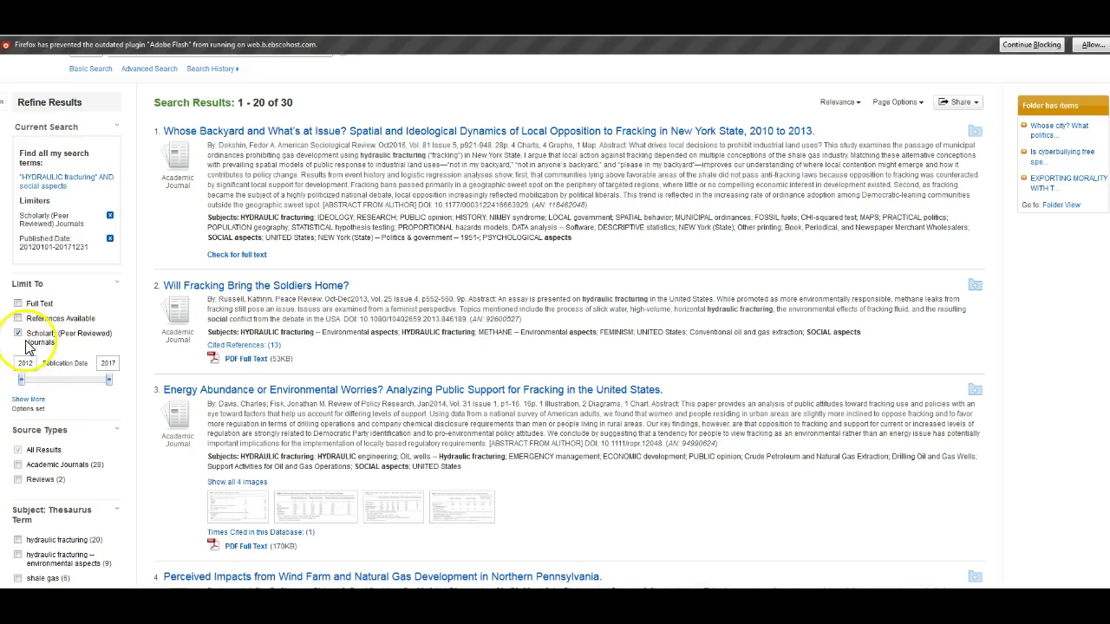
scroll(28, 345, down, 2)
scroll(28, 345, down, 4)
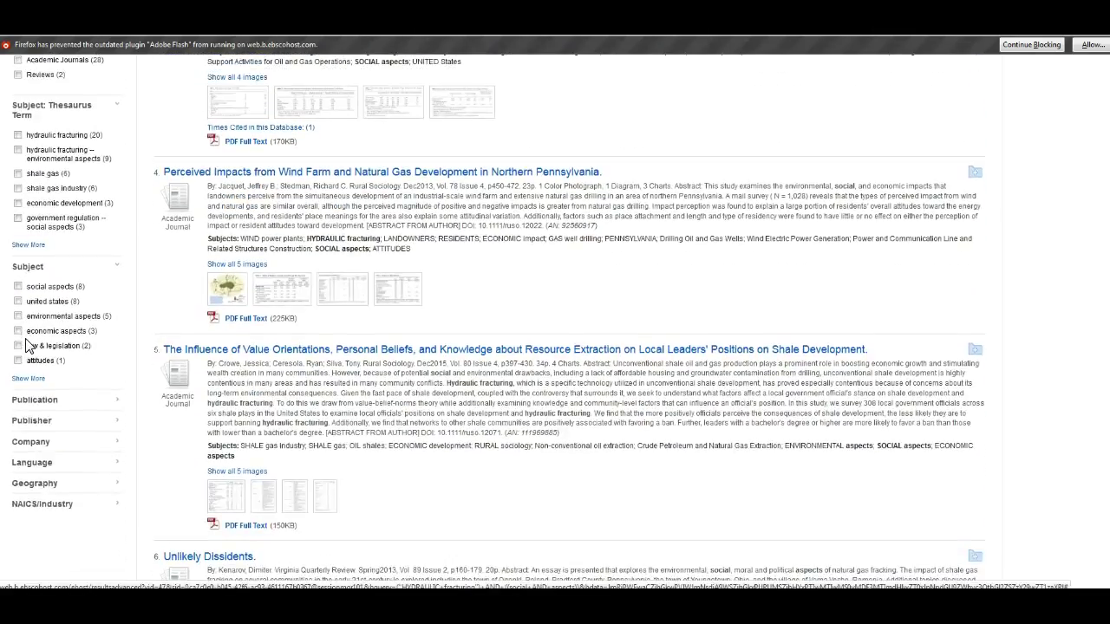
scroll(29, 345, down, 1)
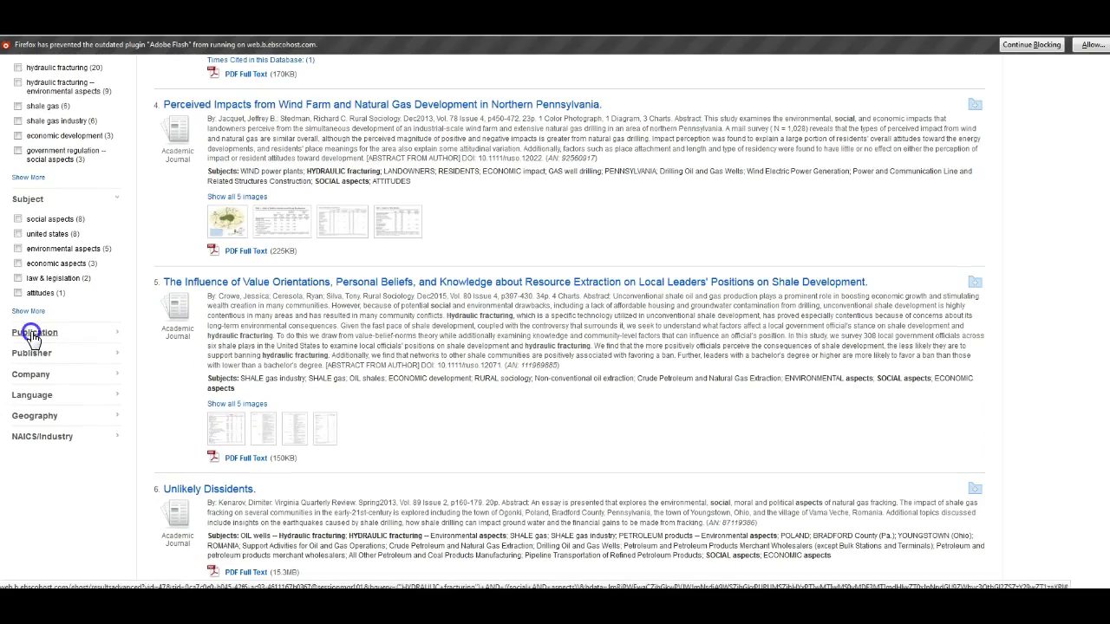
click(31, 335)
scroll(33, 338, down, 1)
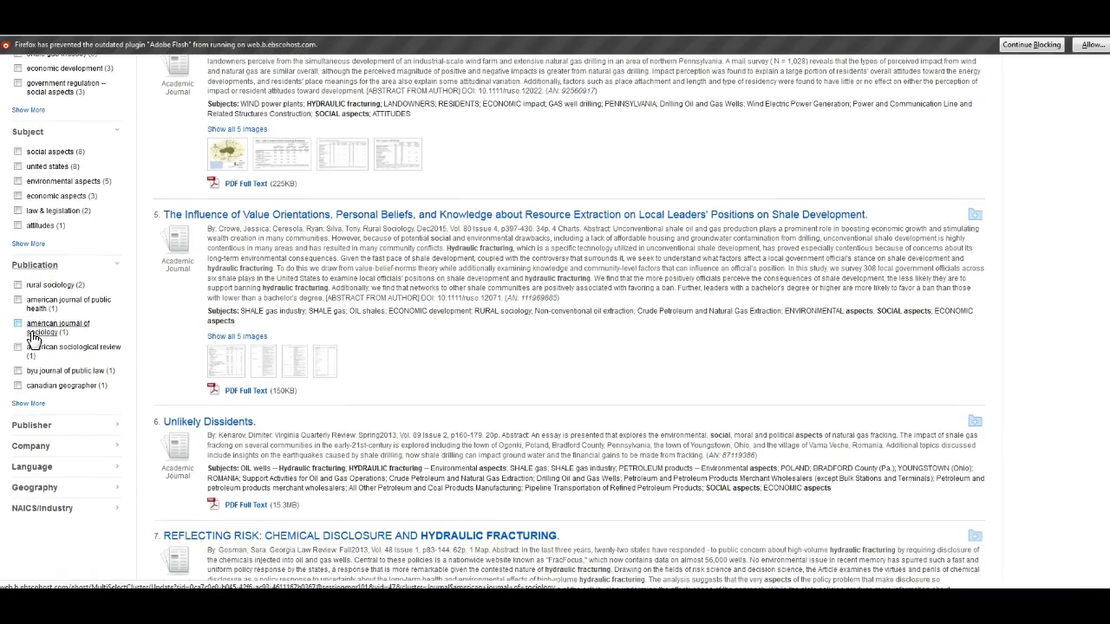
scroll(31, 338, down, 1)
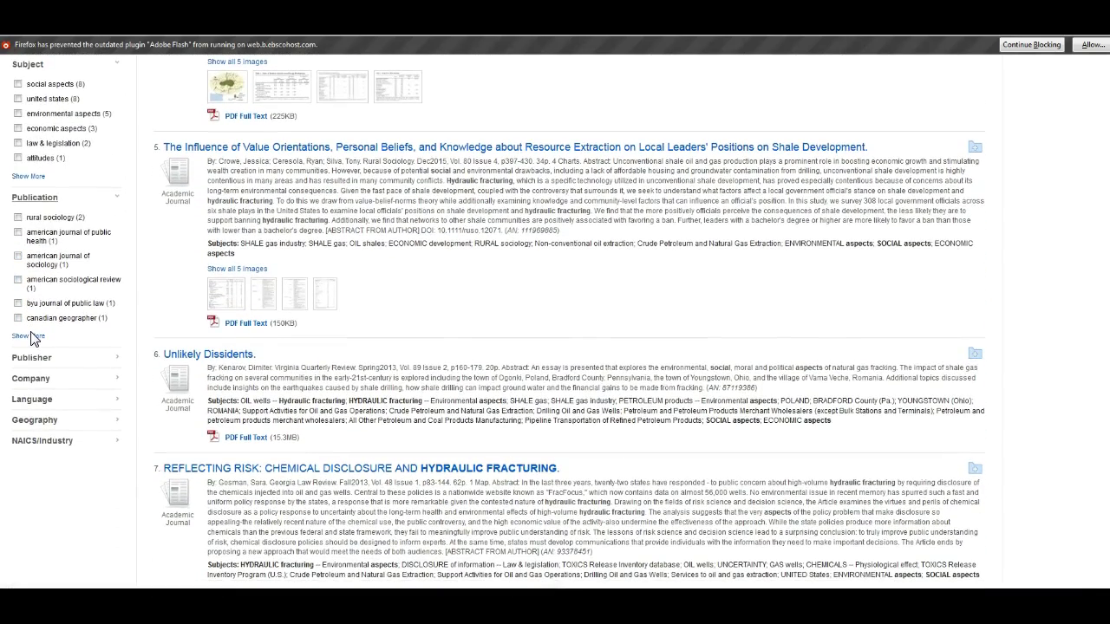
Step: Expand the Geography filter and view the places listed, then return to the start of the results
scroll(33, 339, down, 1)
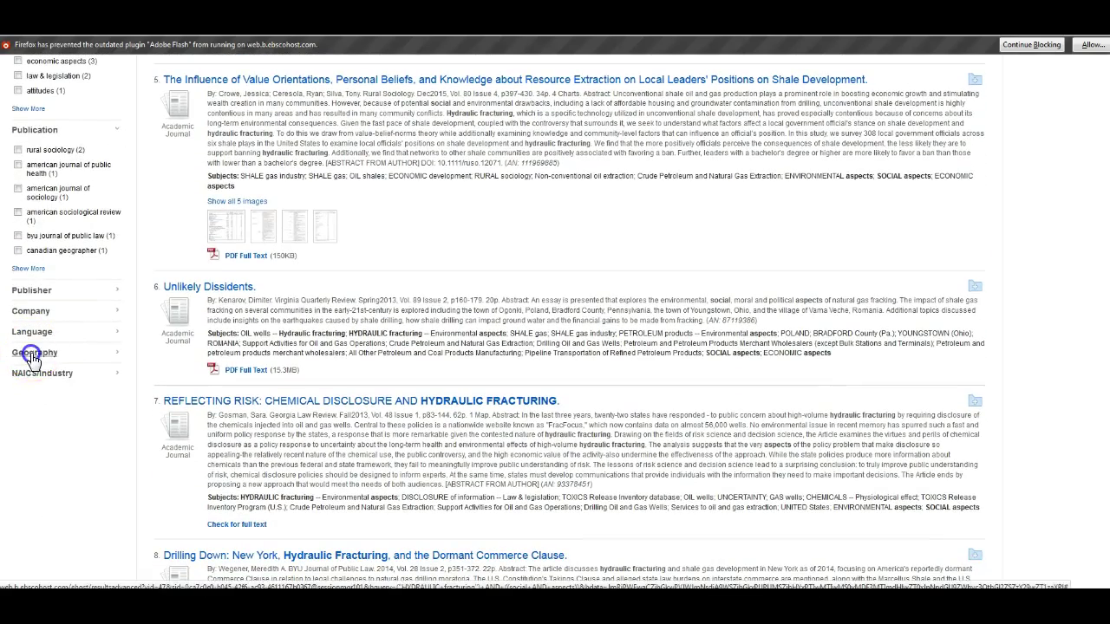
click(33, 353)
scroll(87, 351, down, 1)
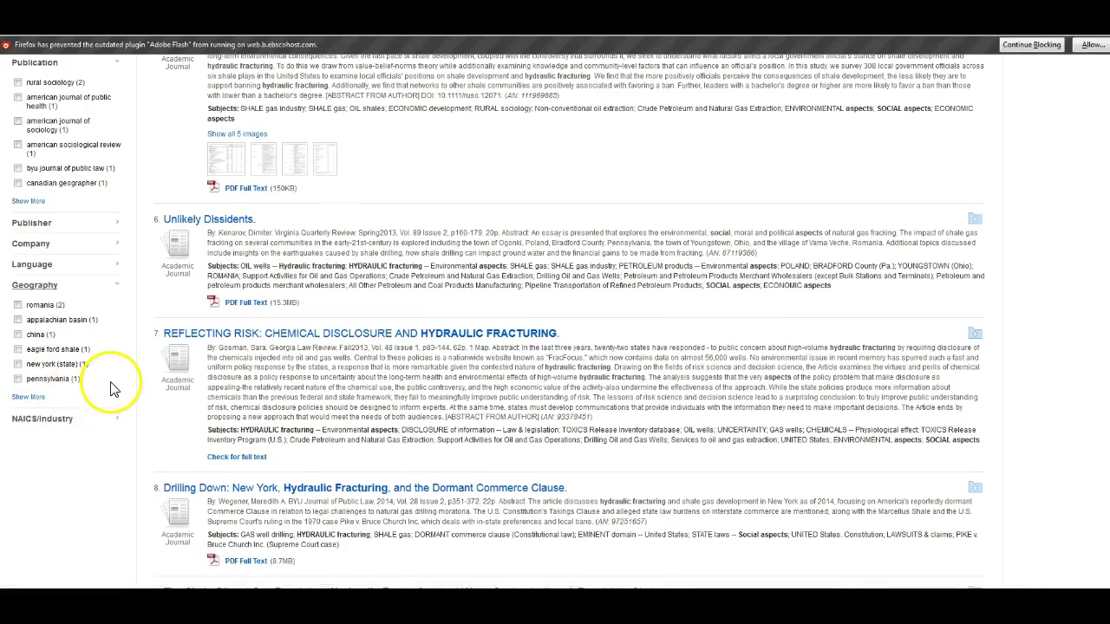
scroll(111, 388, up, 15)
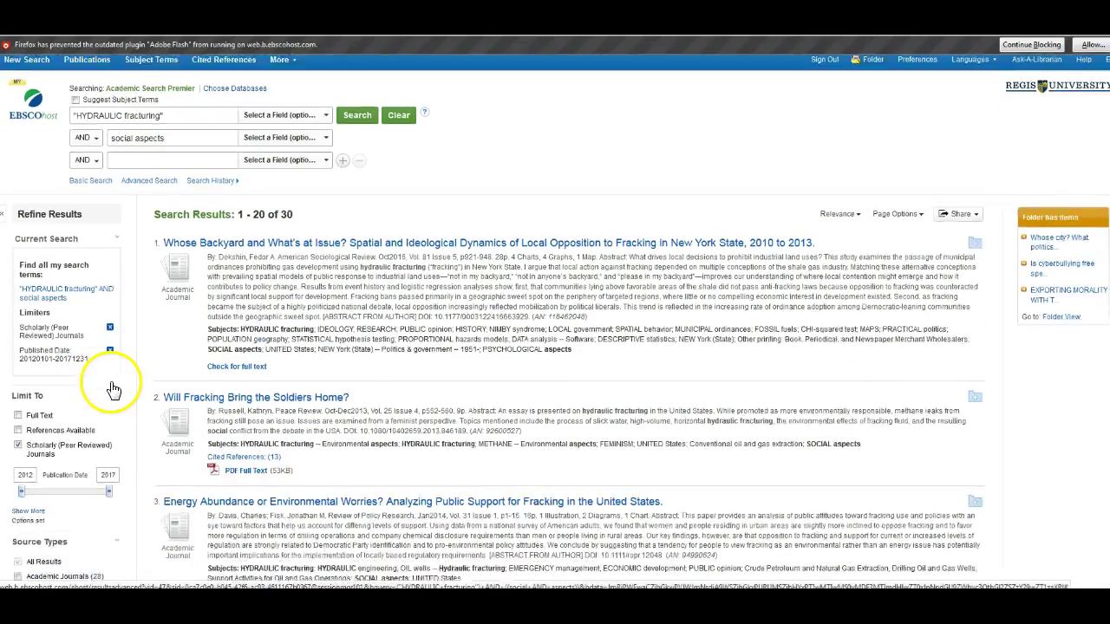
scroll(113, 389, up, 1)
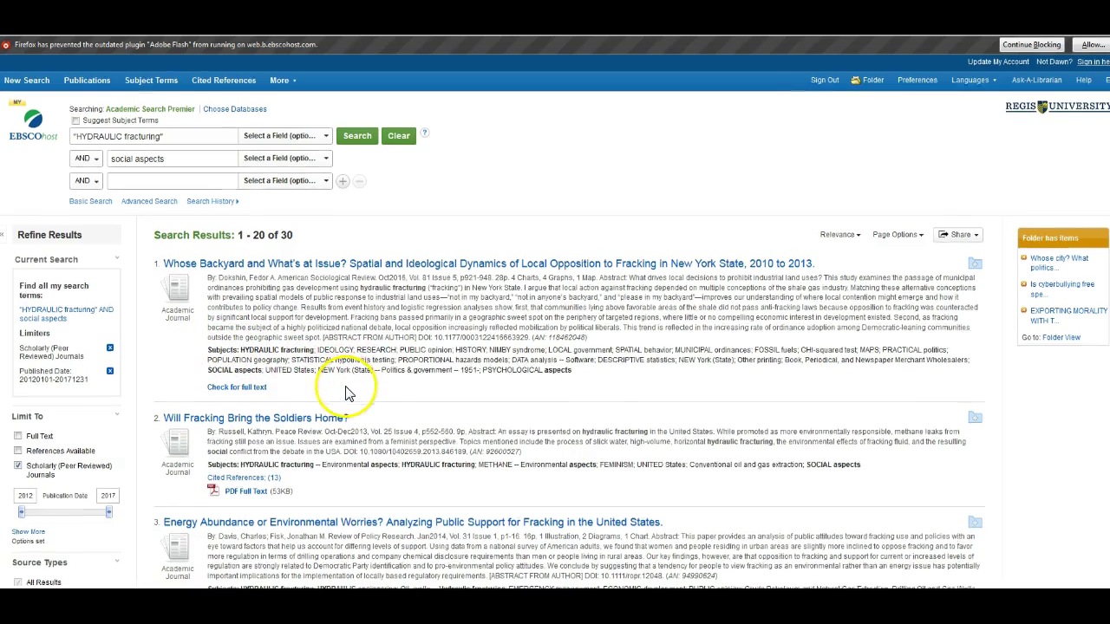
Step: Review the subject terms and full-text options of the results, then check for full text of the first article, "Whose Backyard and What's at Issue?"
scroll(329, 338, down, 3)
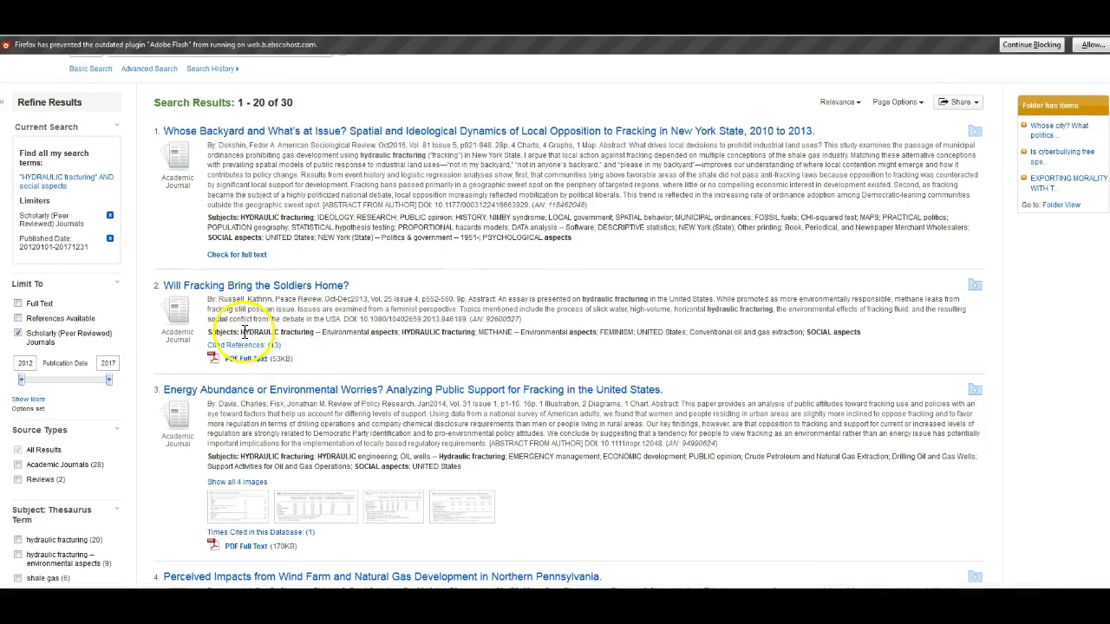
scroll(415, 337, down, 3)
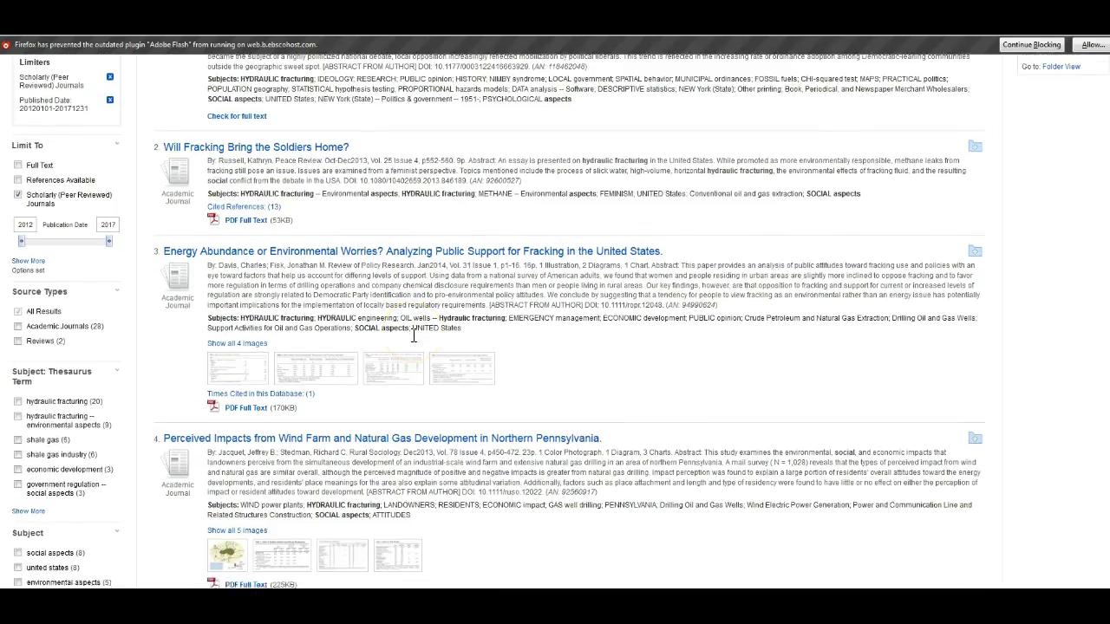
scroll(415, 337, down, 7)
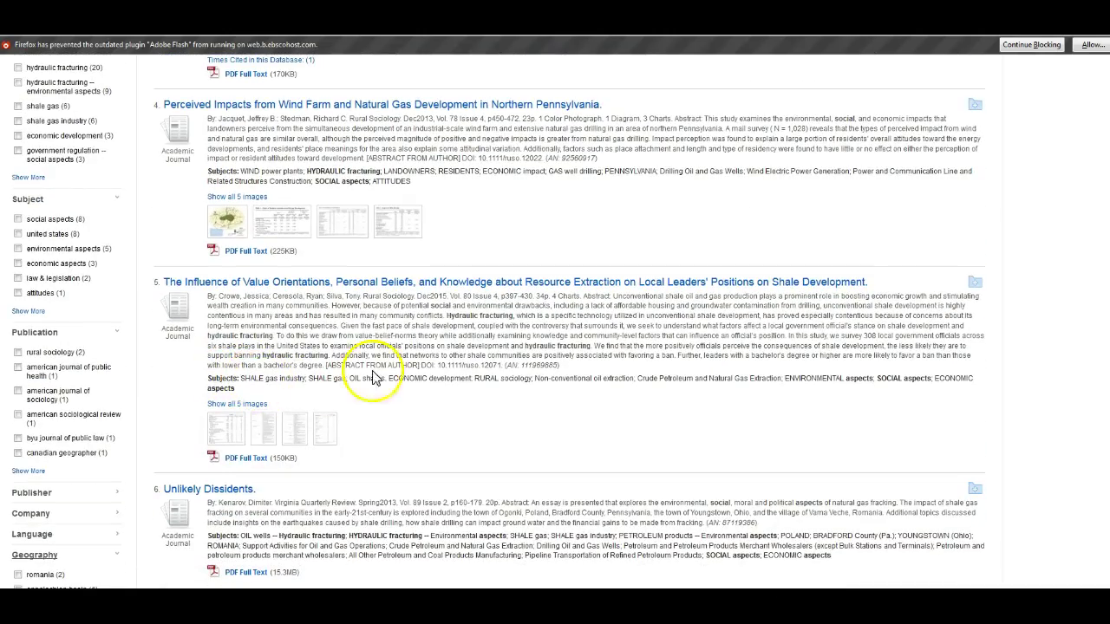
scroll(188, 381, down, 2)
scroll(187, 381, down, 3)
scroll(192, 384, up, 20)
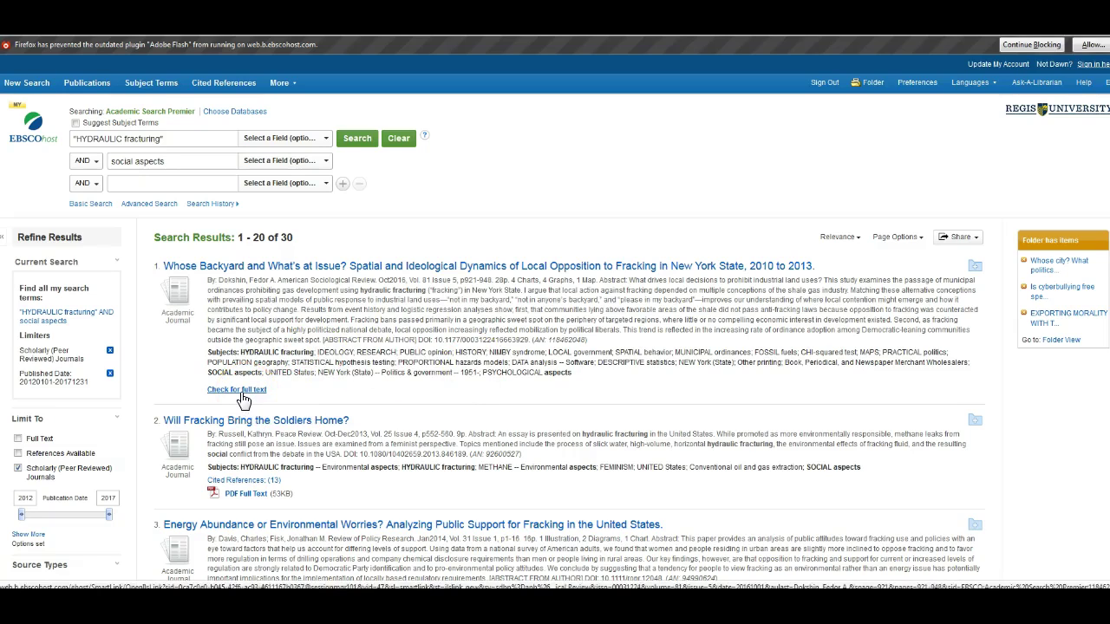
click(224, 398)
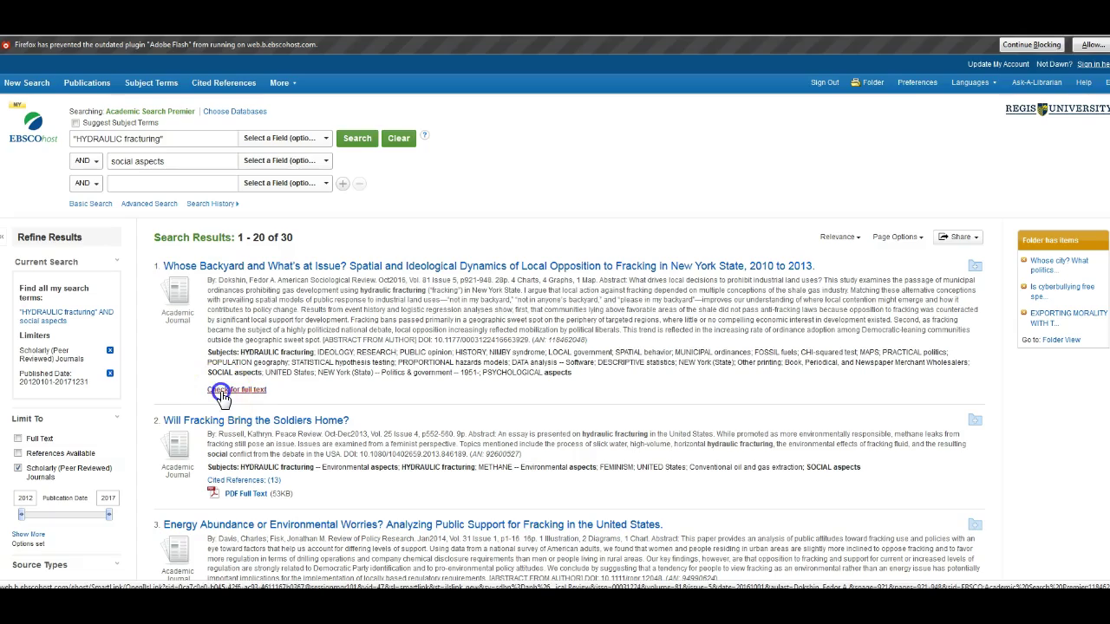